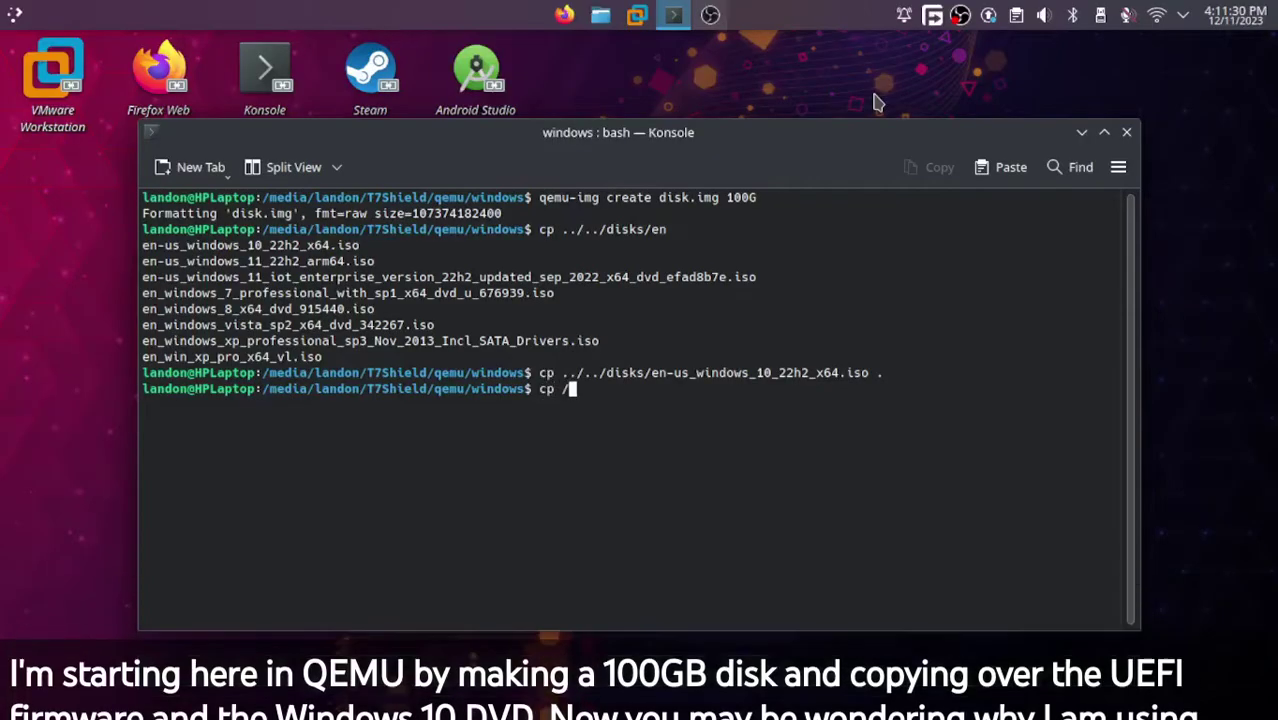
Copy OVMF_CODE.fd and OVMF_VARS.fd from /usr/share/OVMF into the current folder.
type("ODE.fd .")
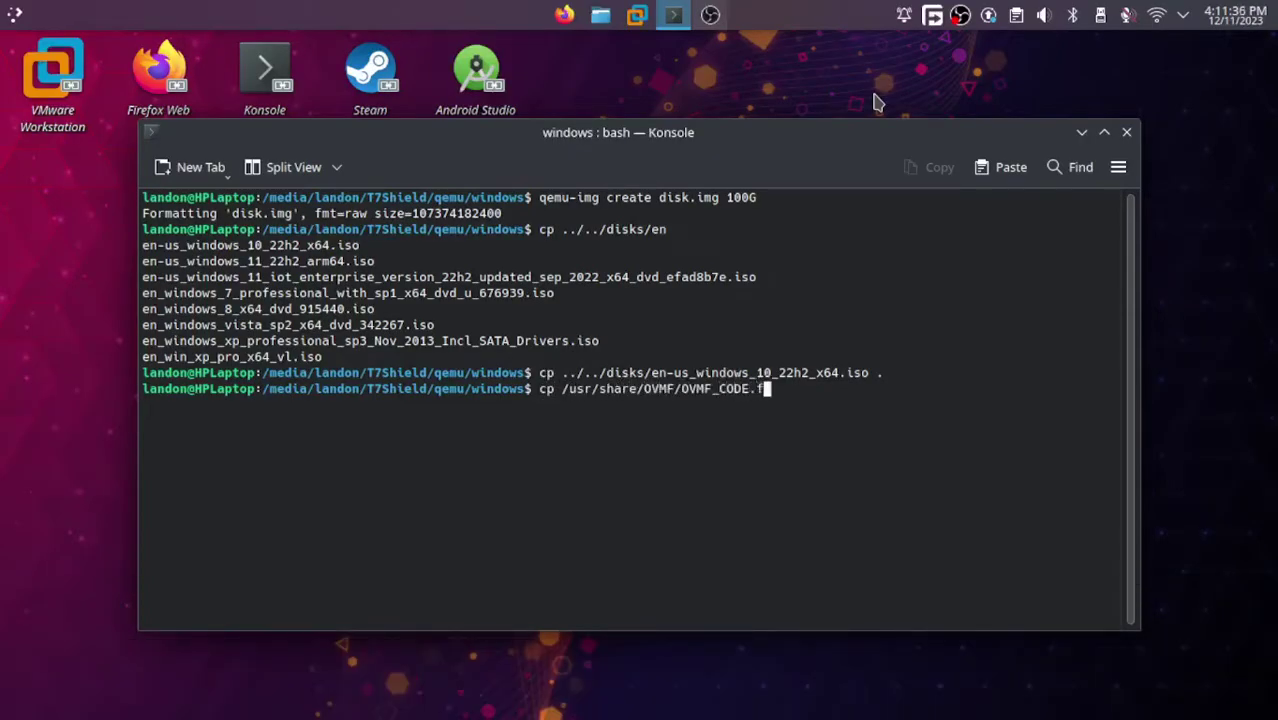
key("Return")
key("Up")
key("Left")
key("Left")
key("Left")
key("Left")
key("Left")
key("BackSpace")
key("BackSpace")
key("BackSpace")
key("BackSpace")
type("VARS")
key("Return")
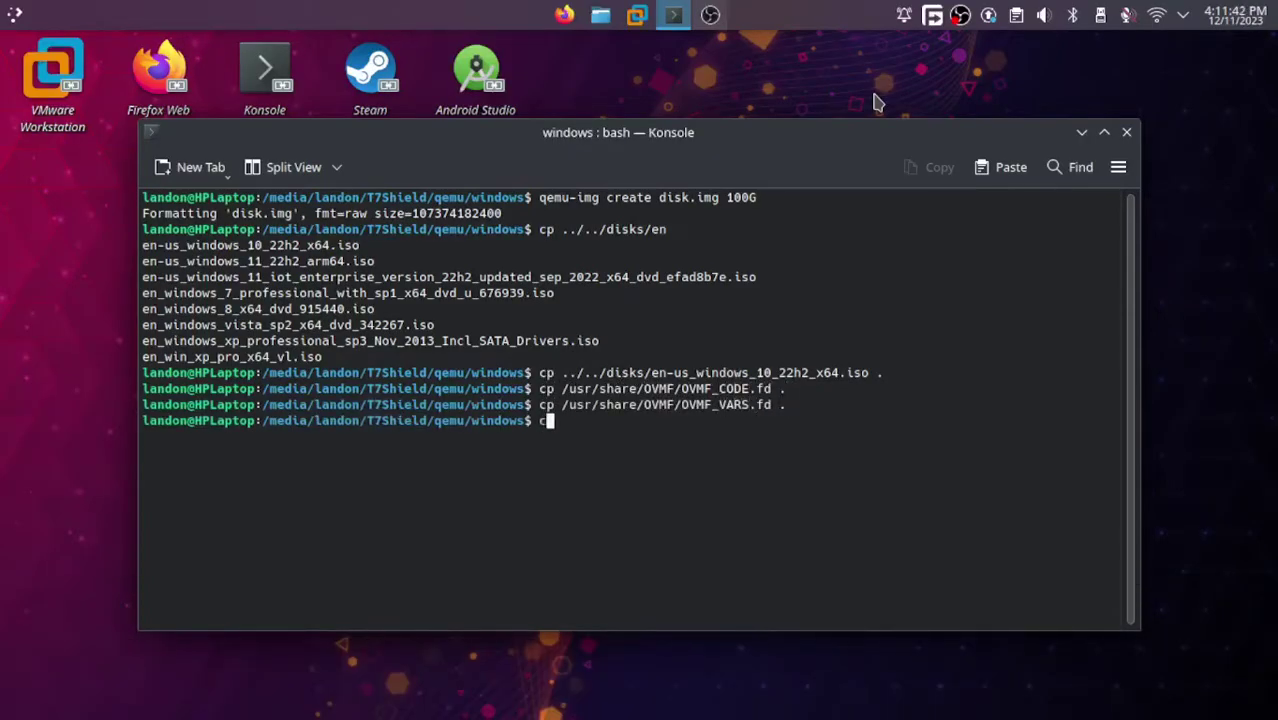
Clear the terminal and begin a qemu-system-x86_64 command with machine type q35 and 4G of memory.
key("ctrl+l")
type("qemu-system-x86_64 -m")
key("BackSpace")
key("BackSpace")
type("M")
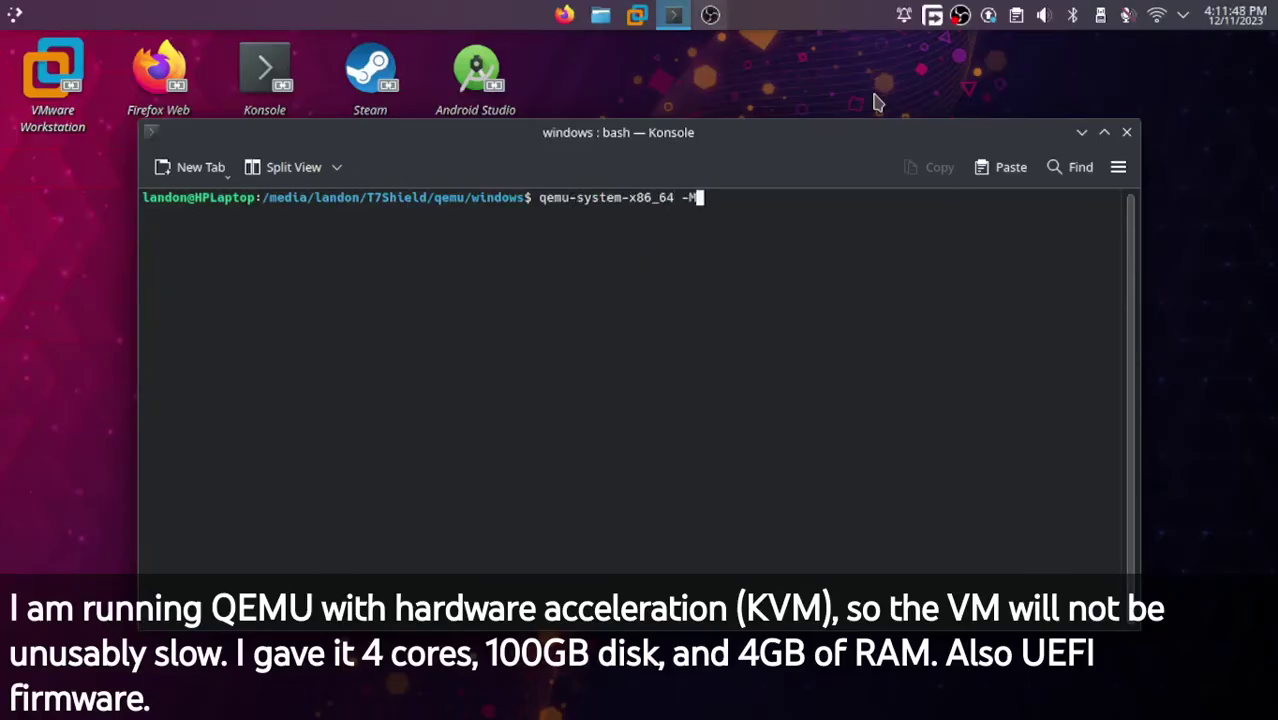
type(" q35 -m 4G -cpu")
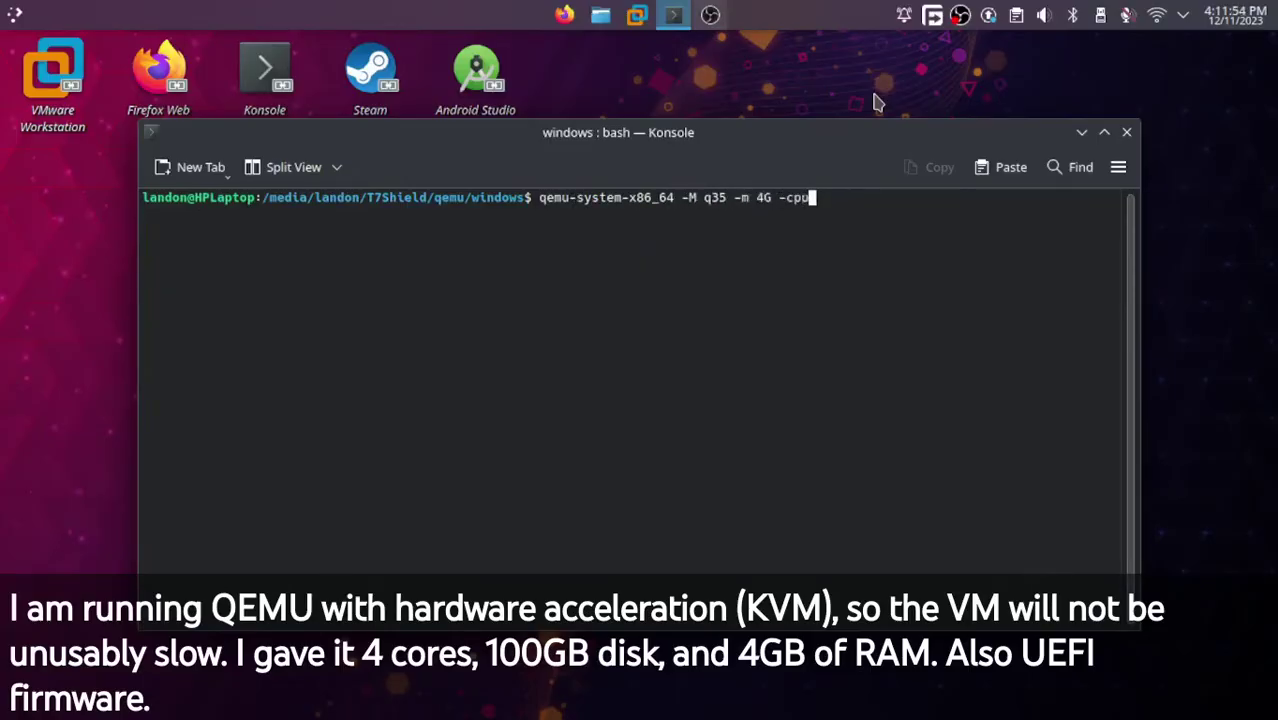
Add the host CPU model and the OVMF_CODE.fd and OVMF_VARS.fd pflash images to the QEMU command.
type(" host -pflash 0VMF_CODE.fd -pflash OVMF_")
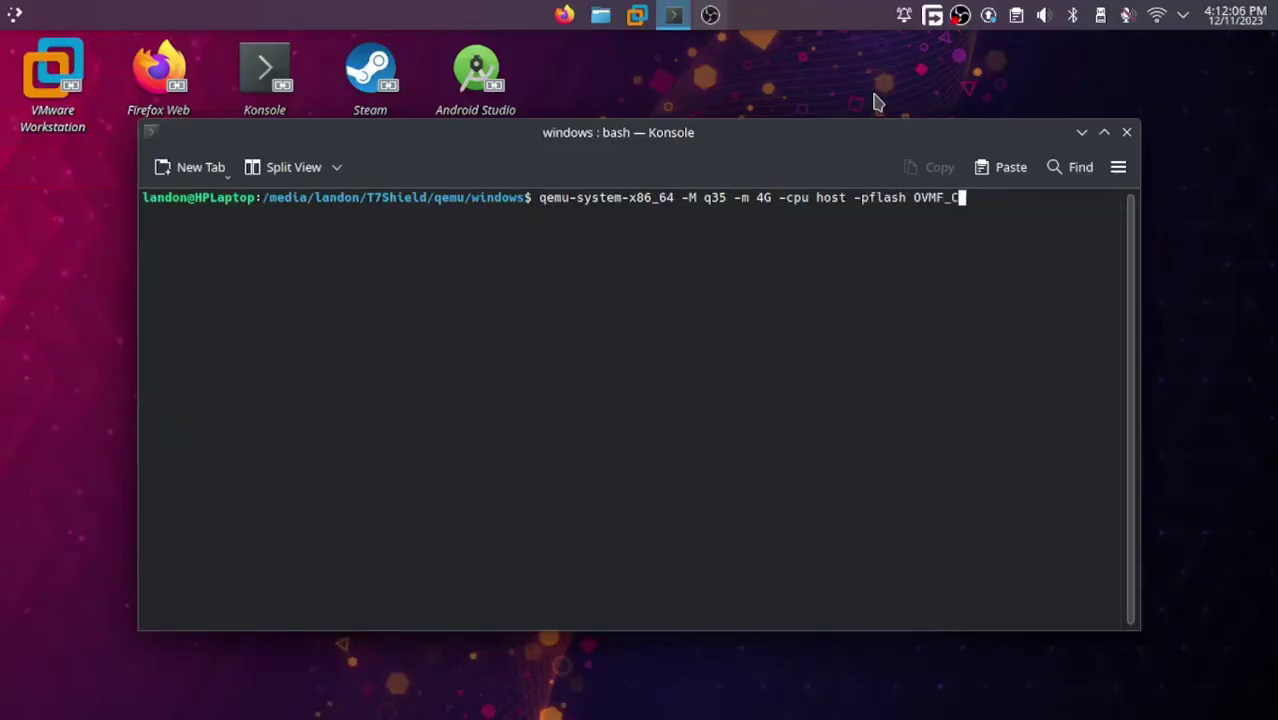
key("Tab")
key("Tab")
type("V")
key("Tab")
type("-h")
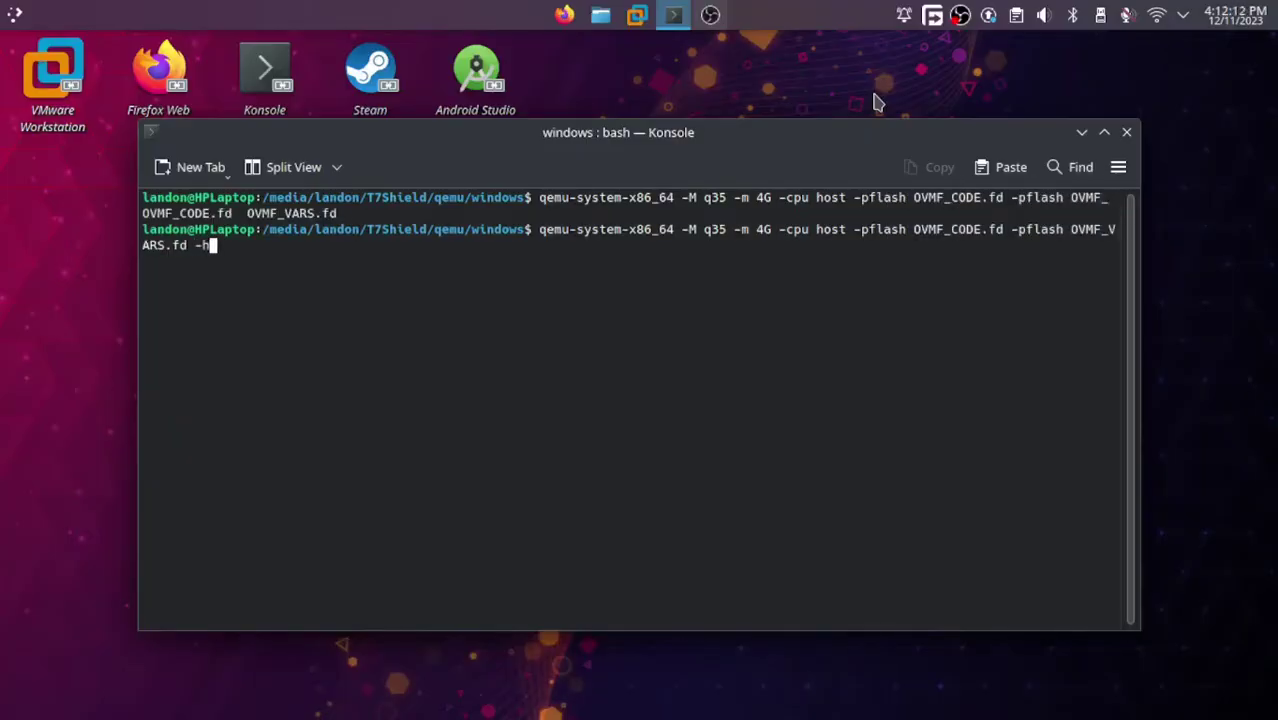
Add disk.img as hda, the sdl display, usb-kbd and usb-tablet devices, and virtio graphics to the command.
type("da disk.img -display sdl -")
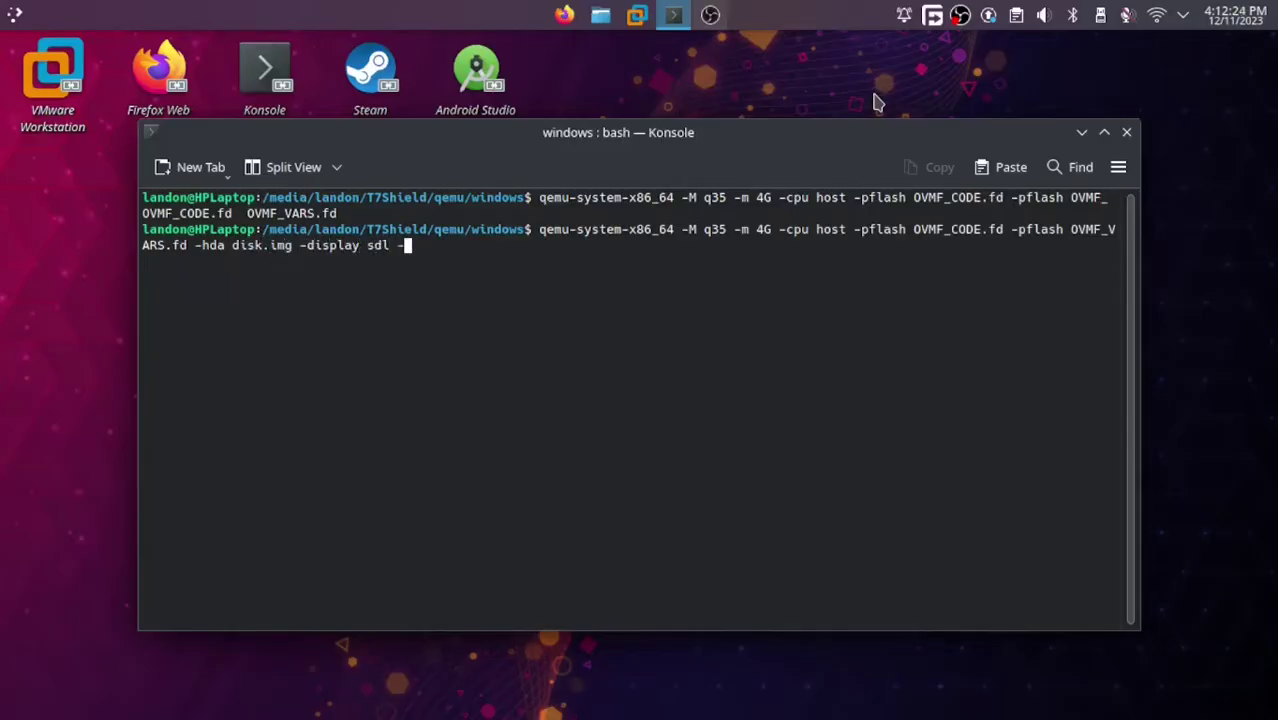
type("usb -device usb-kbd ")
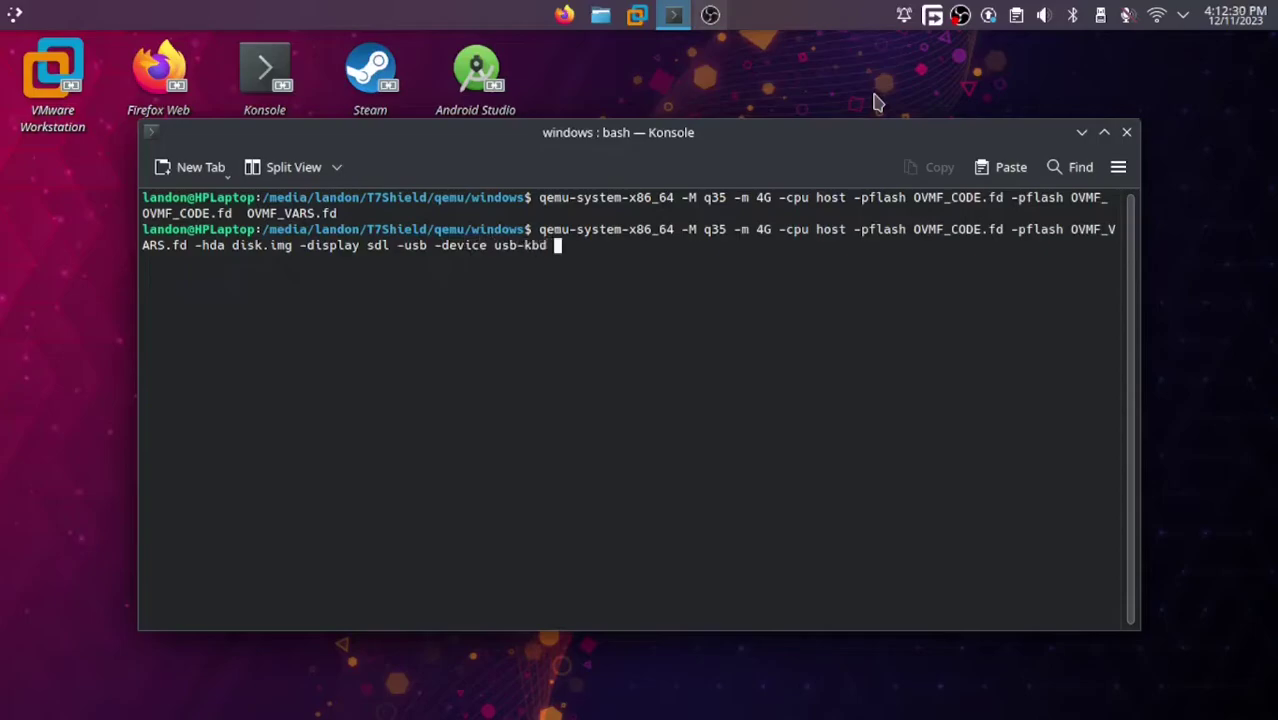
type("-device usb-tablet -vga virtio")
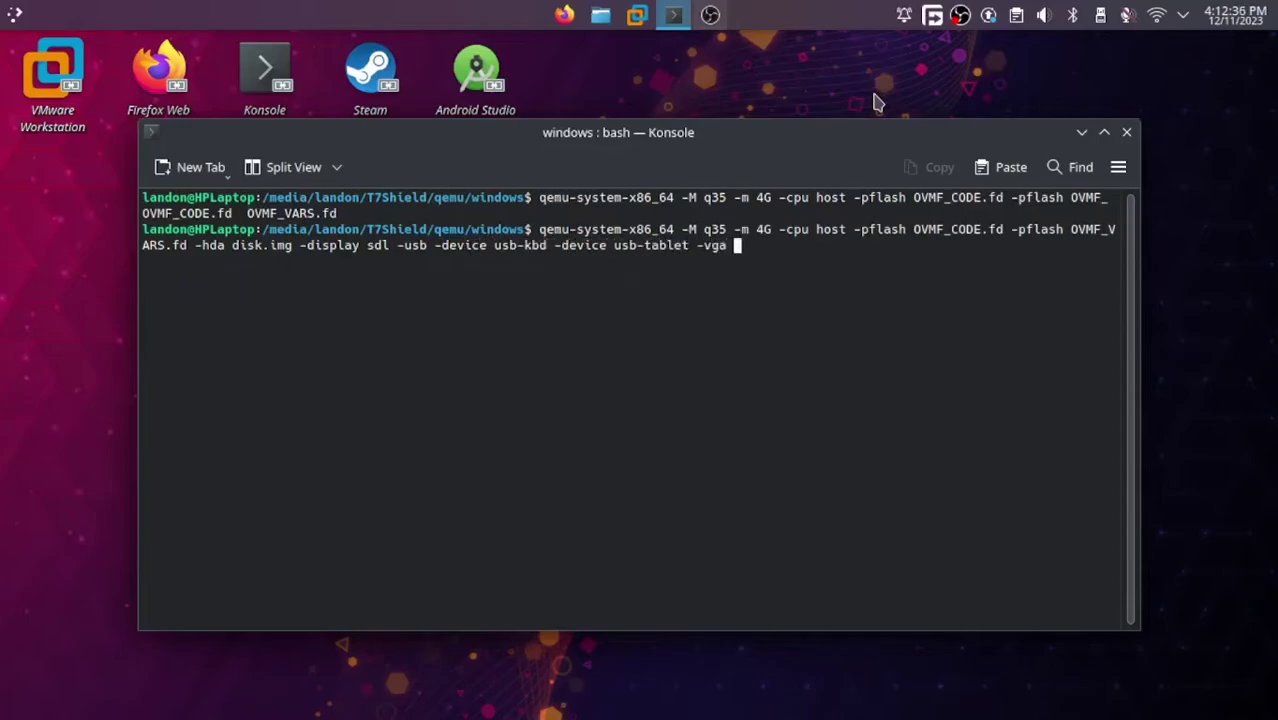
Launch the virtual machine with --enable-kvm and en-us_windows_10_22h2_x64.iso as its CD-ROM.
key("Return")
key("Up")
type("-enable-kvm")
key("Return")
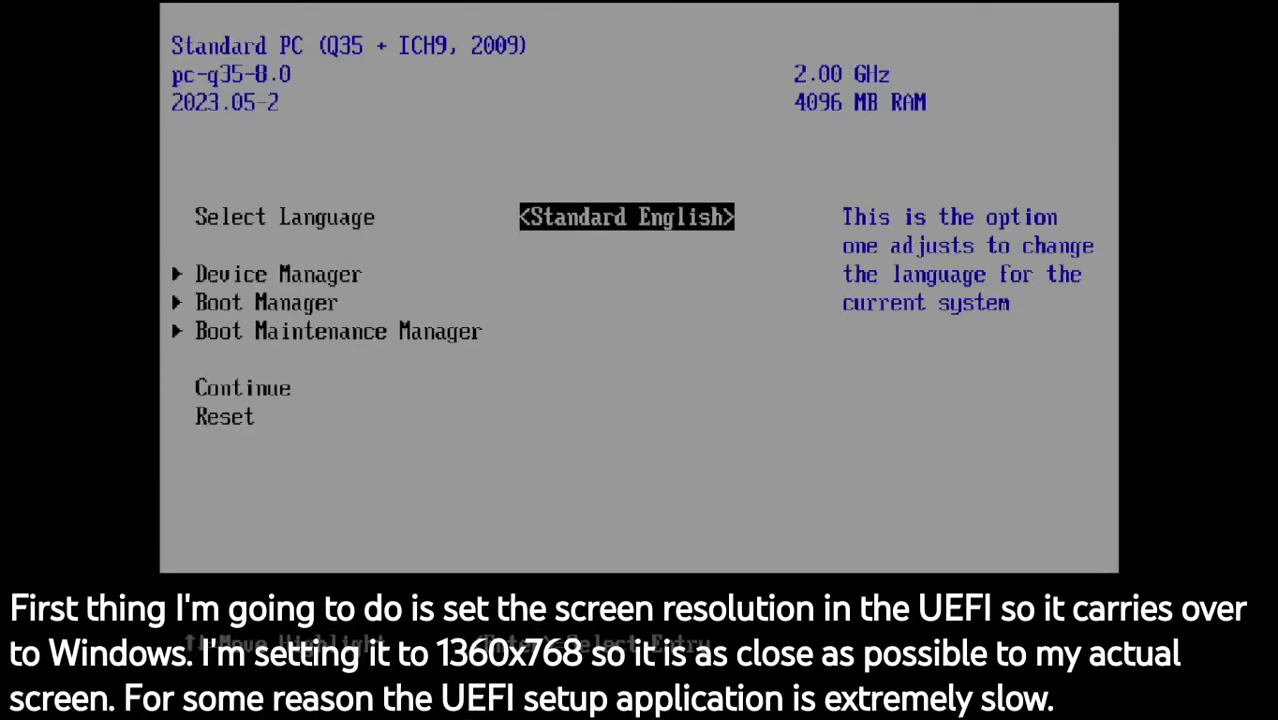
Open the OVMF Platform Configuration from the firmware's Device Manager.
key("Down")
key("Return")
key("Down")
key("Down")
key("Down")
key("Down")
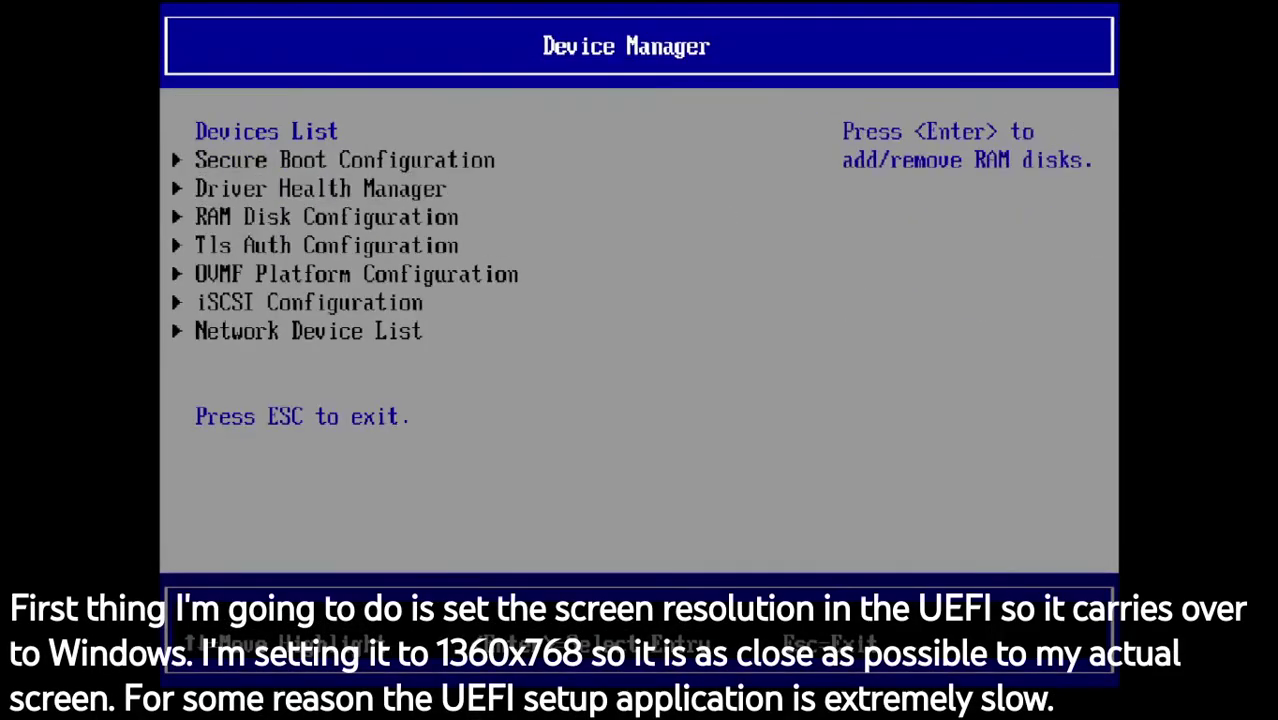
key("Return")
Set the preferred resolution for the next boot to 1360x768 and leave the OVMF settings.
key("Return")
key("Down")
key("Down")
key("Down")
key("Down")
key("Down")
key("Down")
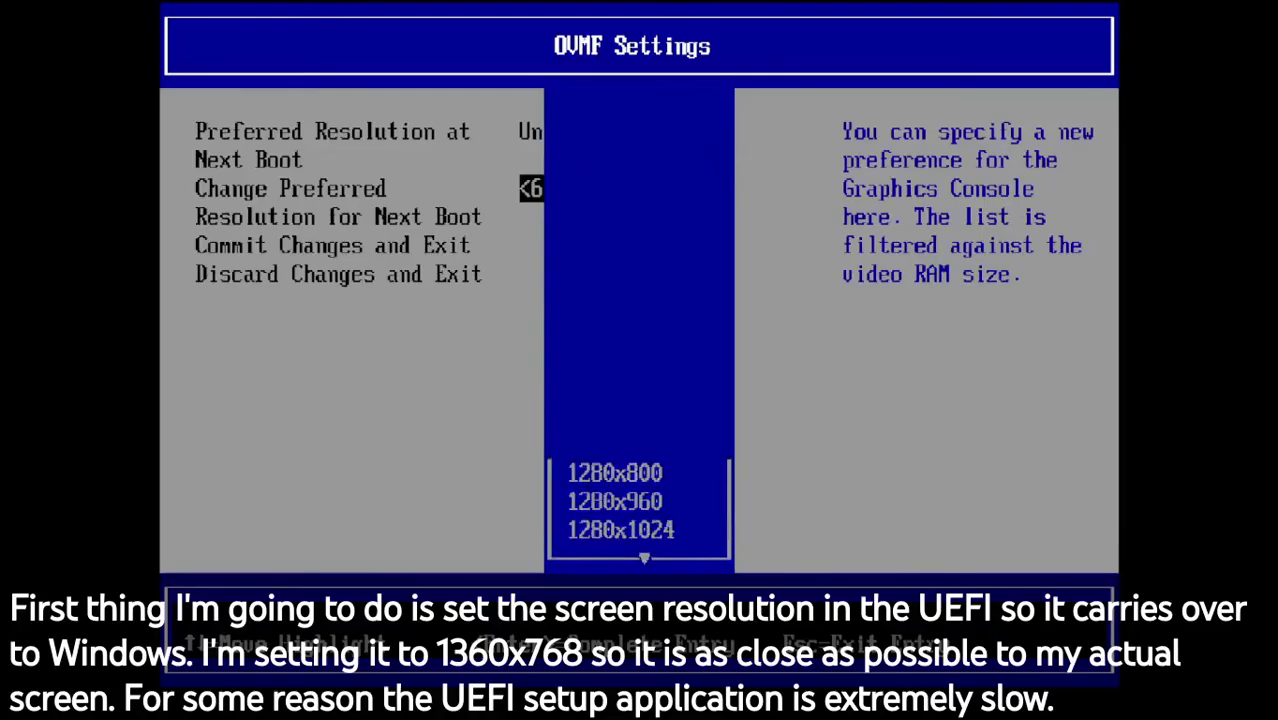
key("Return")
key("Escape")
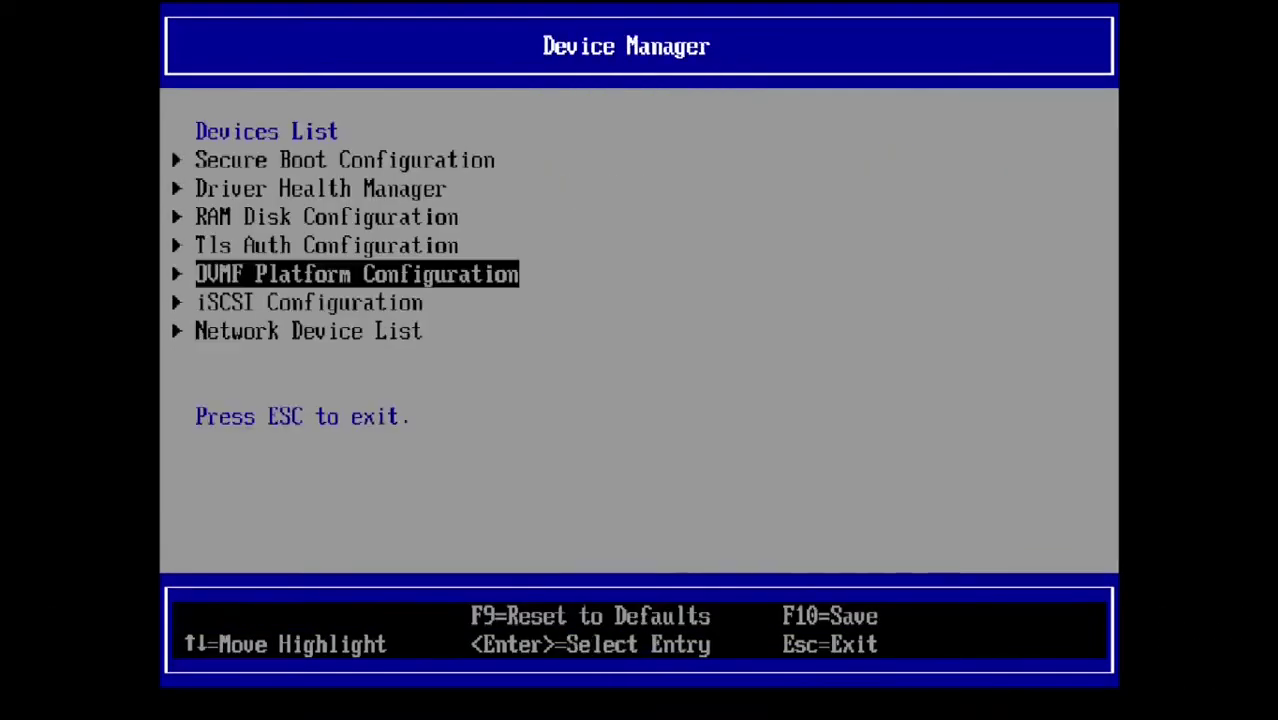
Leave the Device Manager and restart the virtual machine from the firmware's main screen.
key("Escape")
key("Down")
key("Down")
key("Down")
key("Return")
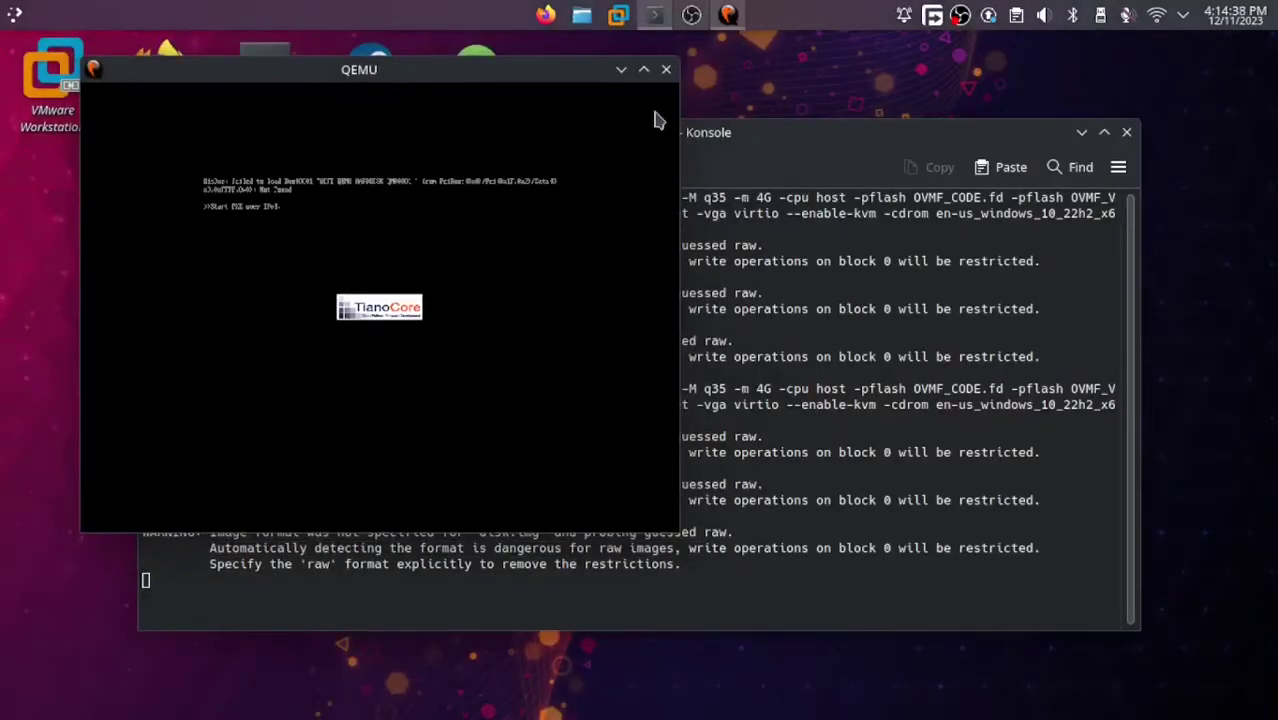
Close the virtual machine and relaunch it with four cores using -smp 4.
left_click(663, 22)
key("Up")
type("-smp 4")
key("Return")
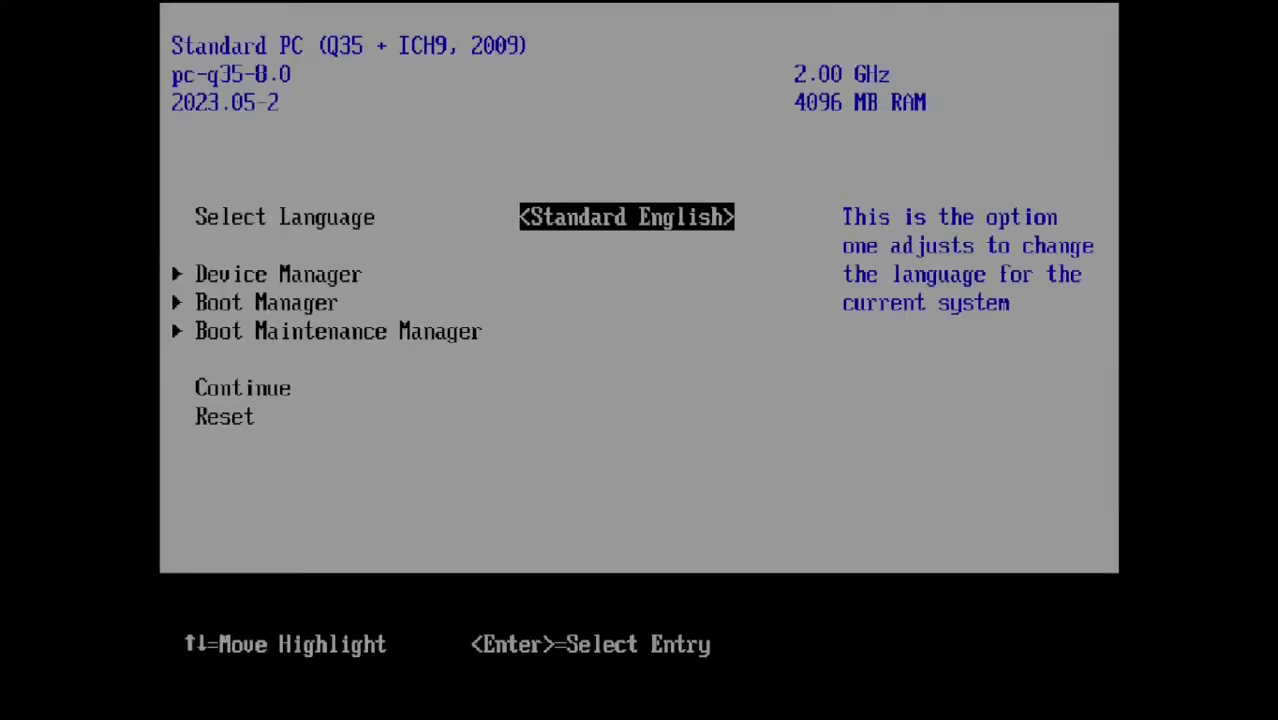
Boot the virtual machine from the QEMU DVD-ROM entry in the firmware's Boot Manager.
key("Down")
key("Down")
key("Return")
key("Down")
key("Down")
key("Down")
key("Down")
key("Down")
key("Return")
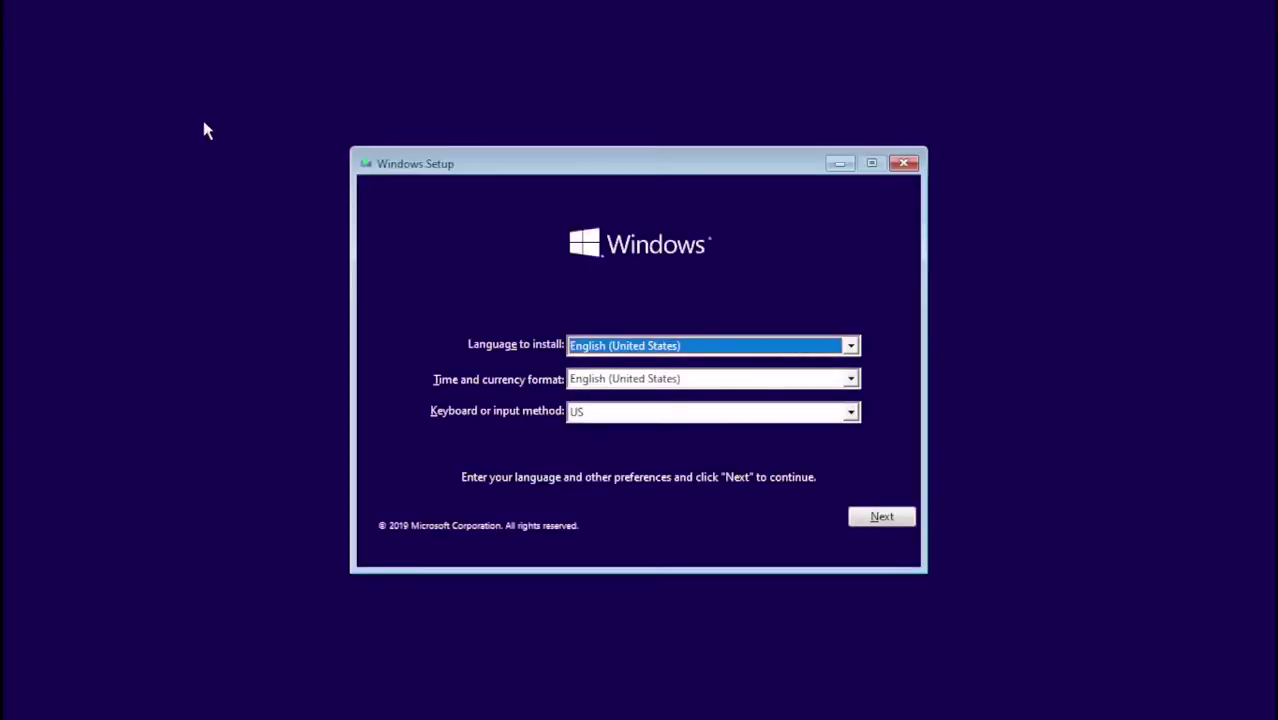
Install Windows with the English (United States) settings and confirm United States as the region.
left_click(872, 517)
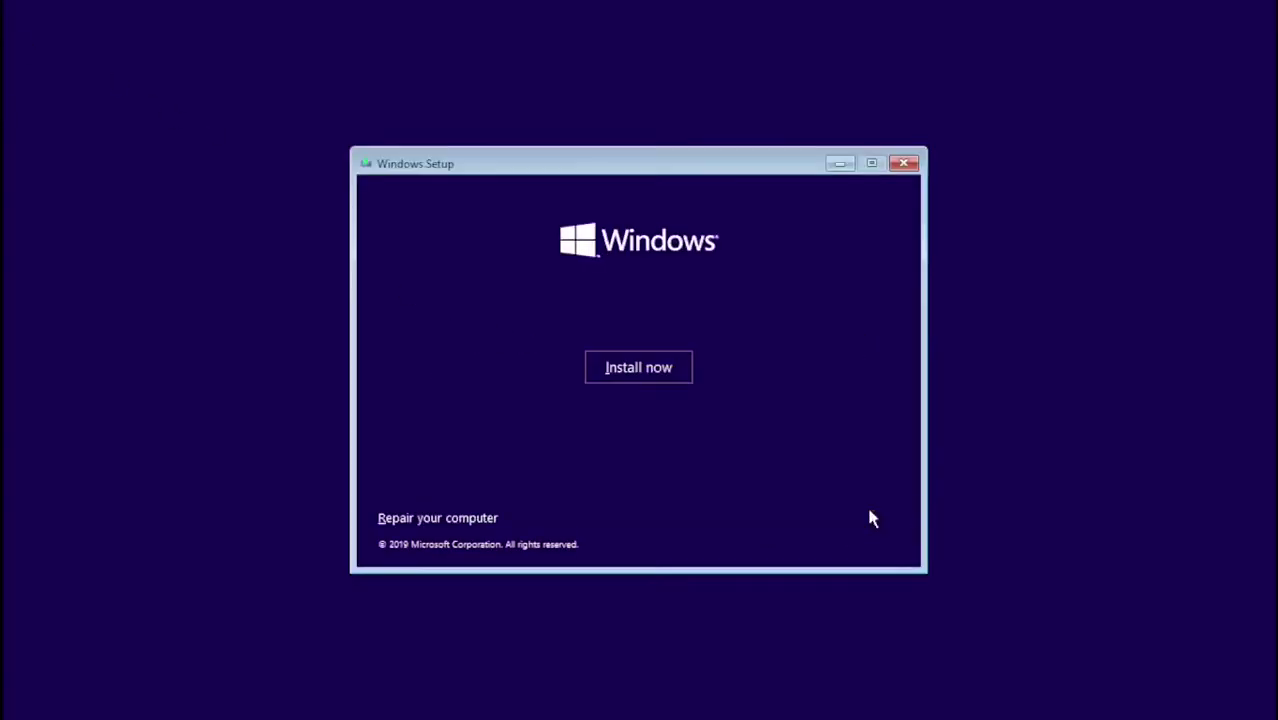
left_click(656, 375)
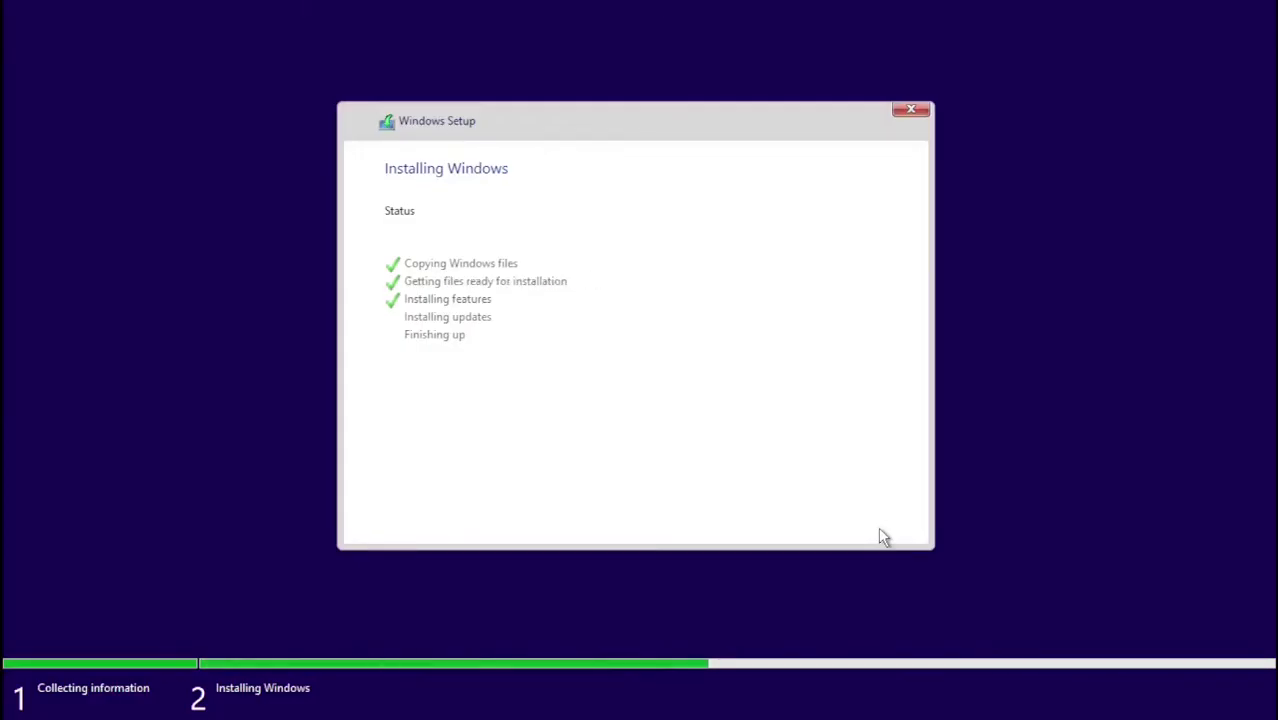
left_click(880, 530)
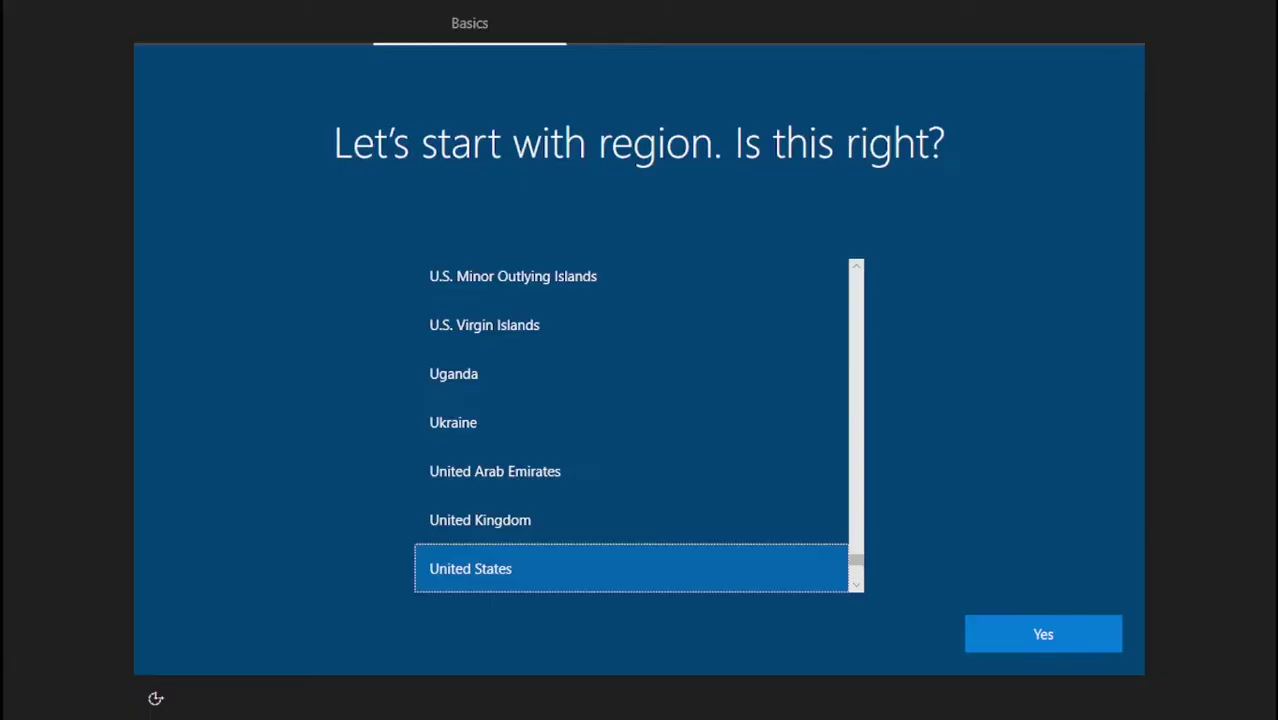
left_click(1100, 640)
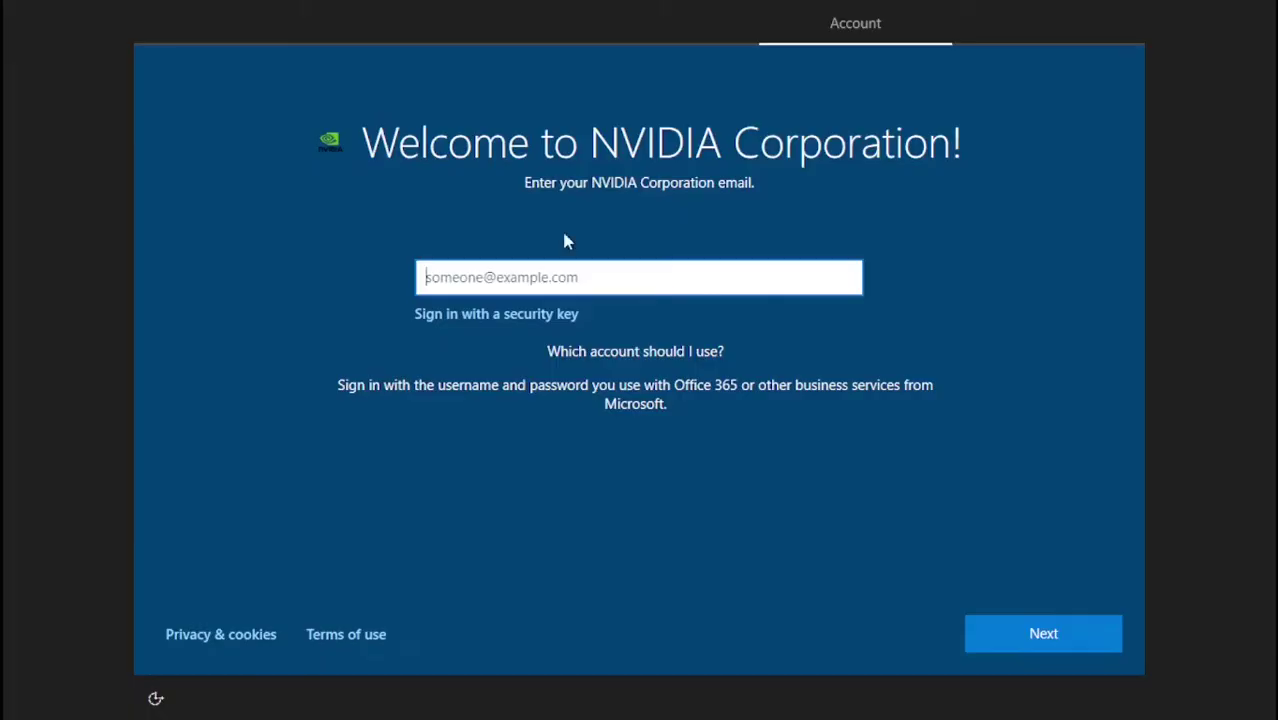
Leave full screen, close the virtual machine, and try to relaunch it with a bare -uuid option.
key("ctrl+alt+f")
left_click(955, 177)
key("Up")
type("-uuid")
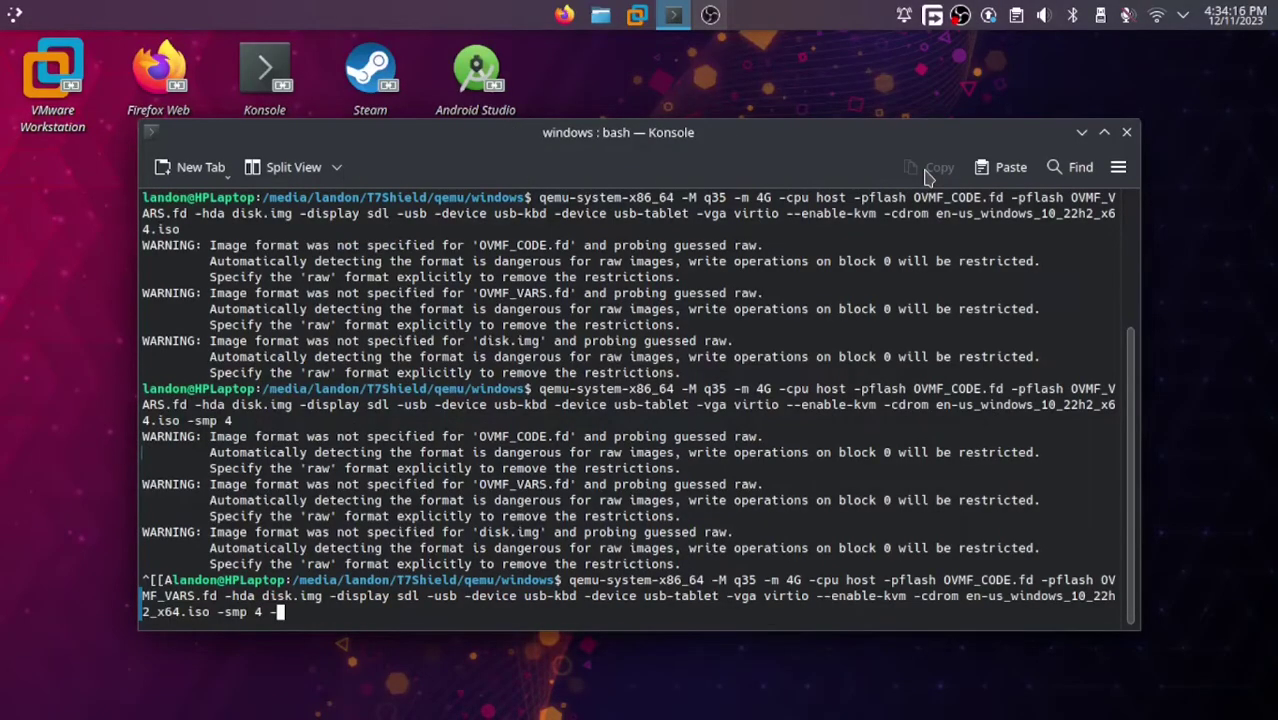
key("Return")
Generate a UUID with uuidgen and copy it.
type("uuidgen")
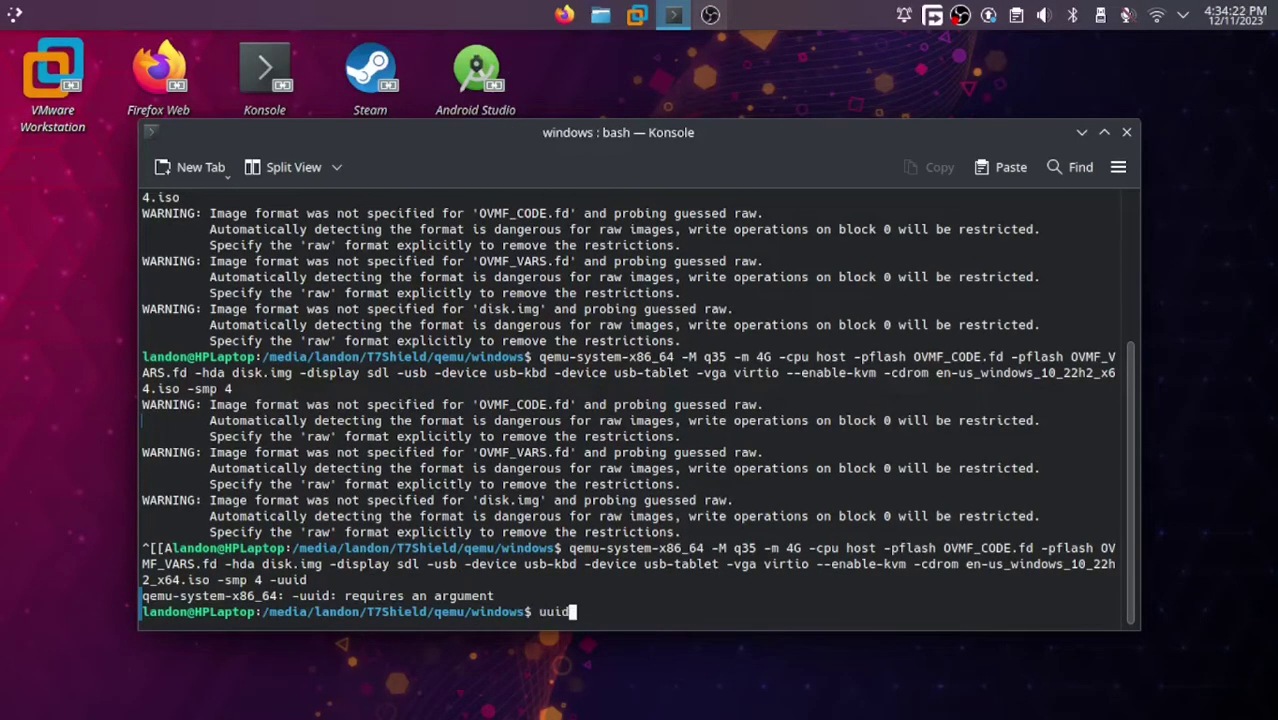
key("Return")
left_click_drag(412, 596, 114, 595)
key("super+c")
right_click(180, 600)
left_click(228, 257)
Relaunch the virtual machine with the copied UUID as the -uuid value and confirm United States as the region.
key("Up")
right_click(683, 533)
left_click(750, 263)
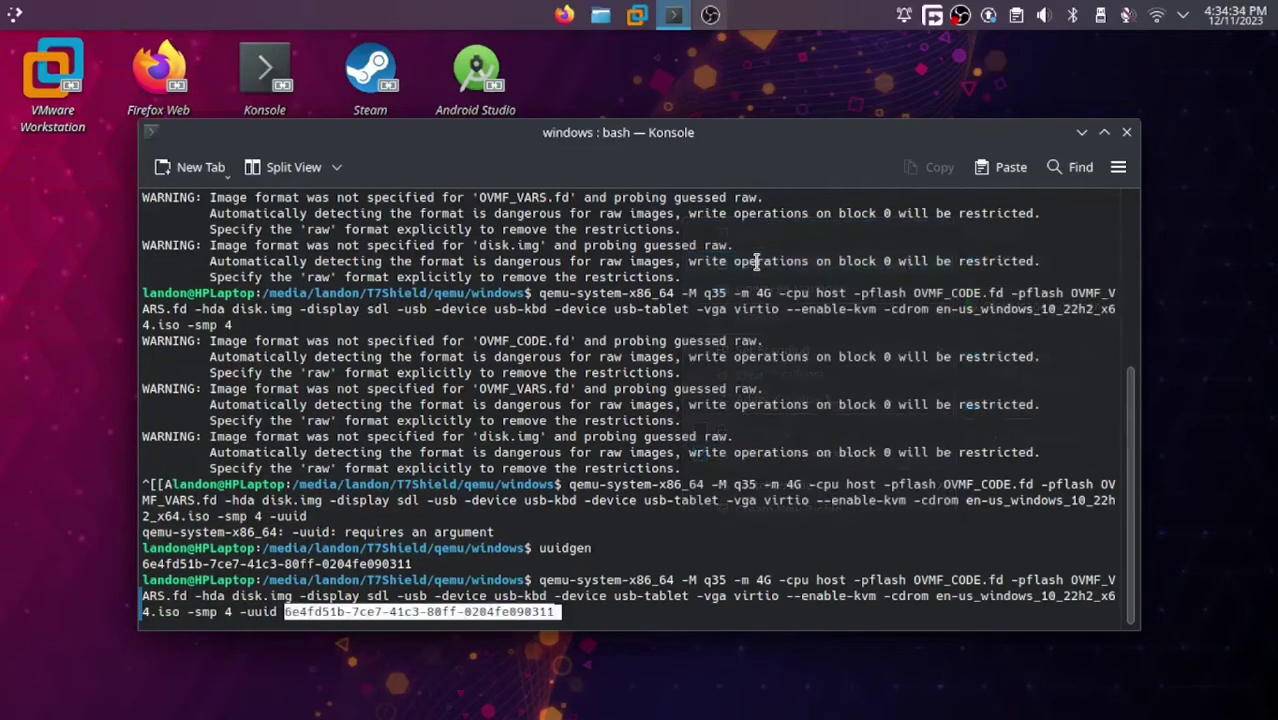
key("Return")
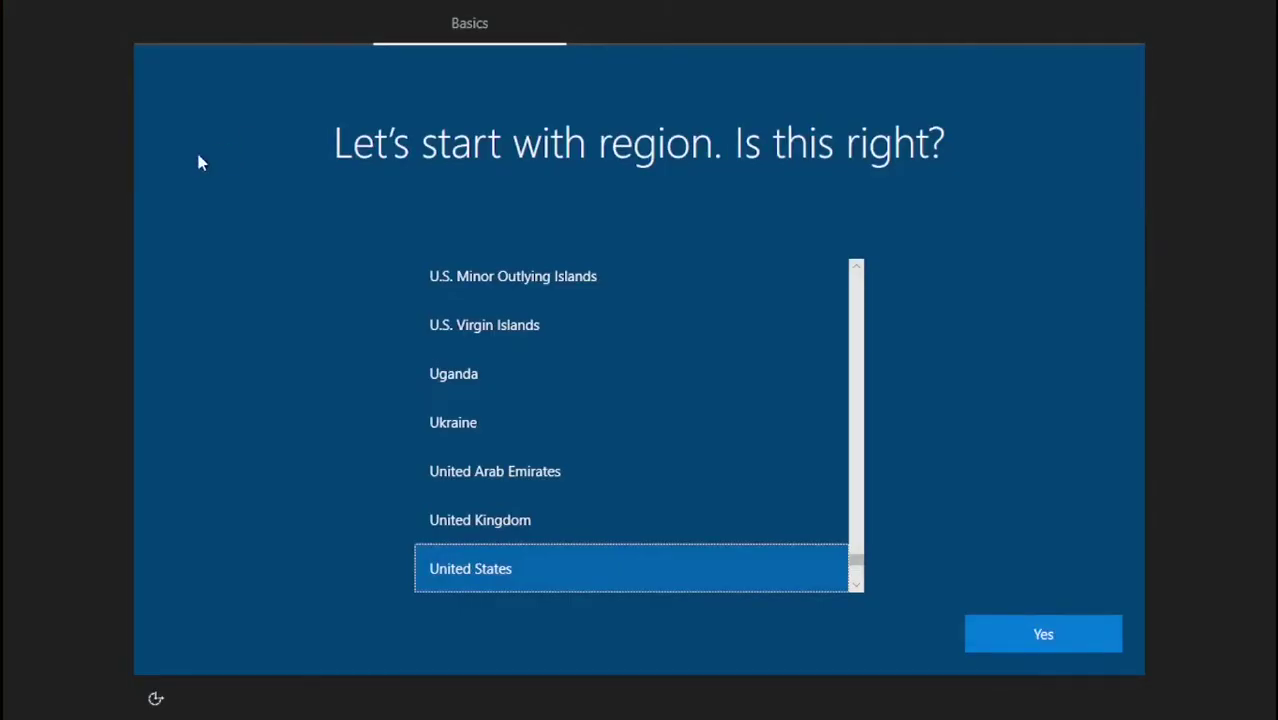
left_click(1045, 640)
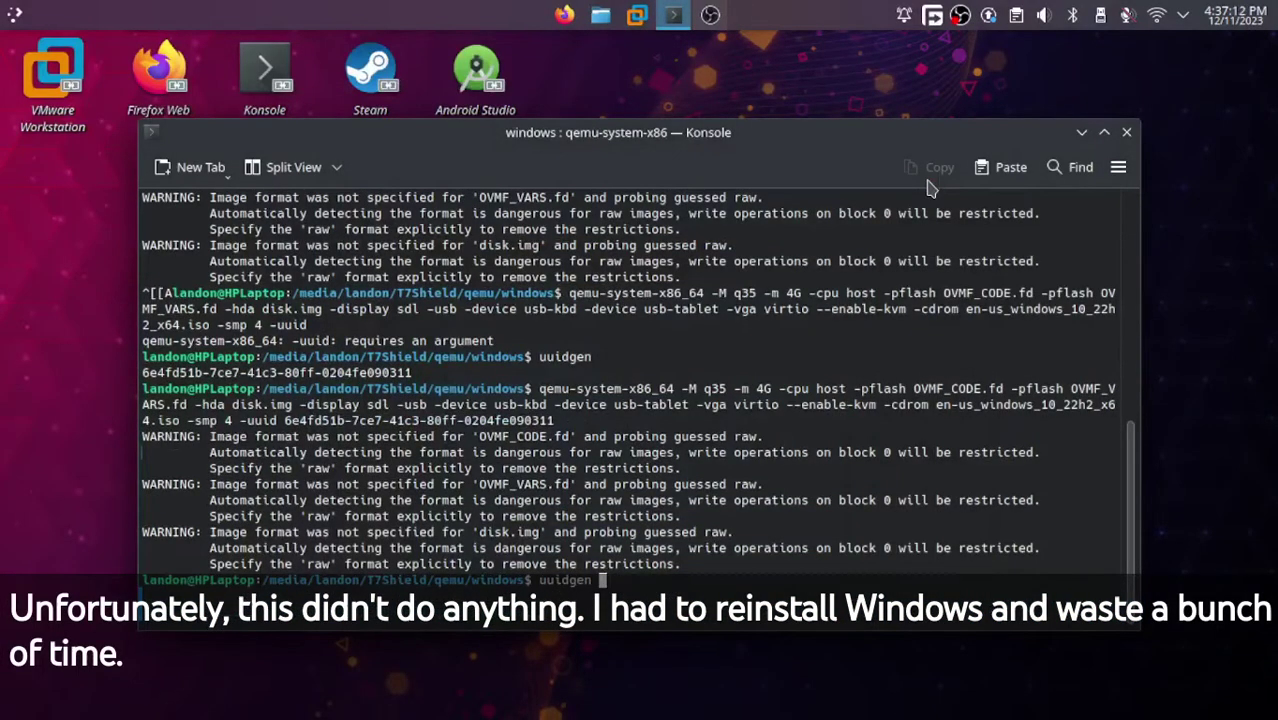
Generate another UUID with uuidgen and copy the new value.
type("uuidgen")
key("Return")
left_click_drag(416, 595, 142, 596)
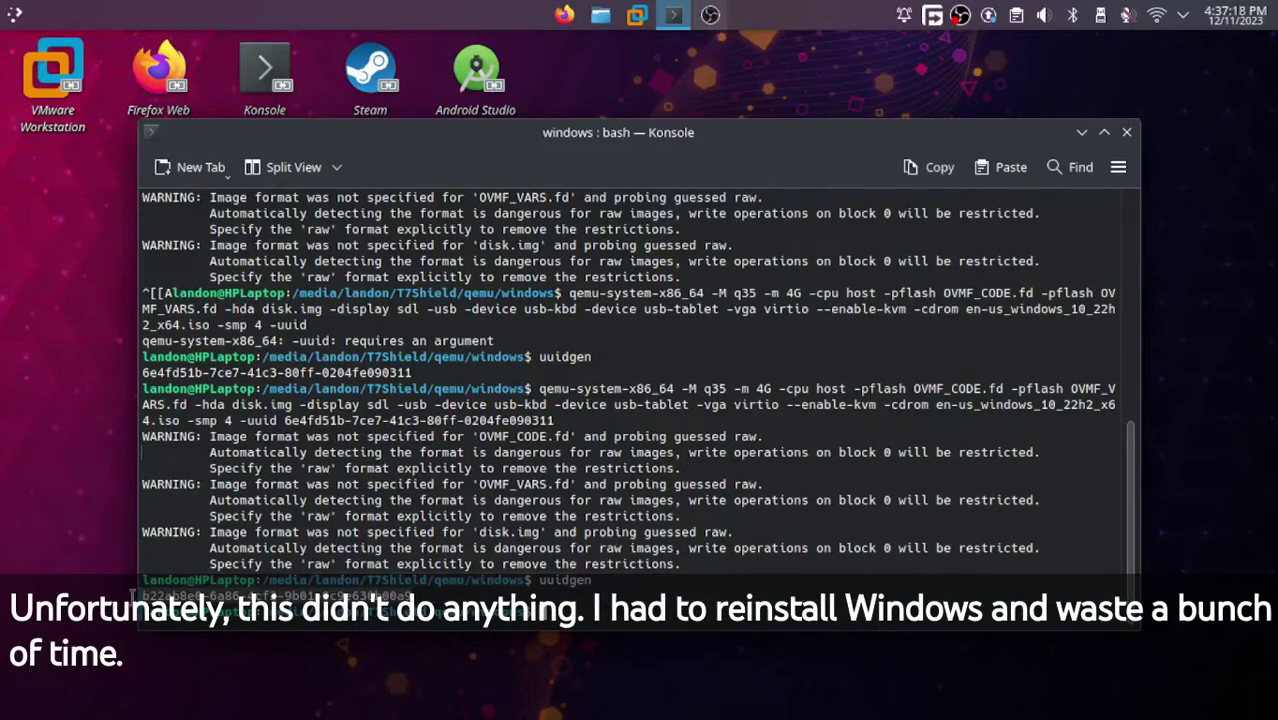
right_click(200, 588)
left_click(240, 243)
Replace the -uuid value with the new UUID, add -boot d --full-screen, and run the QEMU command.
key("Up")
key("BackSpace")
key("BackSpace")
key("BackSpace")
key("BackSpace")
key("BackSpace")
key("BackSpace")
key("BackSpace")
key("BackSpace")
key("BackSpace")
key("BackSpace")
key("BackSpace")
key("BackSpace")
key("BackSpace")
key("BackSpace")
key("BackSpace")
key("BackSpace")
key("BackSpace")
key("BackSpace")
key("BackSpace")
key("BackSpace")
key("BackSpace")
right_click(570, 124)
left_click(640, 163)
type("-boot d -full-screen")
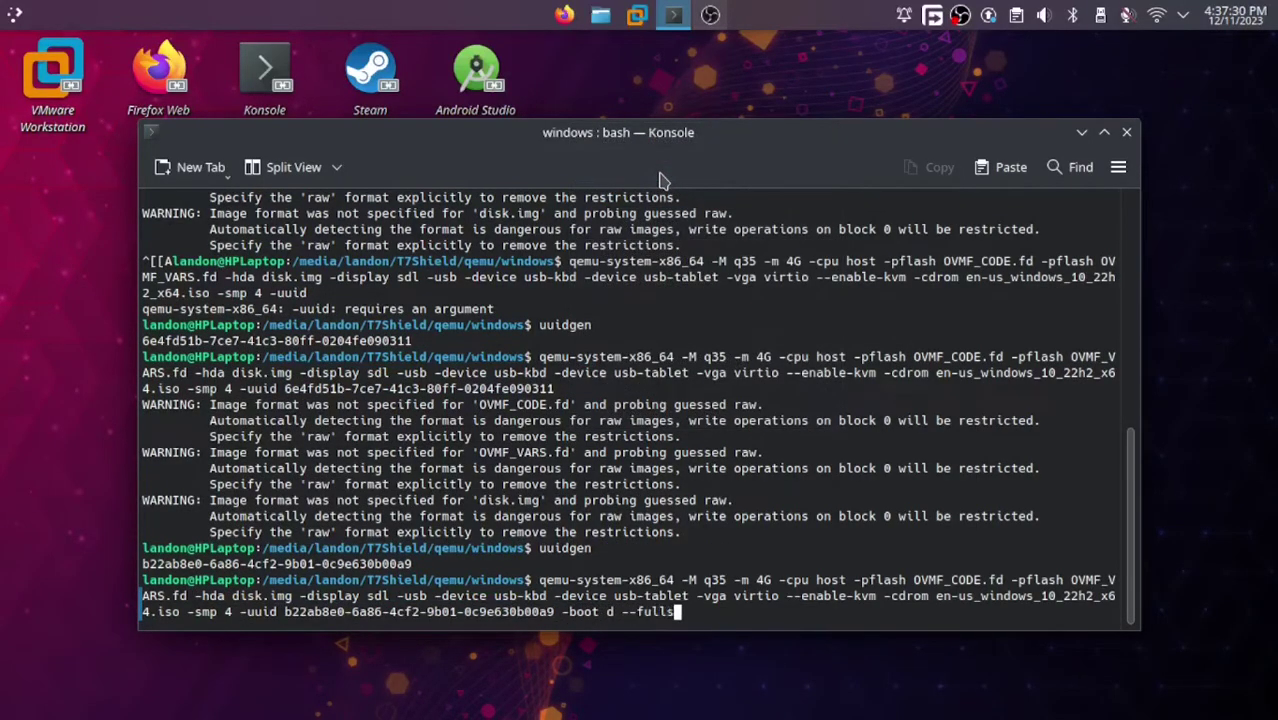
key("Return")
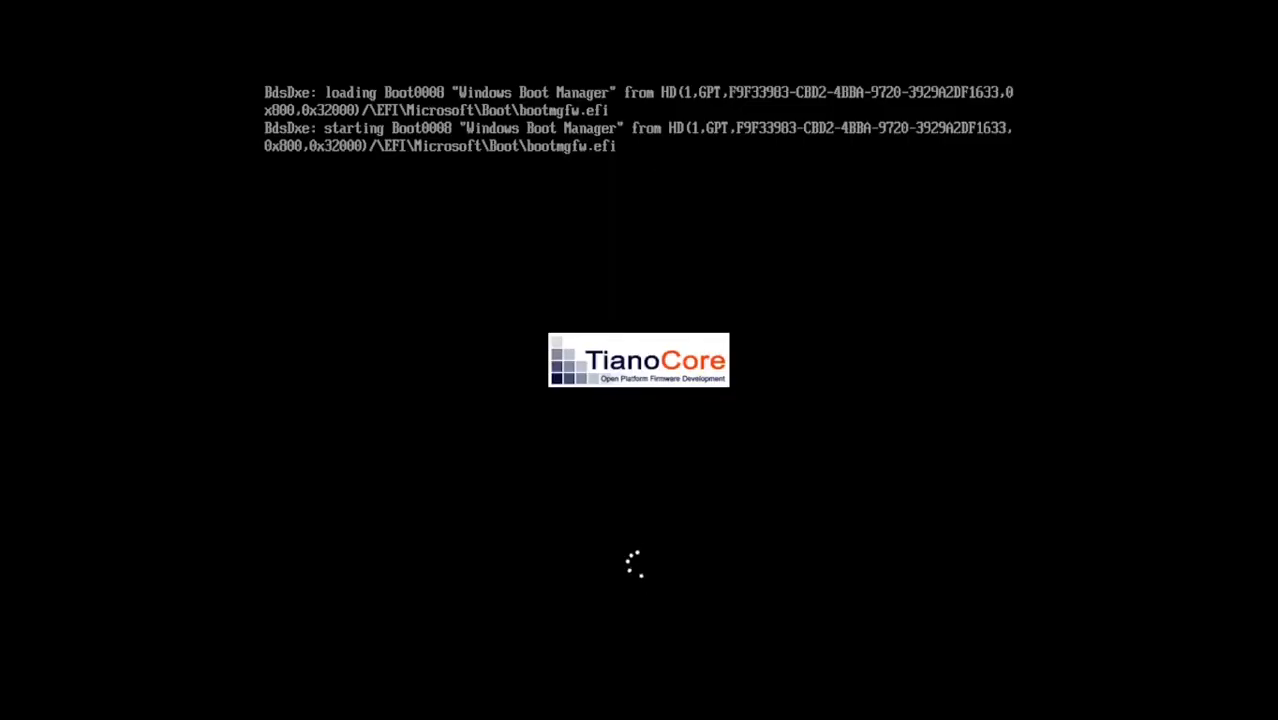
Leave full screen, close the virtual machine, and relaunch it with -boot d removed from the command.
key("ctrl+alt+f")
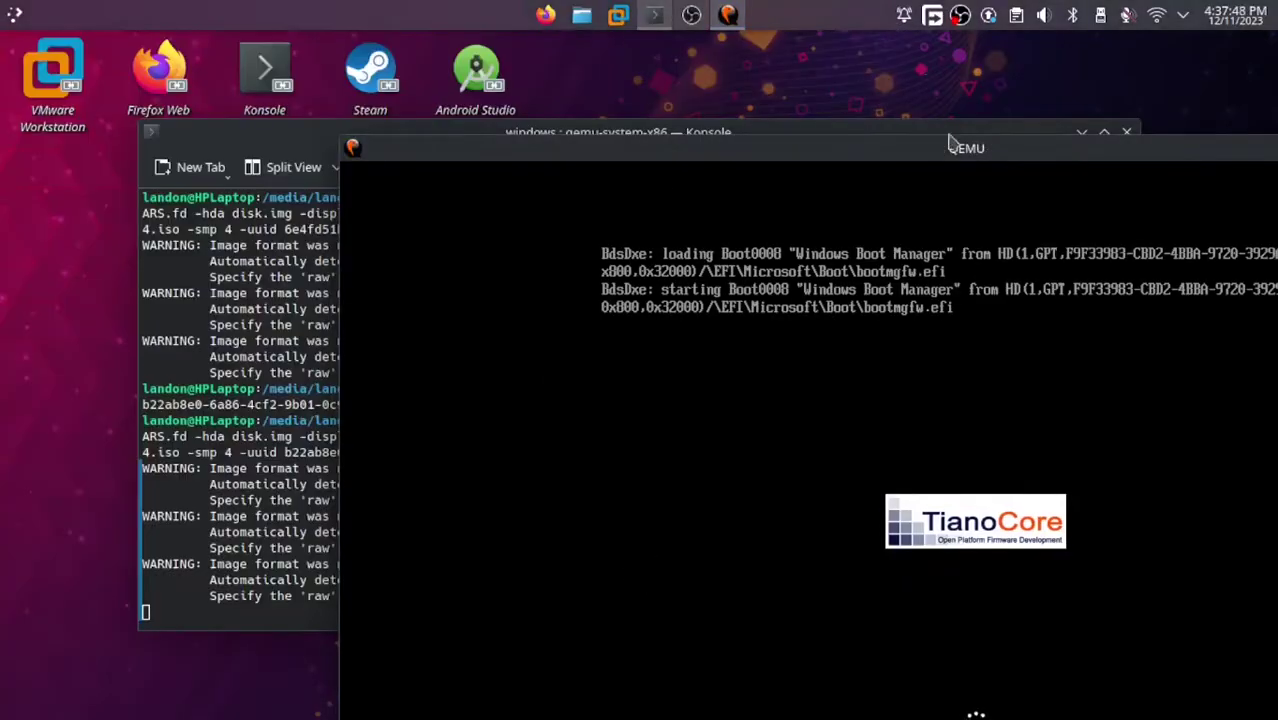
left_click_drag(413, 148, 42, 54)
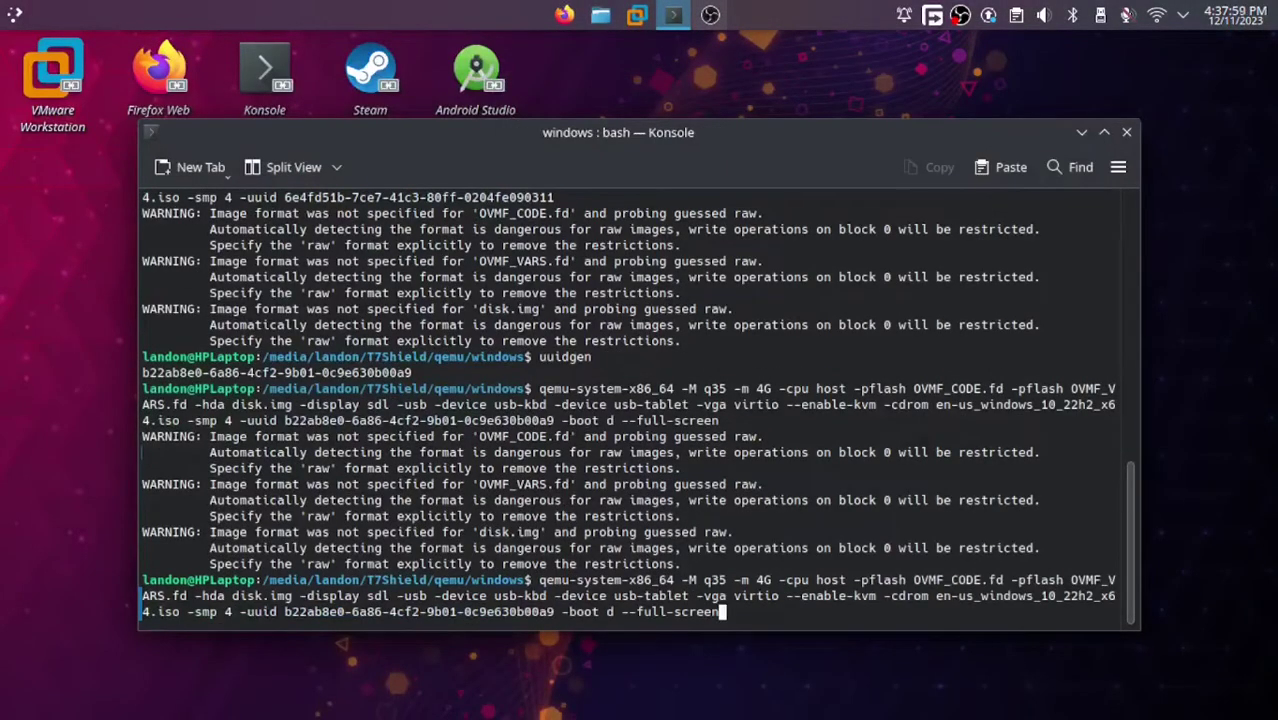
key("Left")
key("Left")
key("Left")
key("Left")
key("Left")
key("Left")
key("Left")
key("Left")
key("Left")
key("Left")
key("Left")
key("Left")
key("Left")
key("BackSpace")
key("BackSpace")
key("BackSpace")
key("BackSpace")
key("BackSpace")
key("BackSpace")
key("BackSpace")
key("BackSpace")
key("Return")
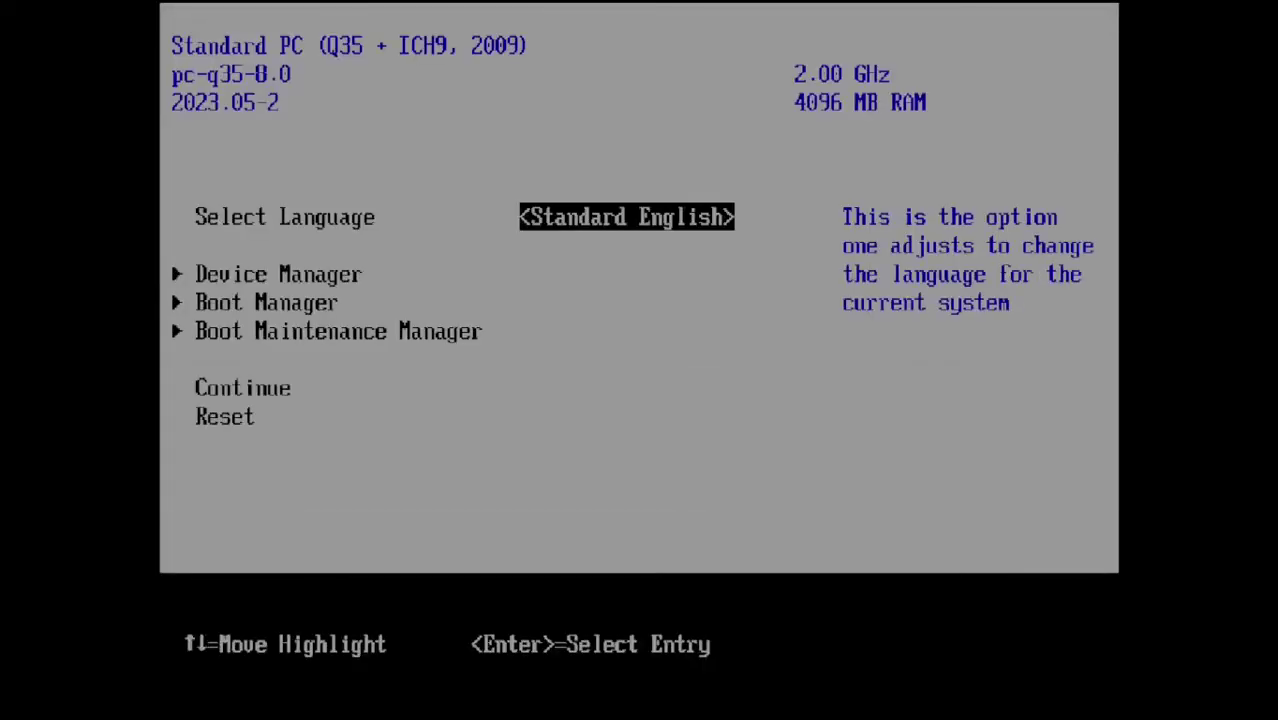
Boot the Windows installer from UEFI QEMU DVD-ROM QM00005 in the firmware's Boot Manager.
key("Down")
key("Down")
key("Return")
key("Down")
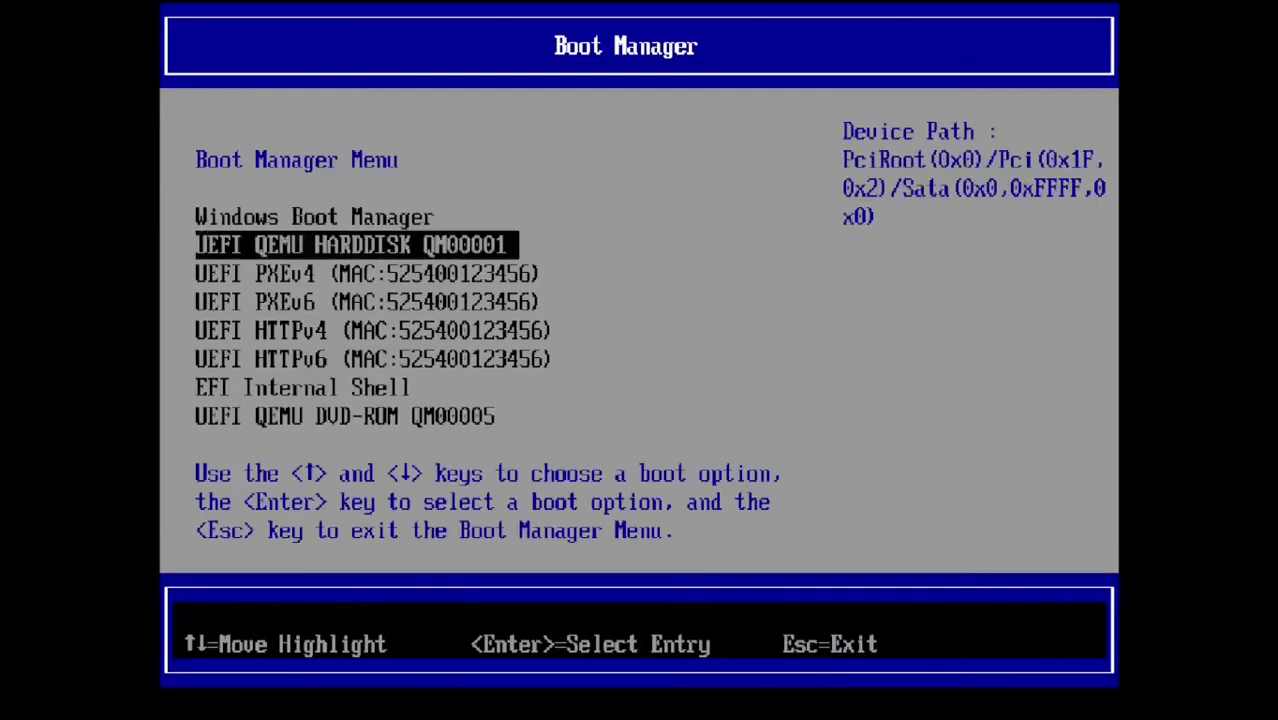
key("Down")
key("Down")
key("Down")
key("Down")
key("Down")
key("Down")
key("Return")
key("Return")
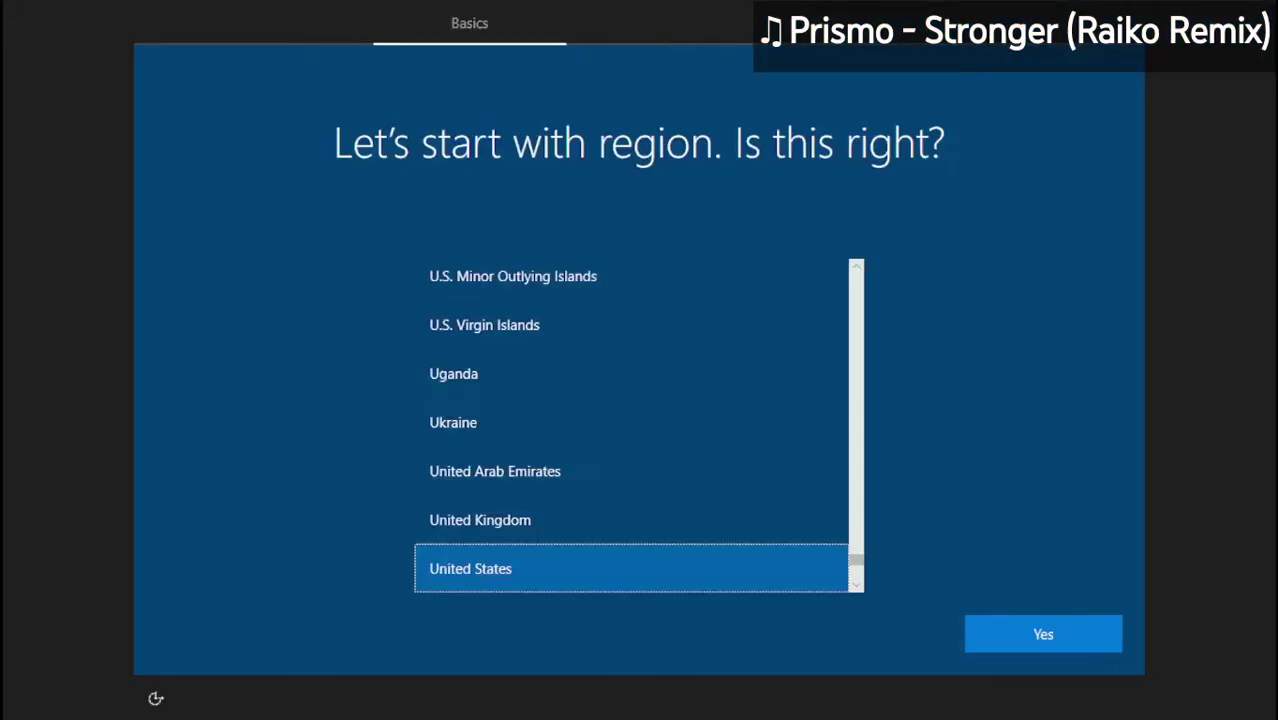
Confirm United States as the region and accept the selected keyboard layout in Windows setup.
left_click(1043, 634)
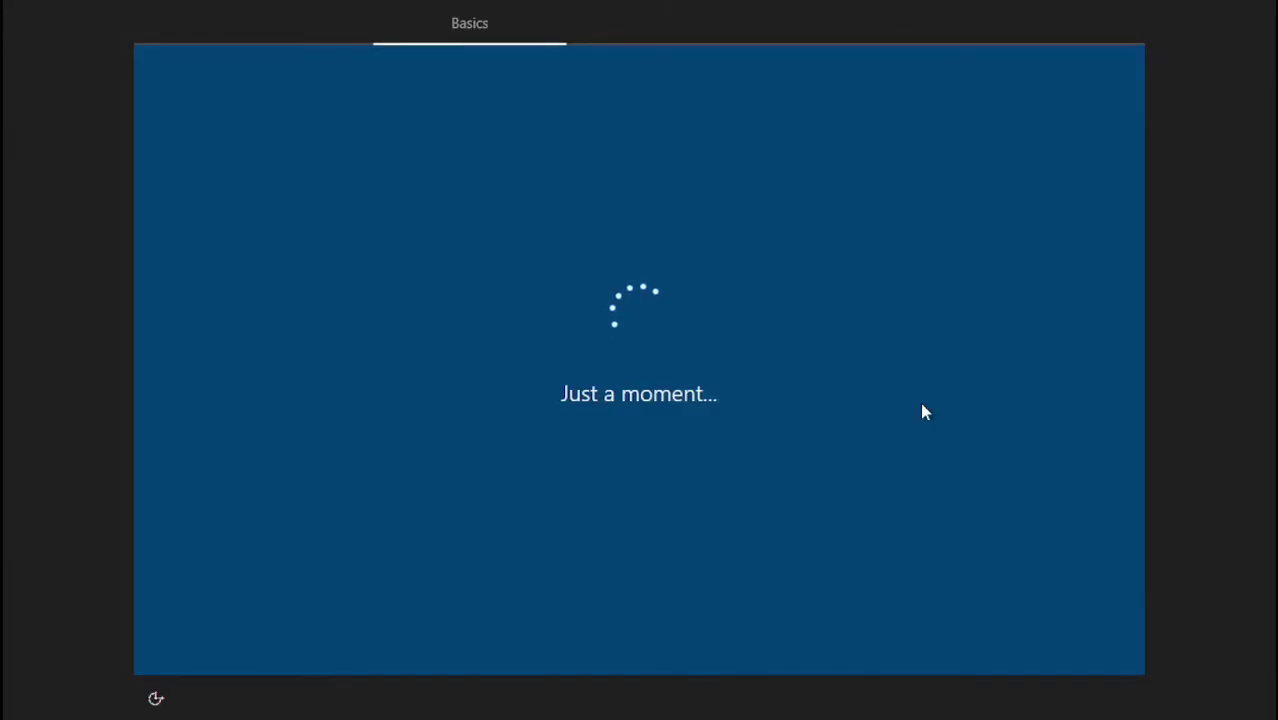
left_click(1004, 642)
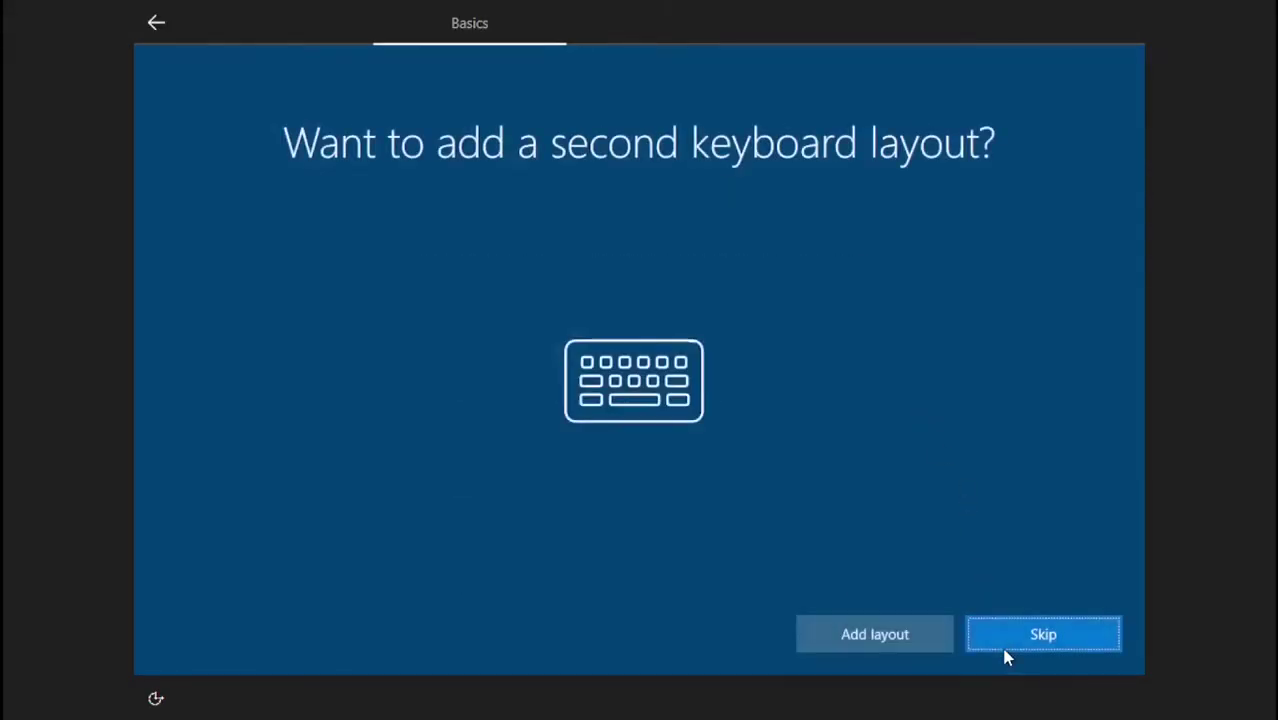
Skip adding a second keyboard layout and complete the remaining Windows setup pages through Services.
left_click(1005, 648)
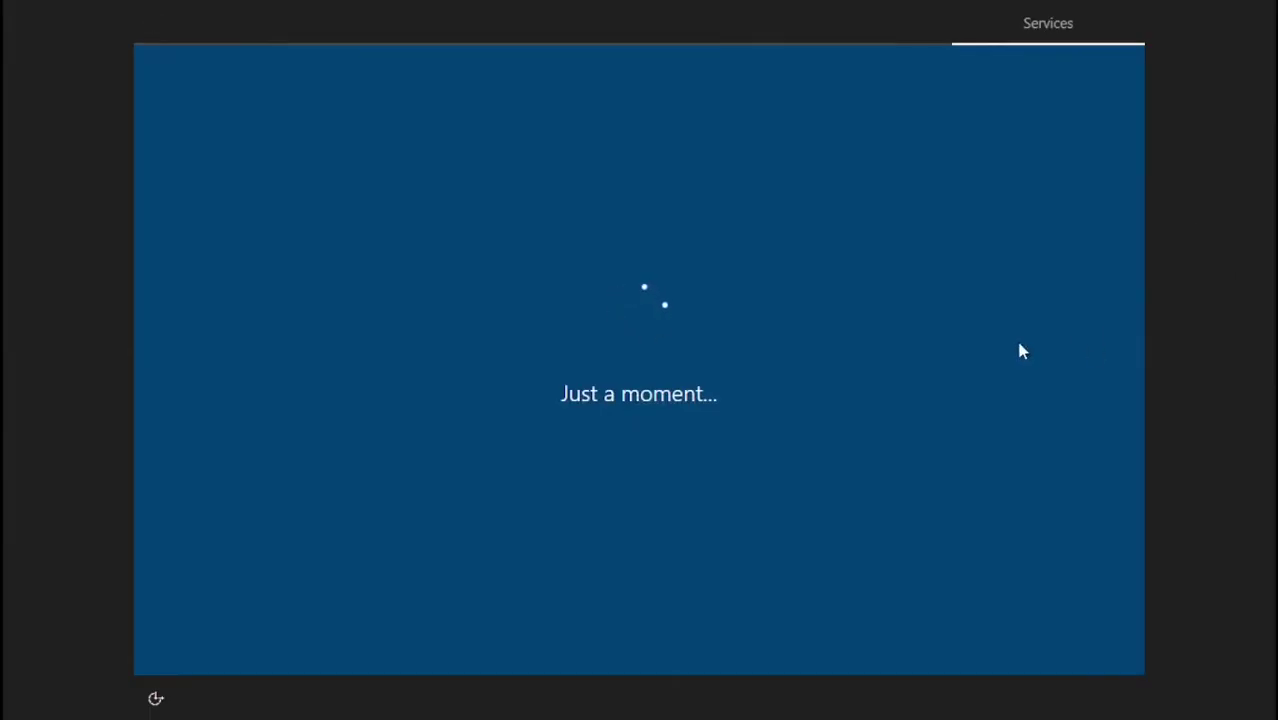
left_click(860, 640)
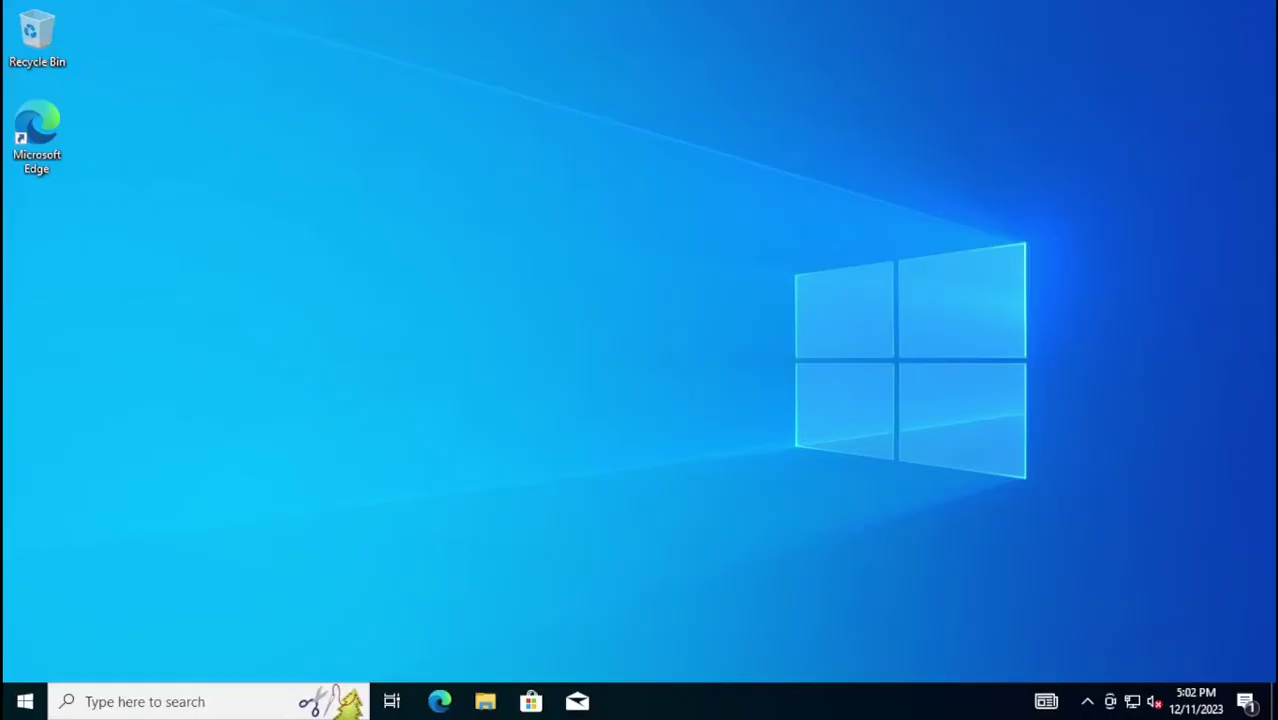
Open This PC in File Explorer and eject the Windows installation disc from CD Drive (D:).
left_click(12, 708)
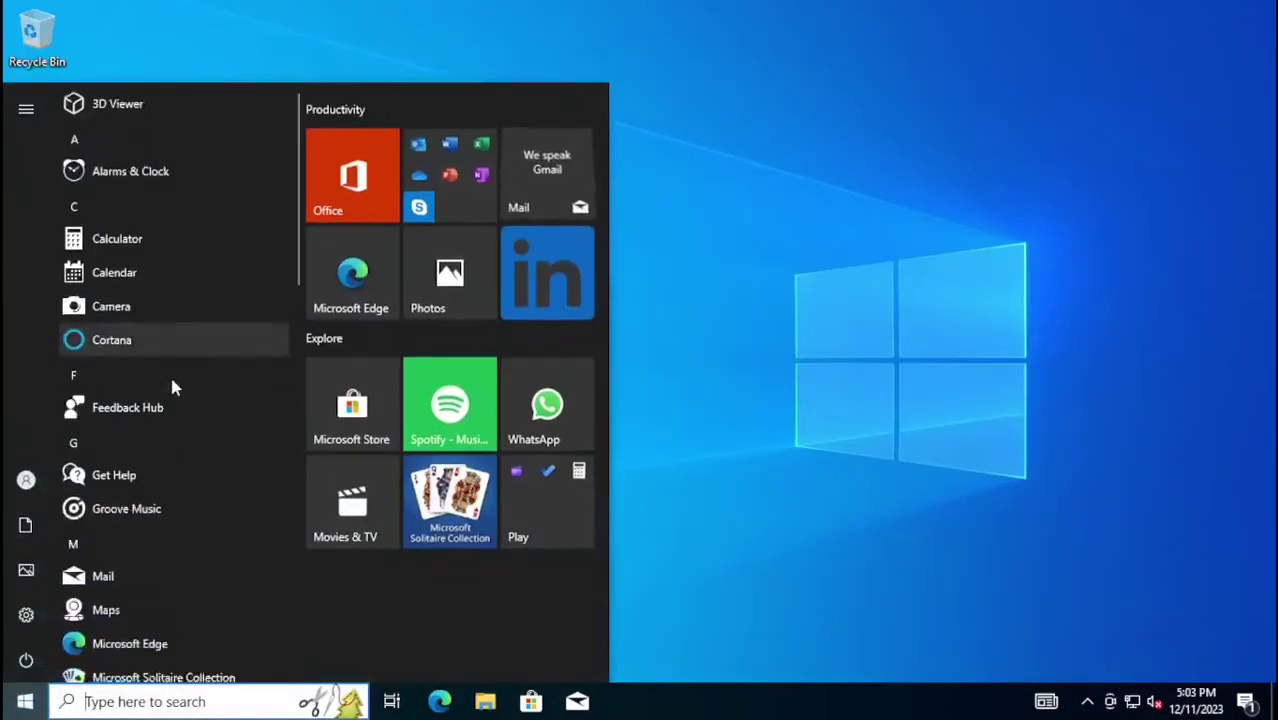
left_click(483, 702)
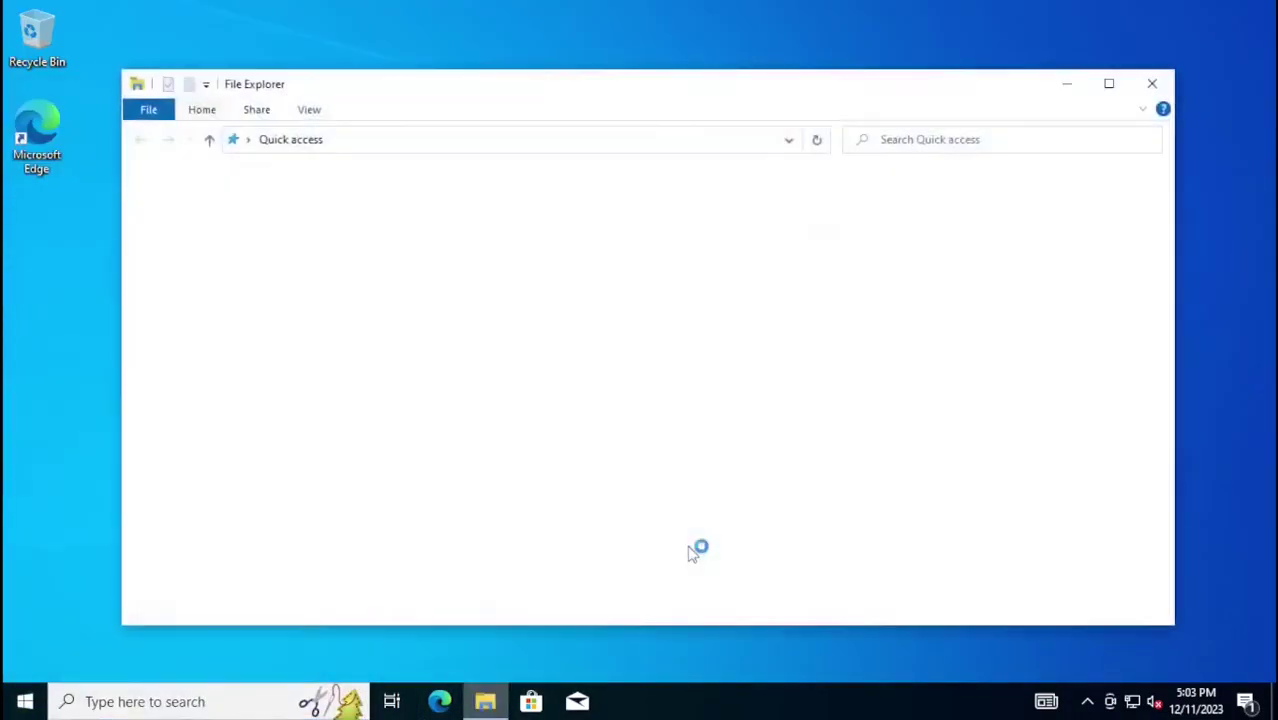
left_click(222, 380)
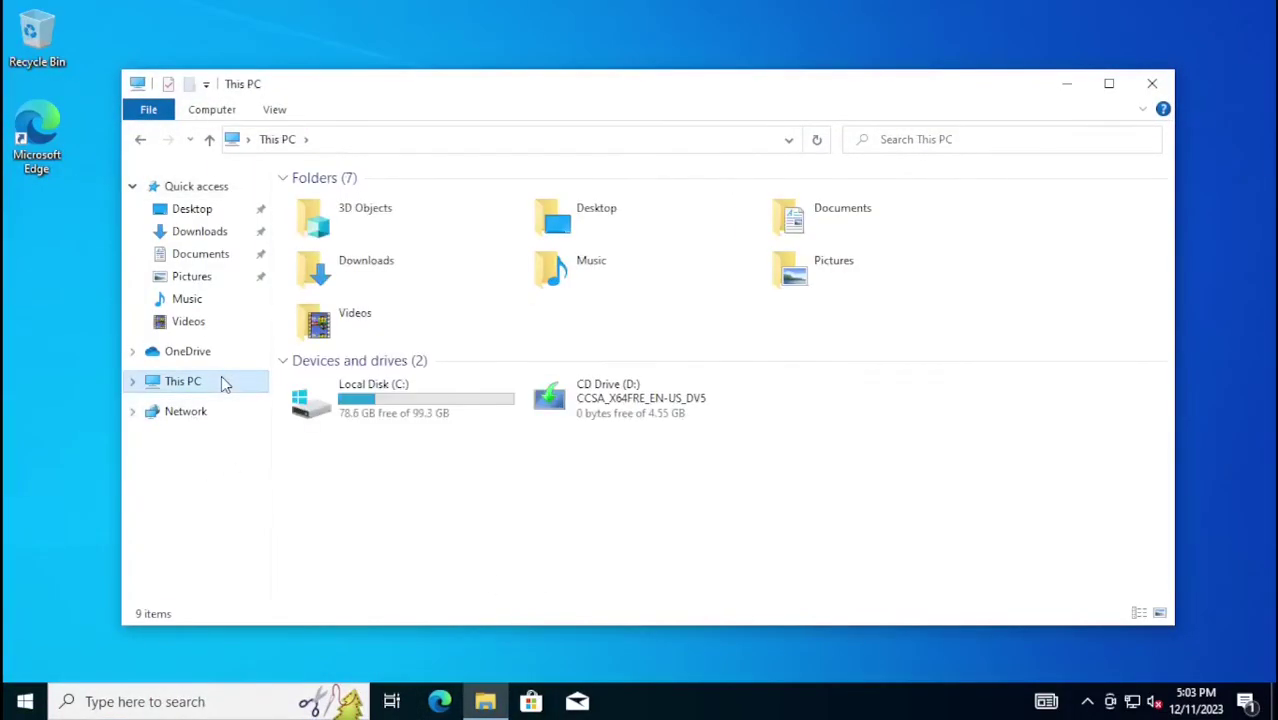
right_click(645, 424)
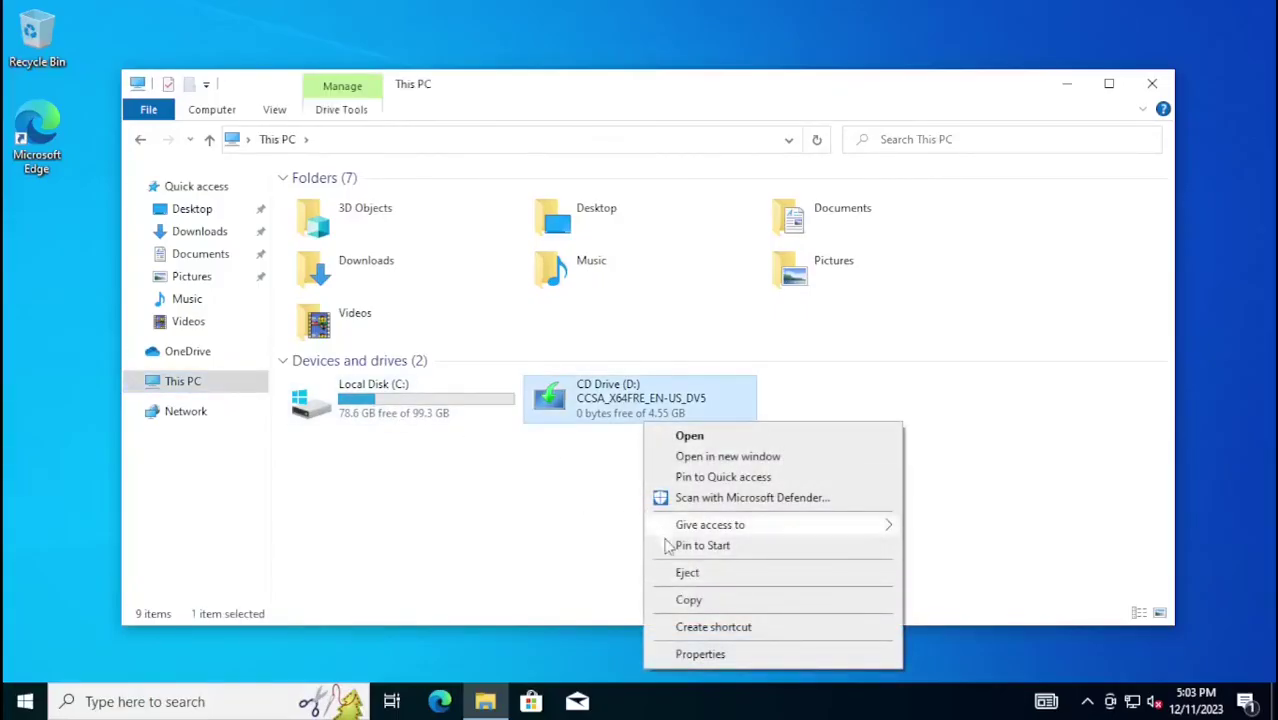
left_click(688, 574)
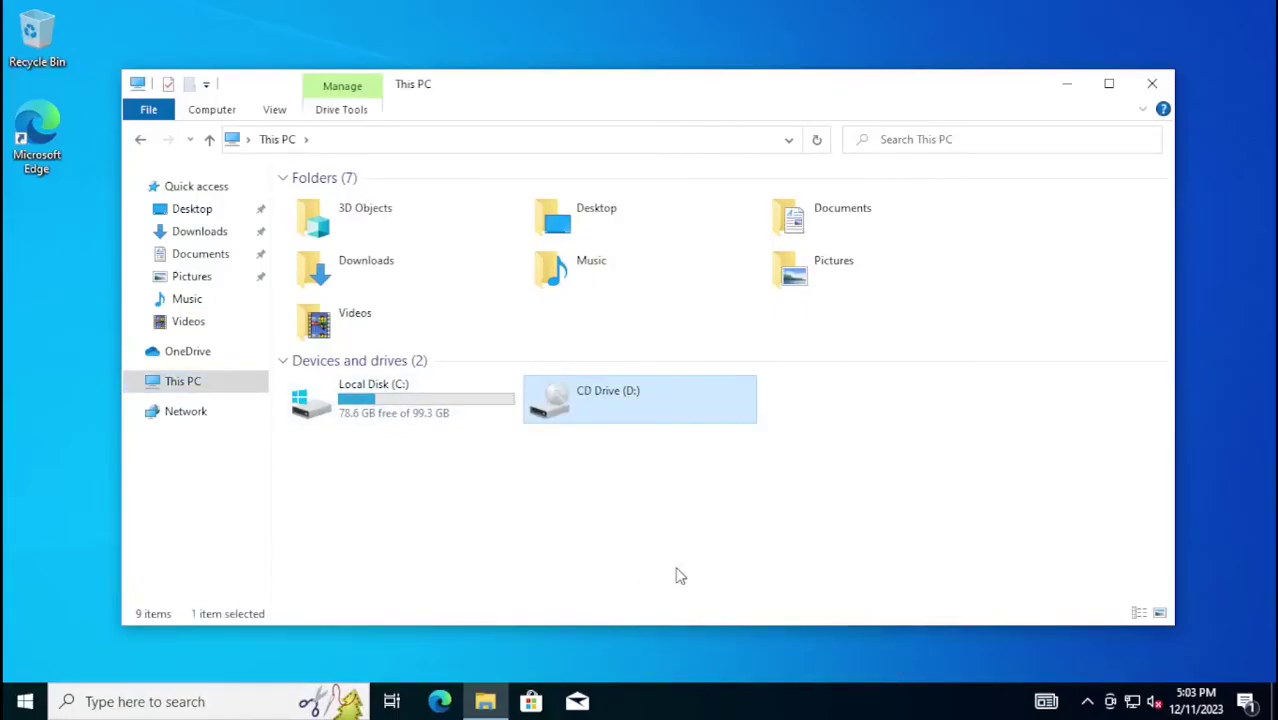
Check the file system of Local Disk (C:) in its properties, then close them.
right_click(437, 395)
left_click(495, 377)
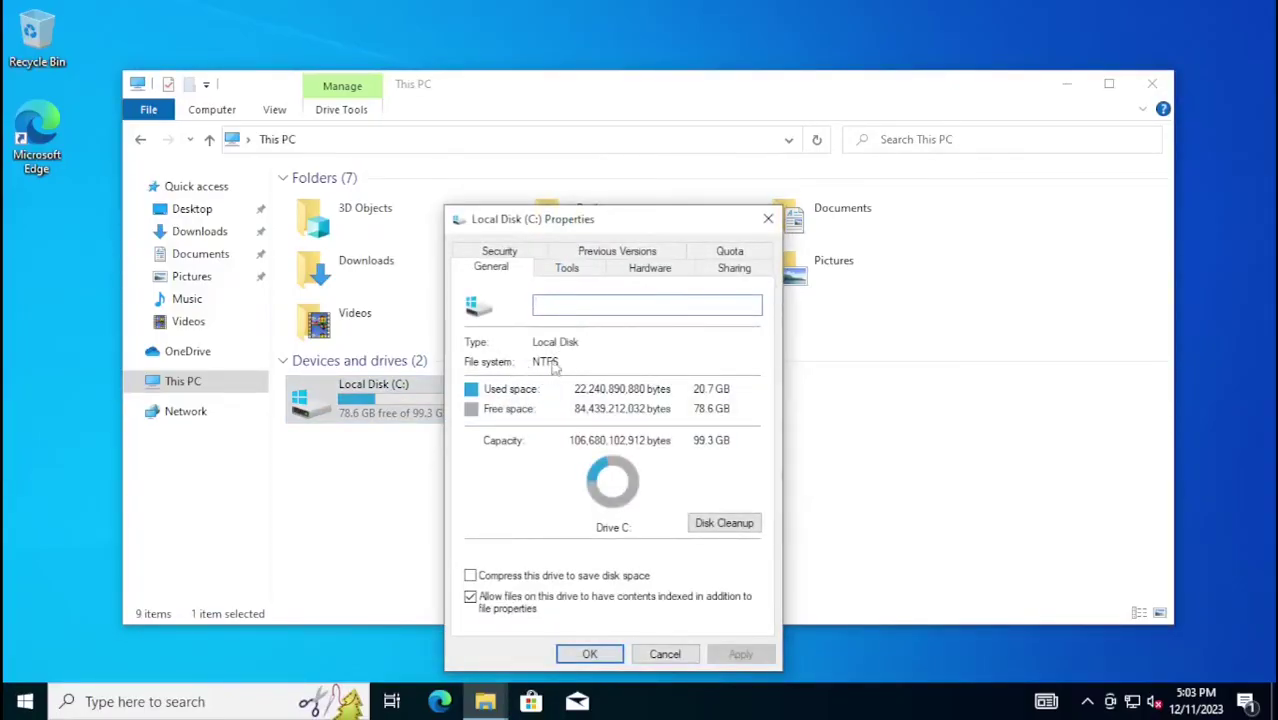
left_click(766, 218)
Launch Microsoft Edge, start without your data, and get through its first-run pages.
left_click(440, 701)
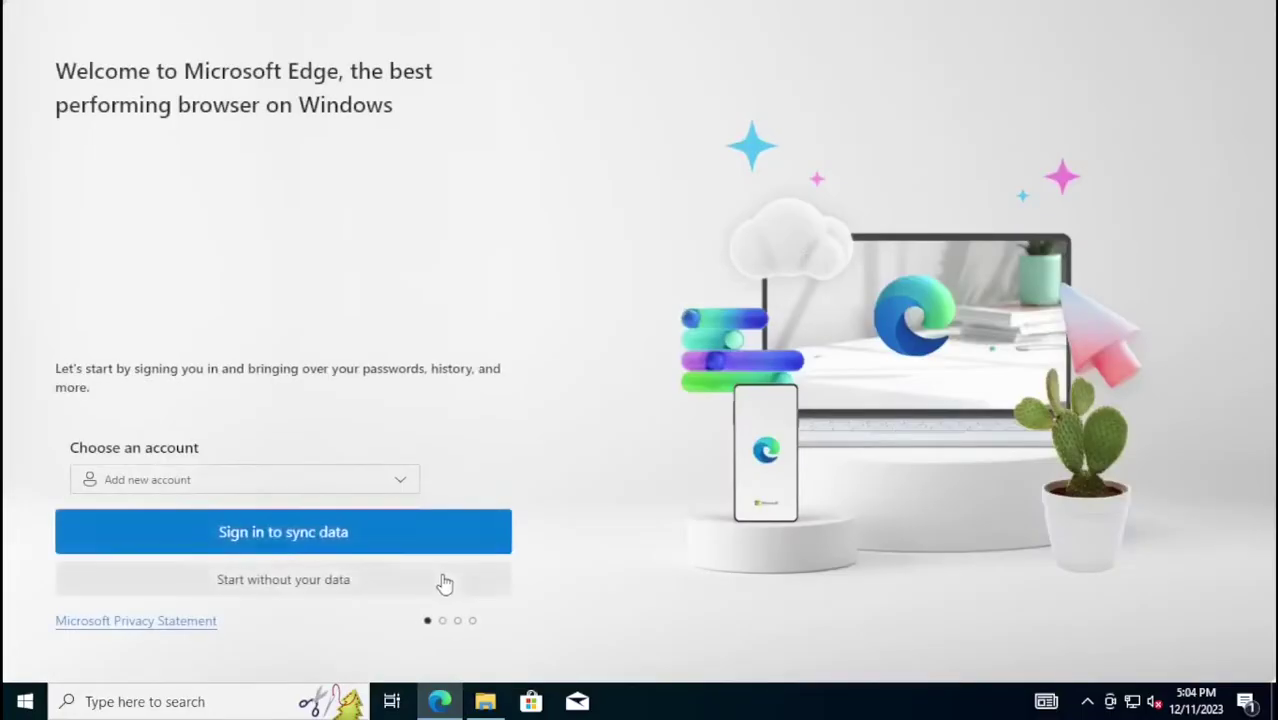
left_click(445, 584)
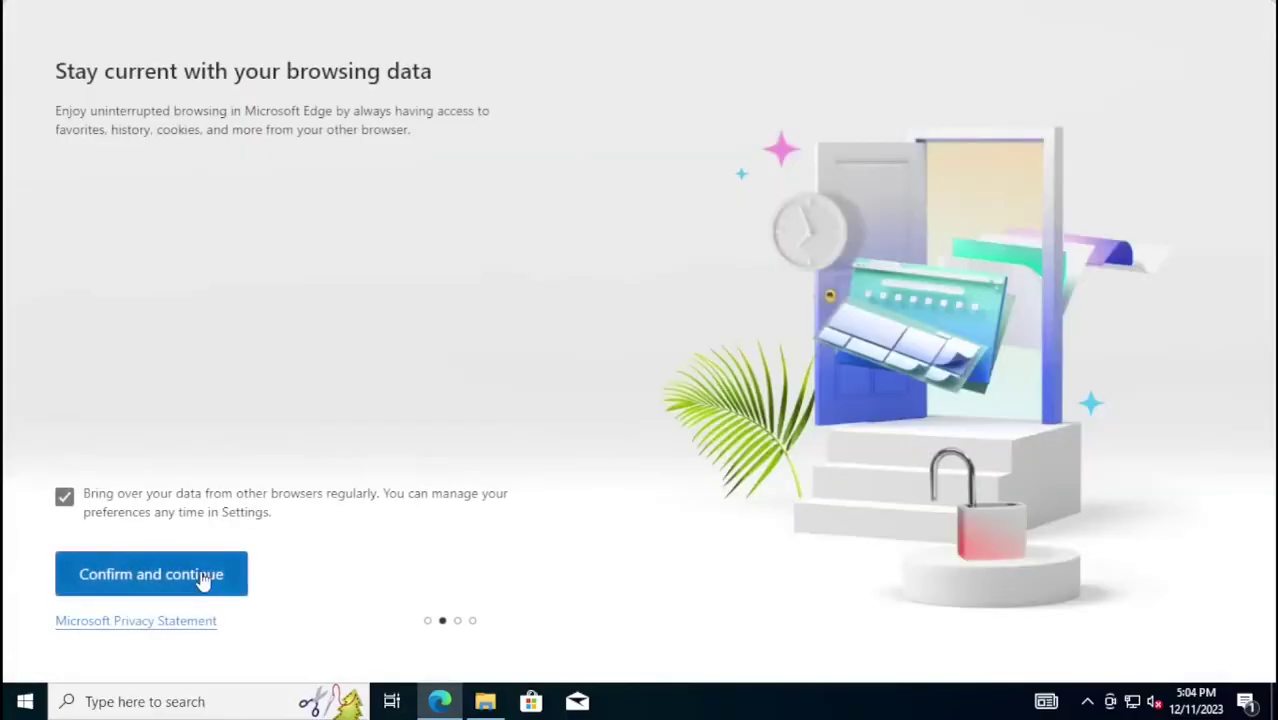
left_click(203, 577)
left_click(226, 556)
left_click(427, 50)
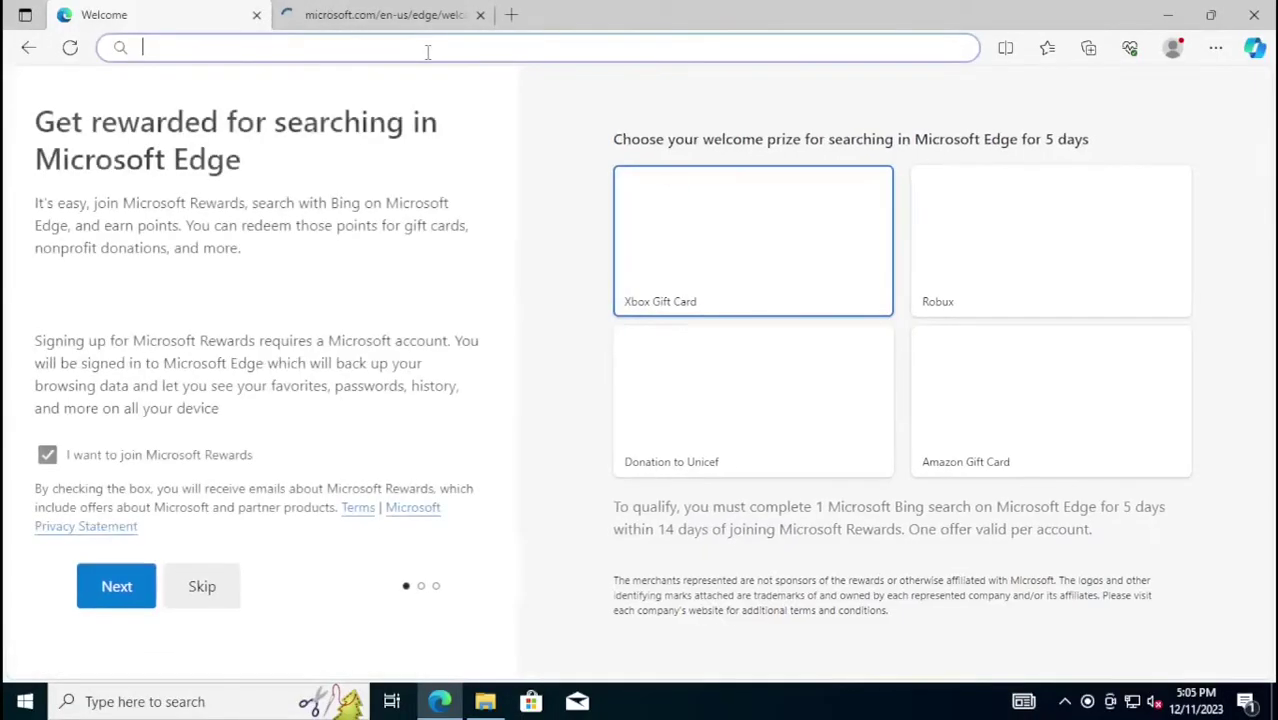
type("www.google.com")
key("Return")
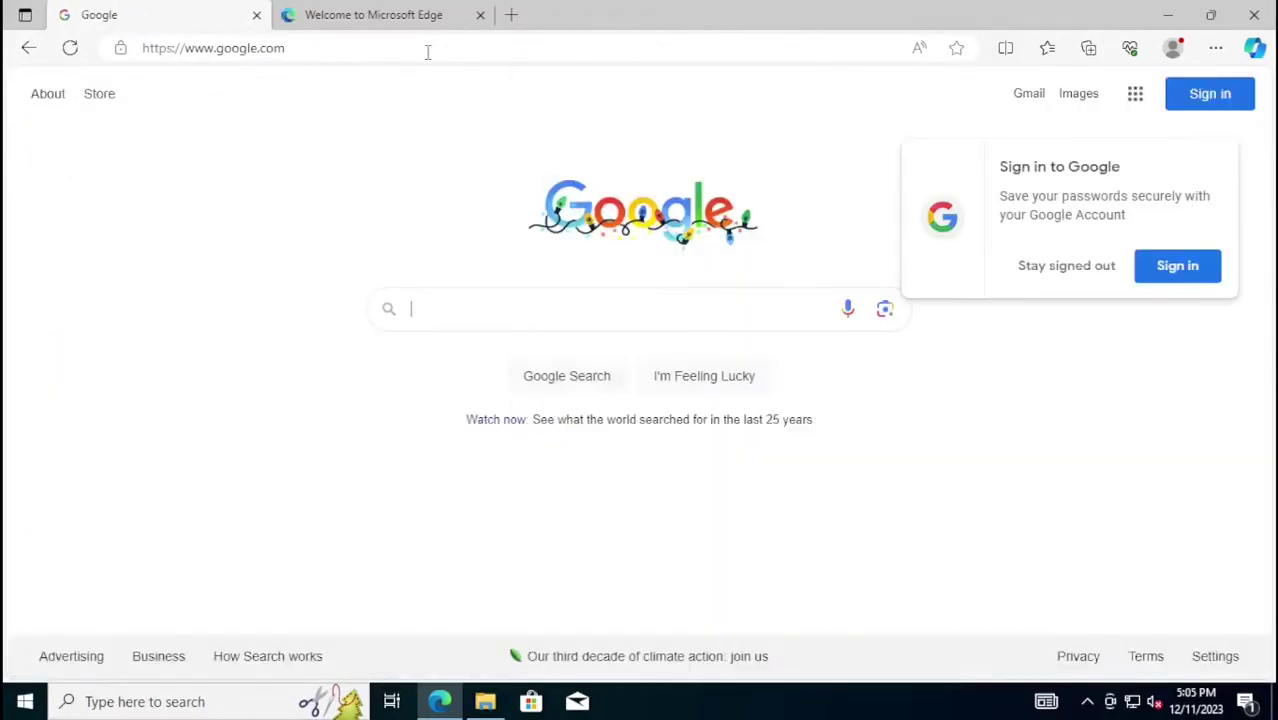
Run devmgmt.msc to review the virtual machine's devices in Device Manager, then close it.
key("super+r")
type("devmgmt.msc")
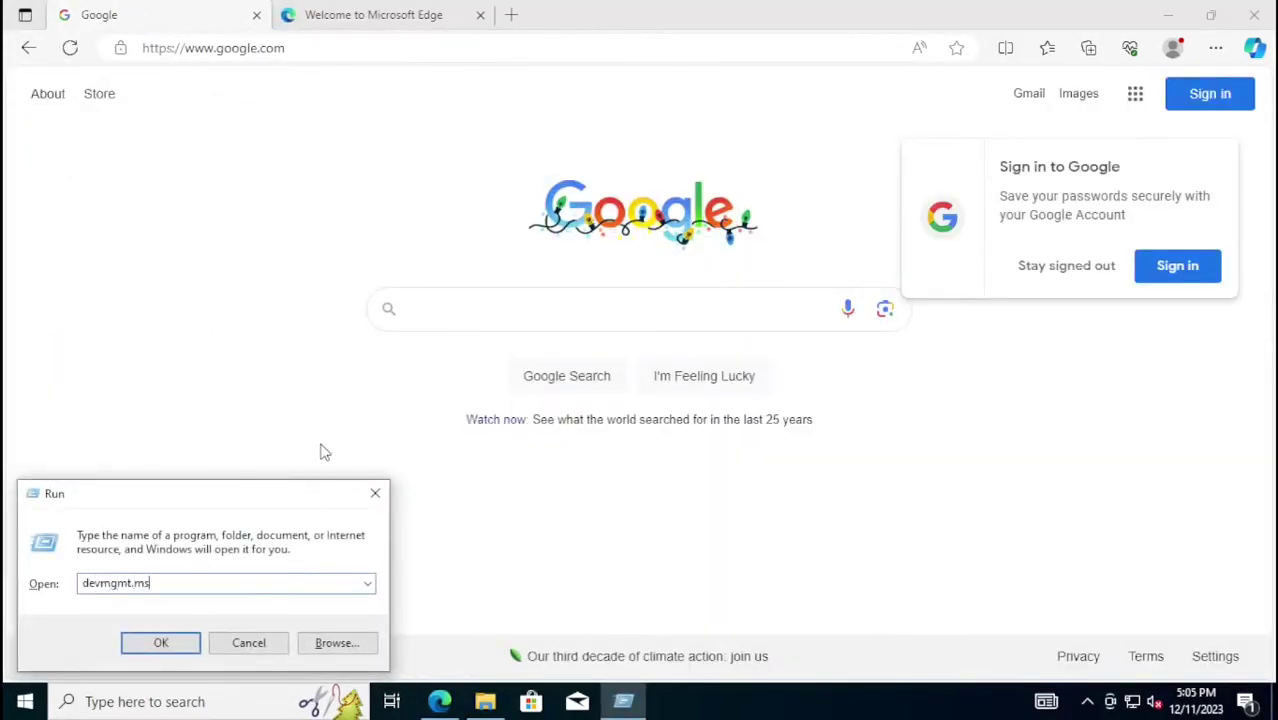
key("Return")
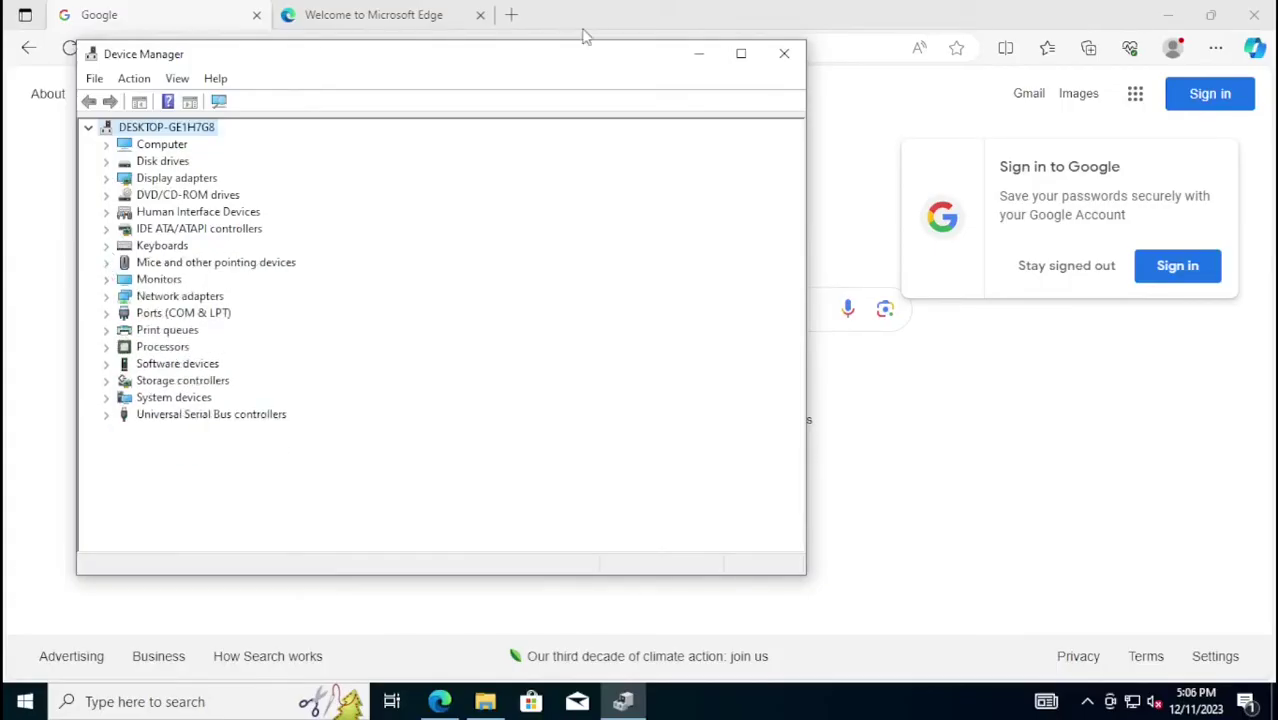
left_click(784, 53)
Search Google for quibble bootloader, open its GitHub repository, and read the README's Installation section.
left_click(721, 308)
type("quibble bootloader")
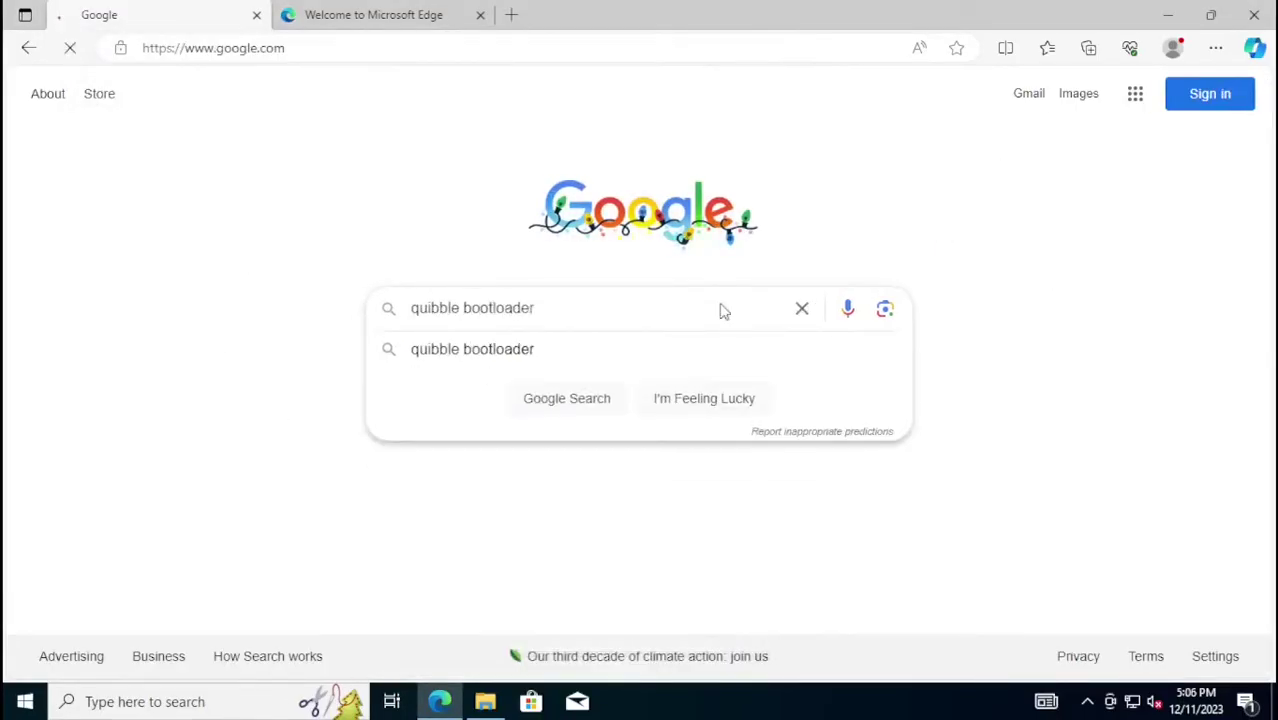
key("Return")
left_click(477, 301)
scroll(955, 375, "down", 10)
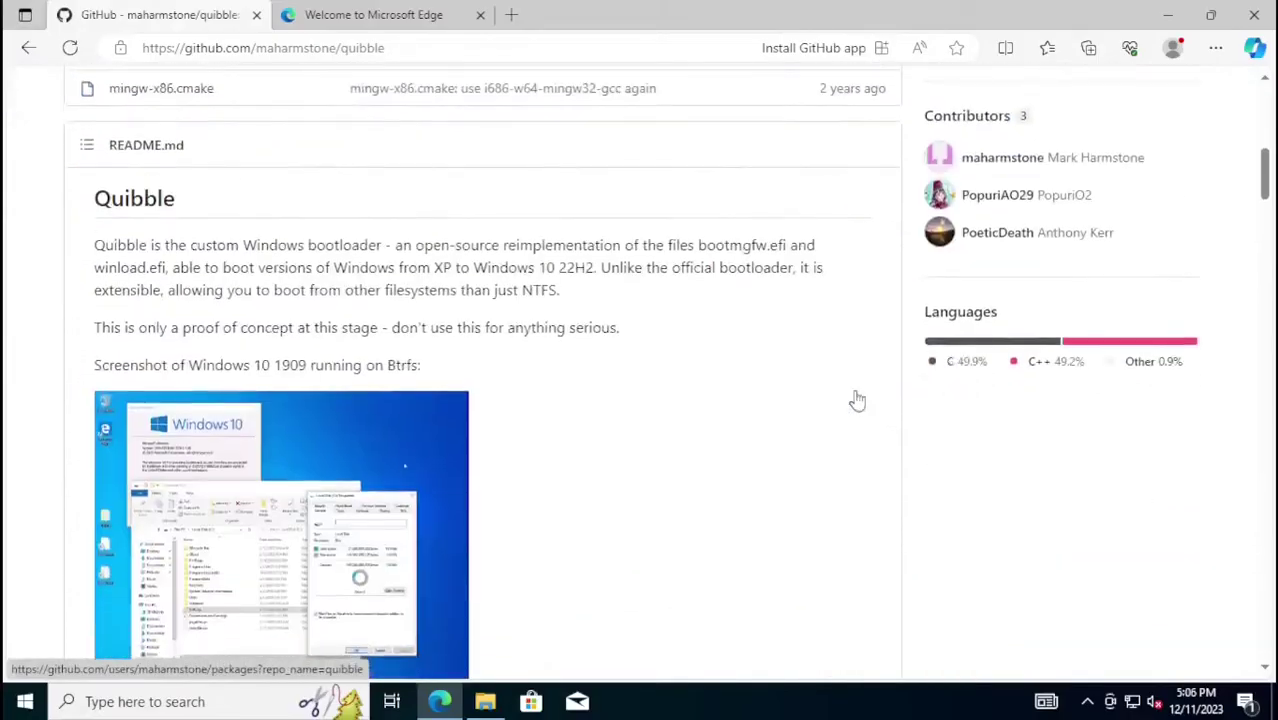
scroll(522, 490, "up", 3)
scroll(662, 329, "down", 5)
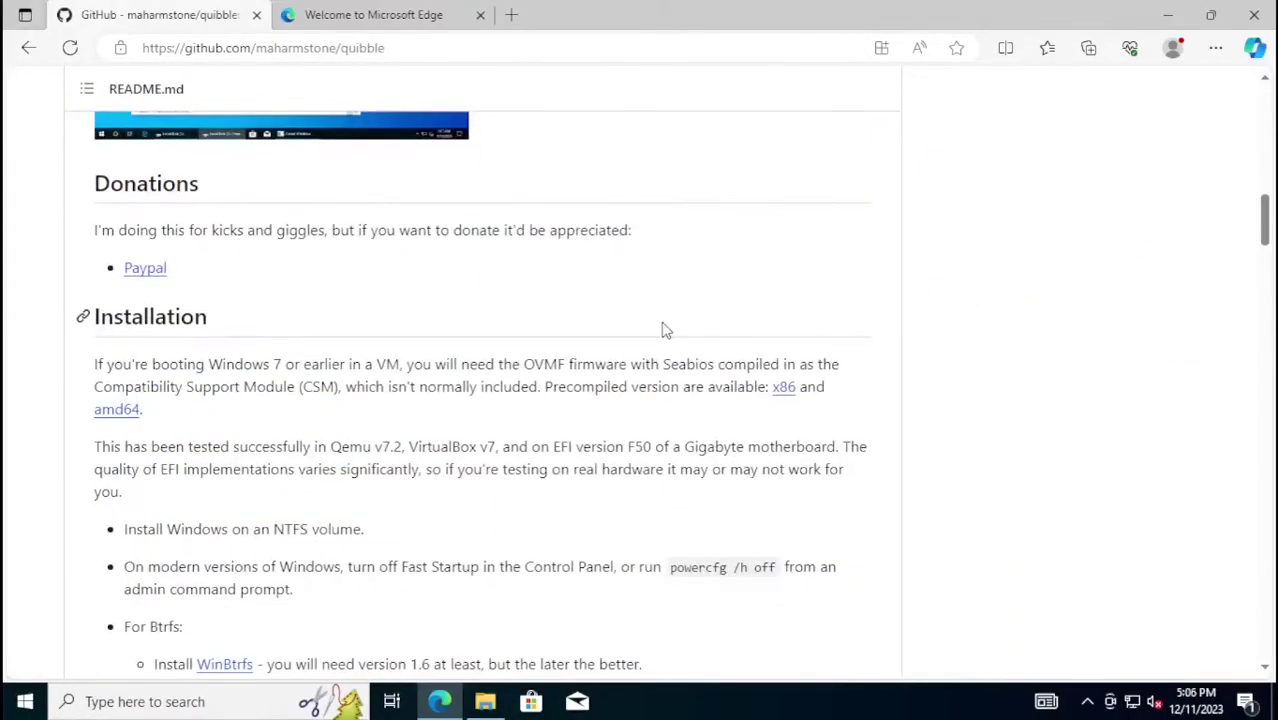
scroll(662, 329, "down", 2)
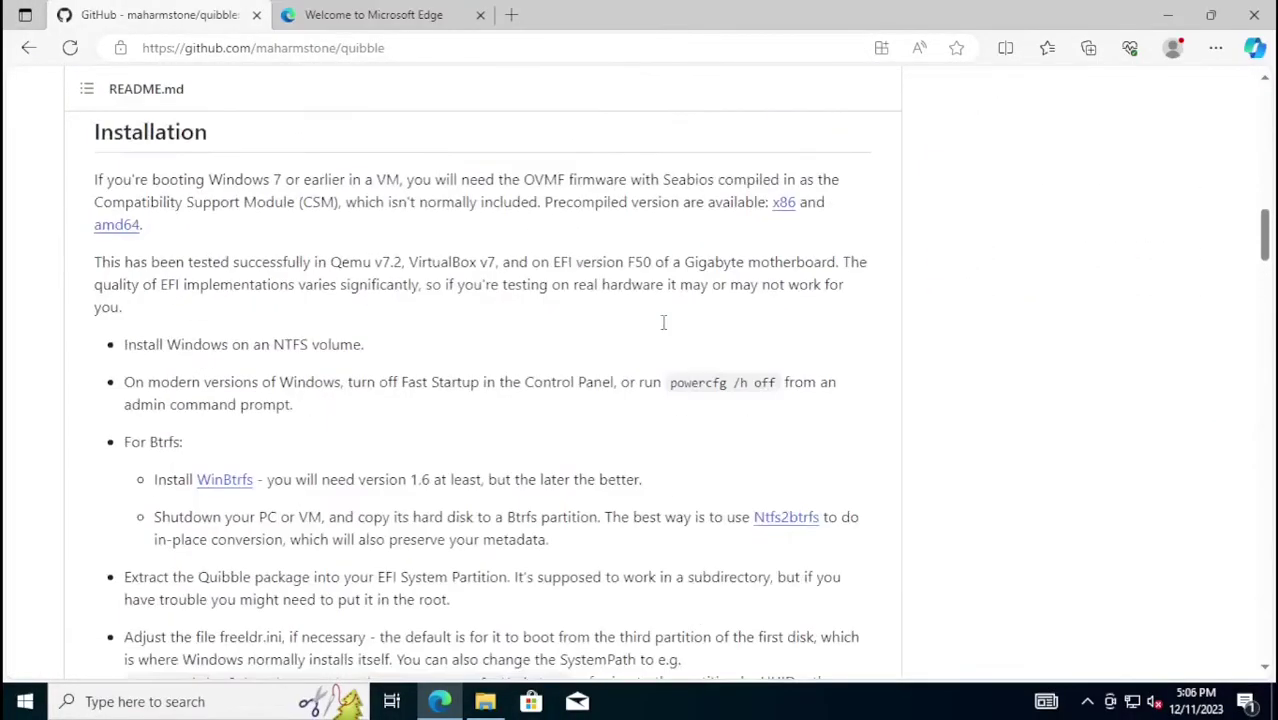
Open Command Prompt as administrator, disable Fast Startup with powercfg /h off, and exit.
key("super")
type("cmd")
left_click(484, 366)
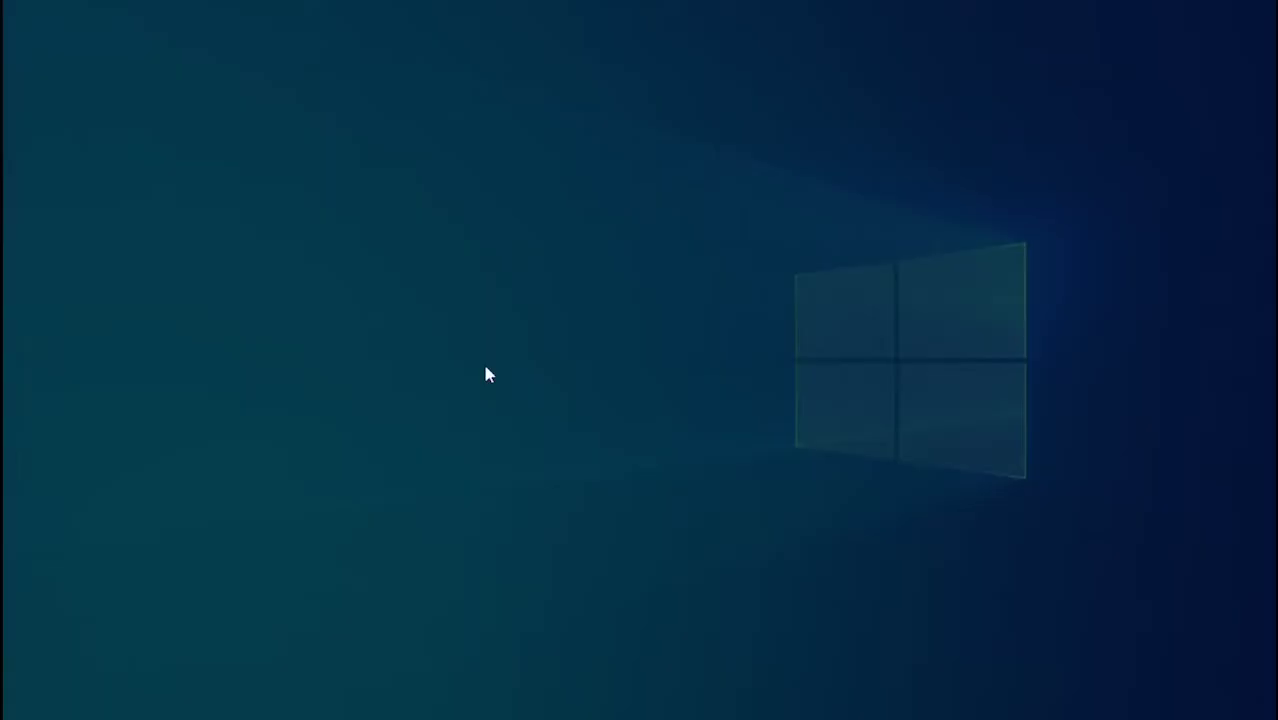
left_click(583, 468)
left_click_drag(348, 180, 795, 472)
type("powercfg /h off")
key("Return")
type("exit")
key("Return")
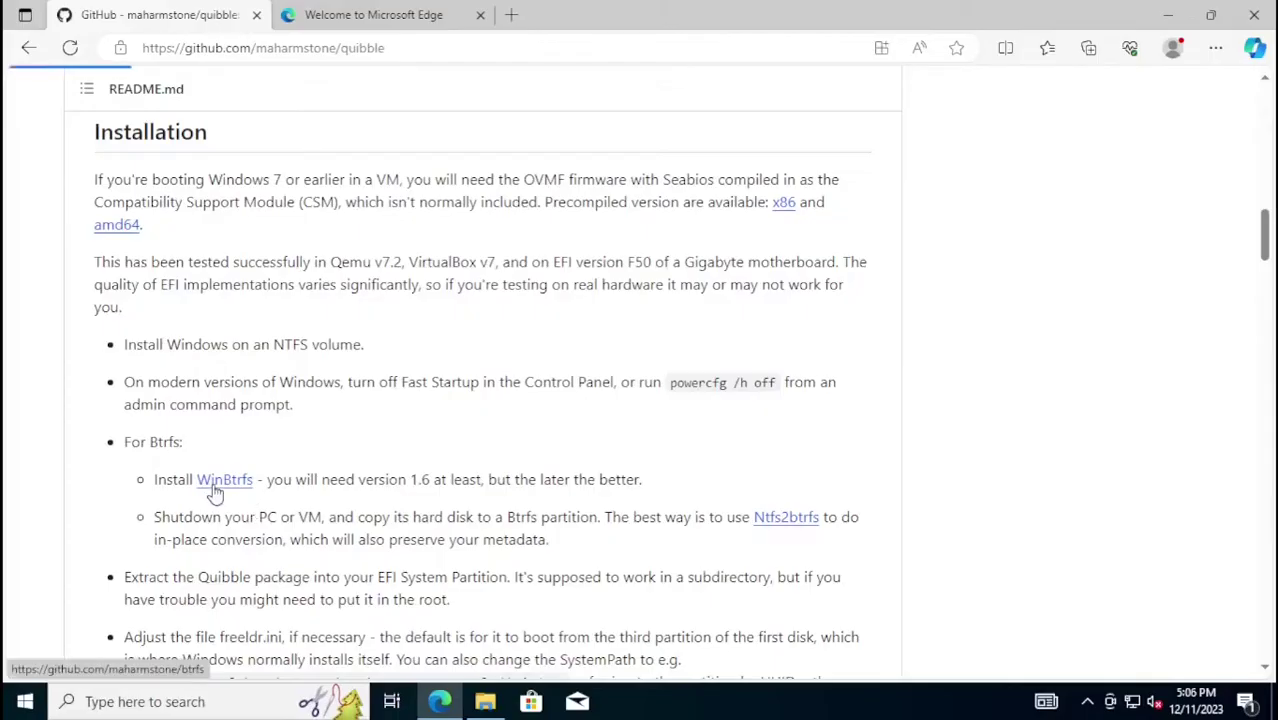
Follow the README's WinBtrfs link to the Version 1.8.2 release and download btrfs-1.8.2.zip.
left_click(212, 479)
scroll(515, 447, "down", 2)
left_click(960, 488)
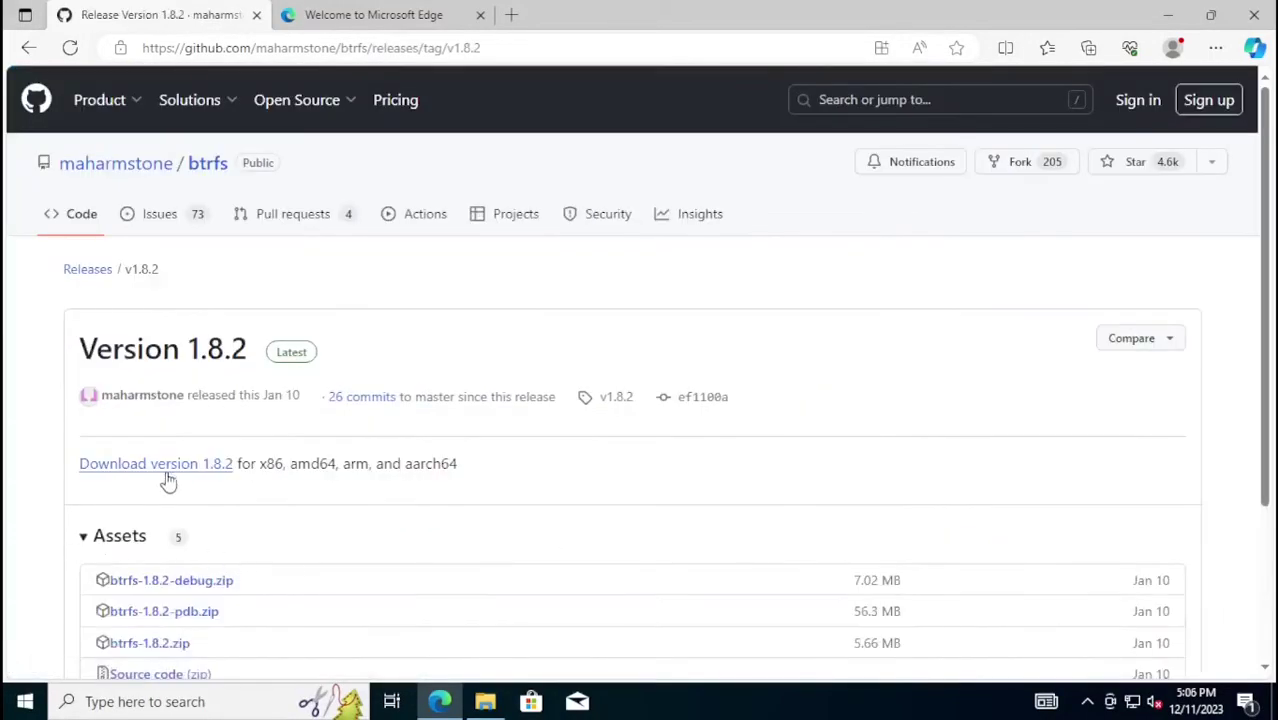
scroll(186, 400, "down", 2)
left_click(150, 423)
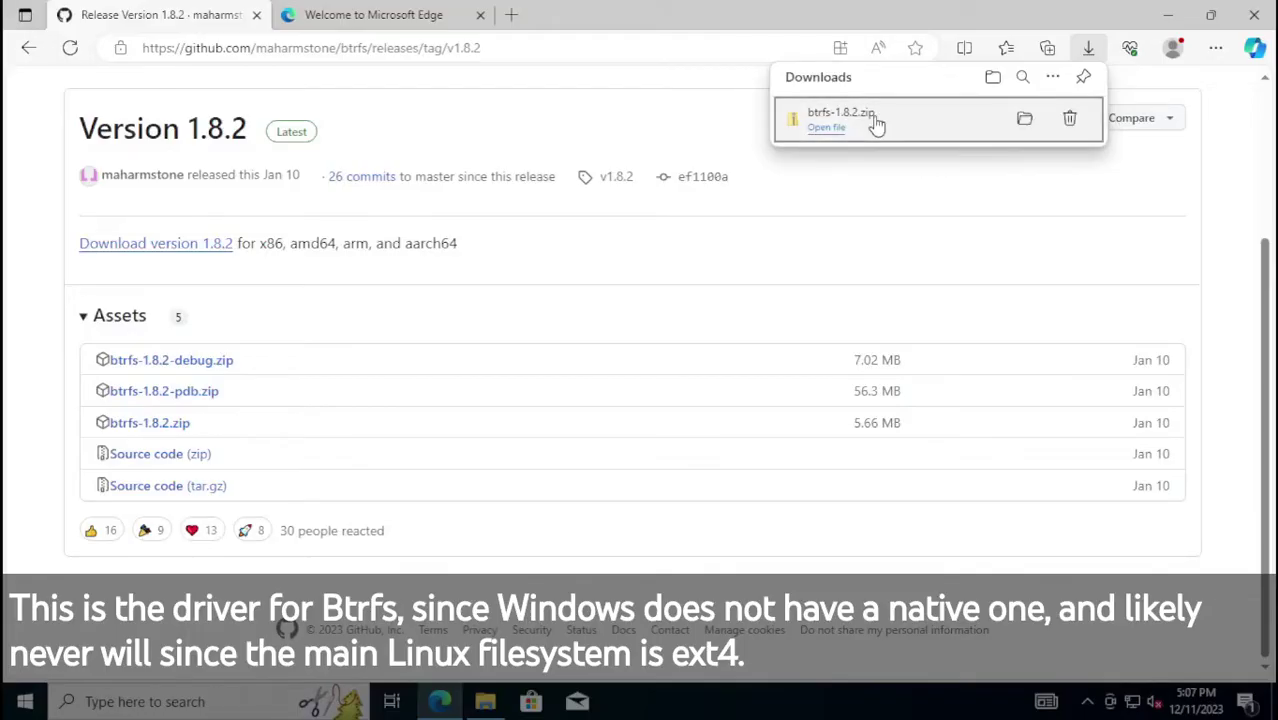
Extract btrfs-1.8.2.zip to a btrfs-1.8.2 folder in Downloads.
left_click(876, 122)
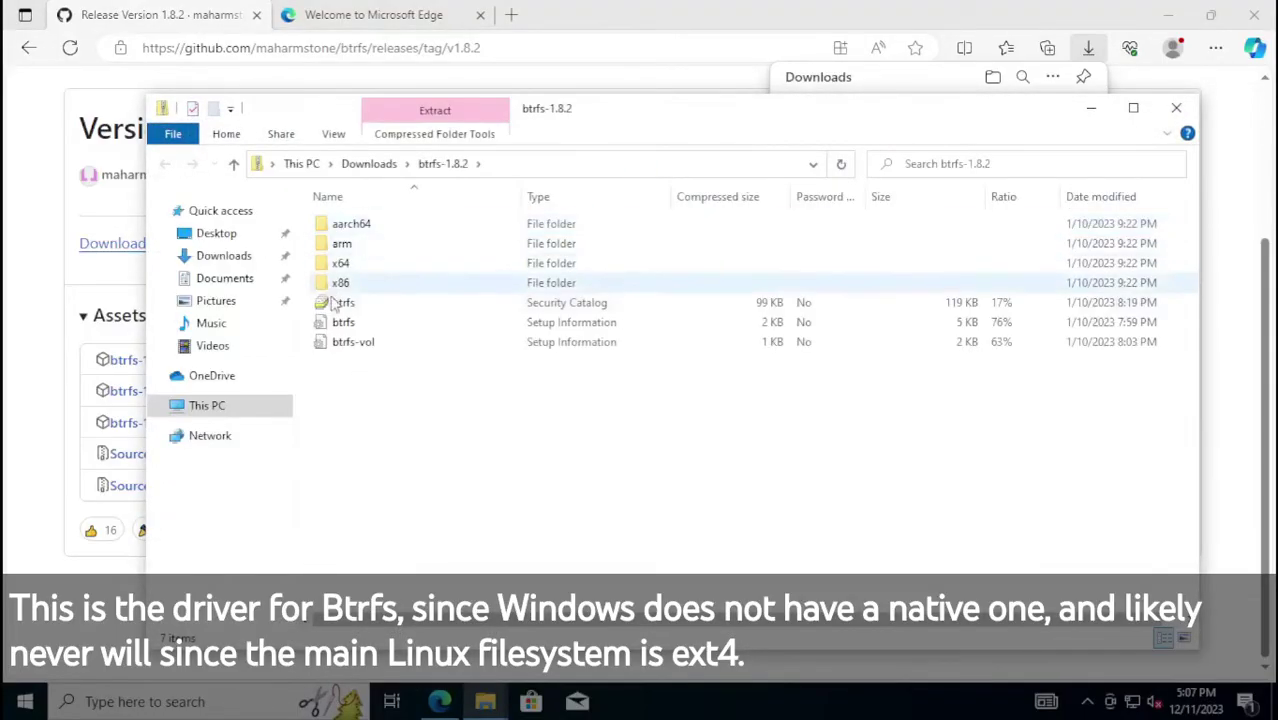
left_click(369, 163)
right_click(374, 254)
left_click(451, 318)
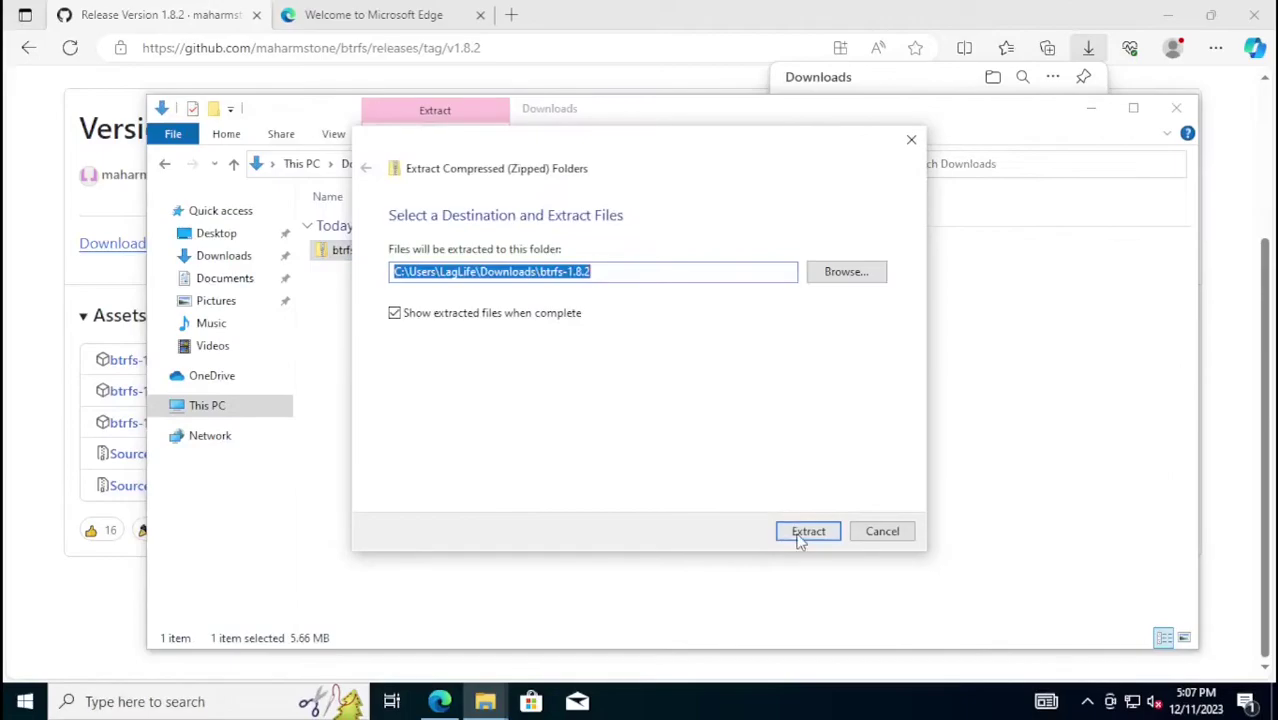
left_click(805, 533)
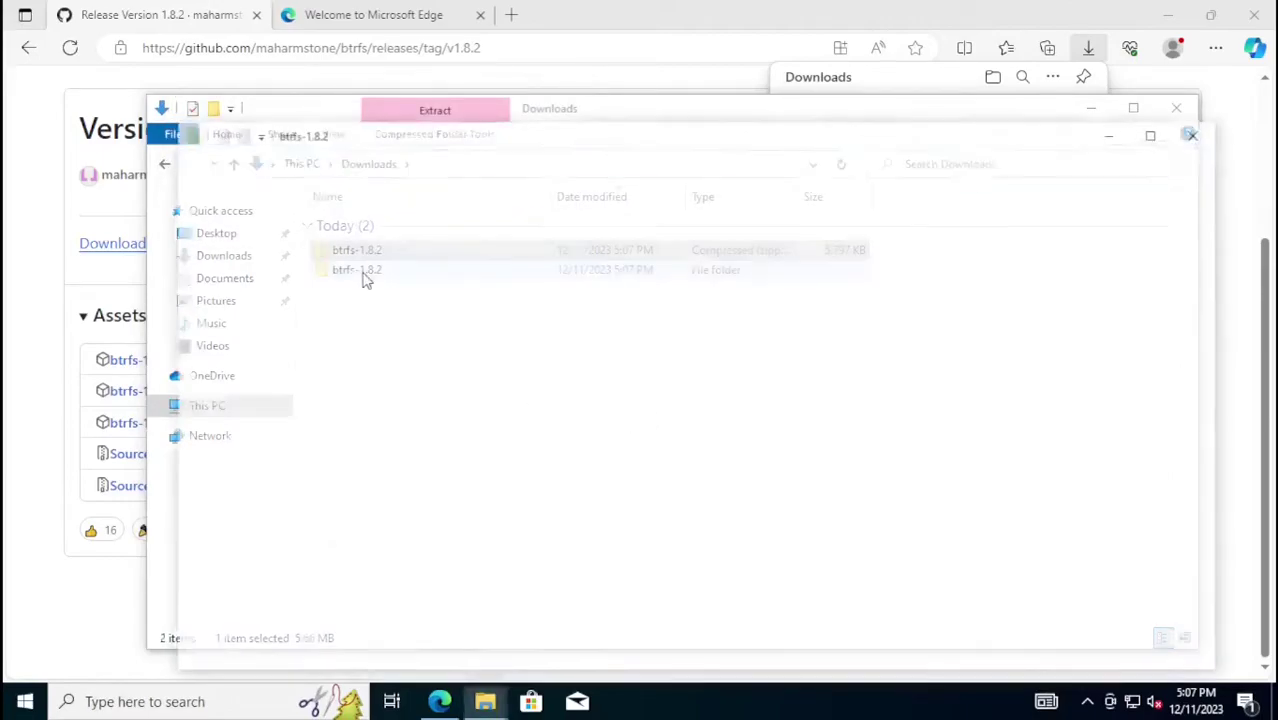
Install the driver from the btrfs Setup Information file in the extracted btrfs-1.8.2 folder, allowing it to make changes.
double_click(366, 267)
left_click(393, 188)
double_click(405, 296)
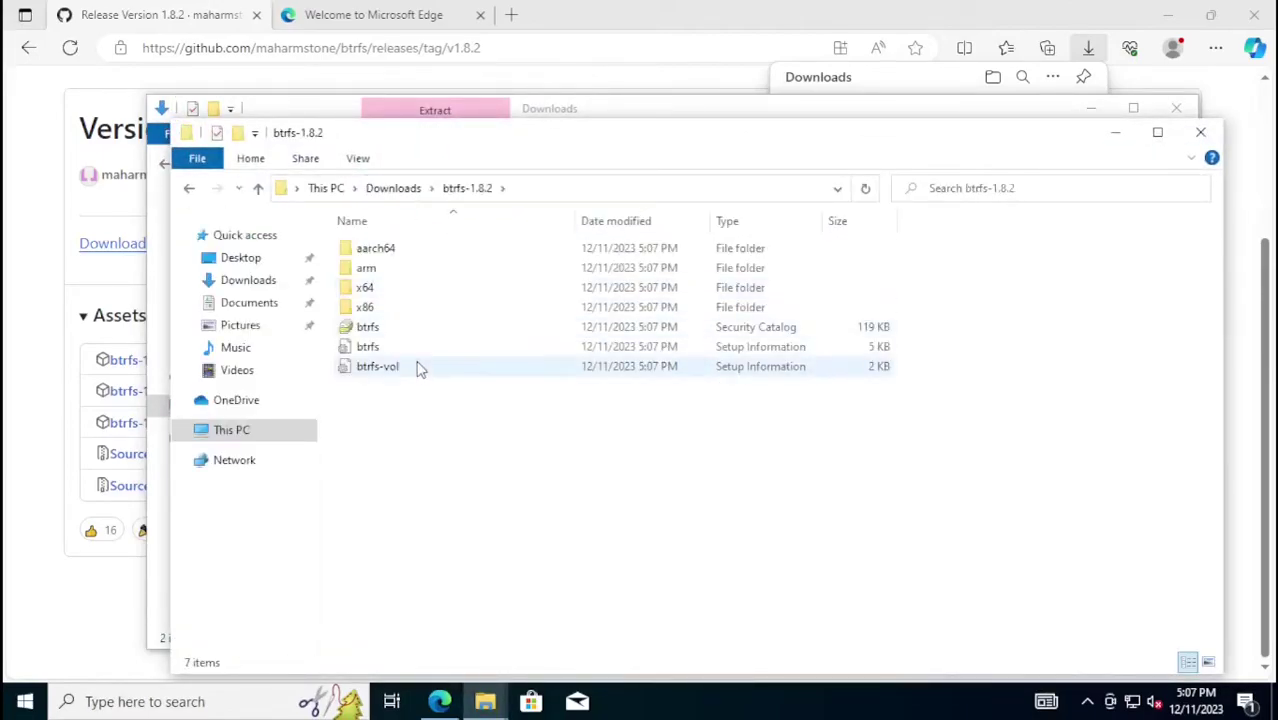
left_click(367, 346)
right_click(367, 346)
left_click(408, 391)
left_click(694, 370)
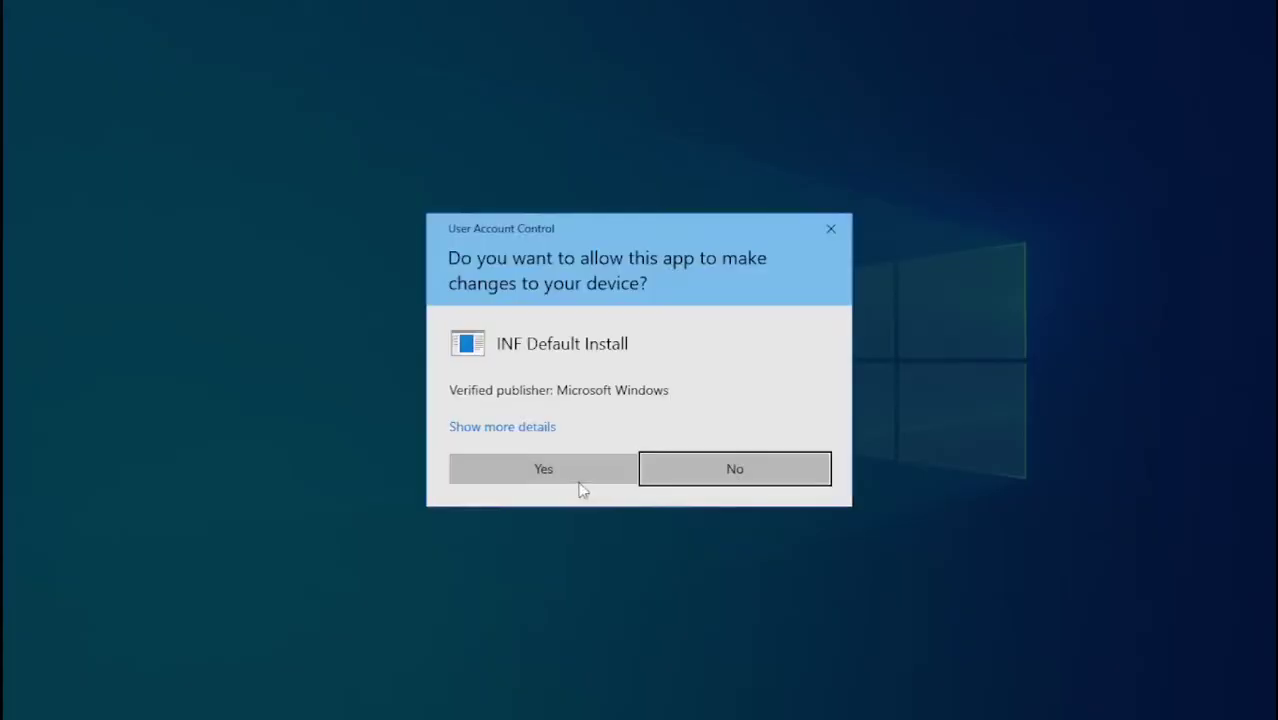
left_click(586, 482)
left_click(776, 340)
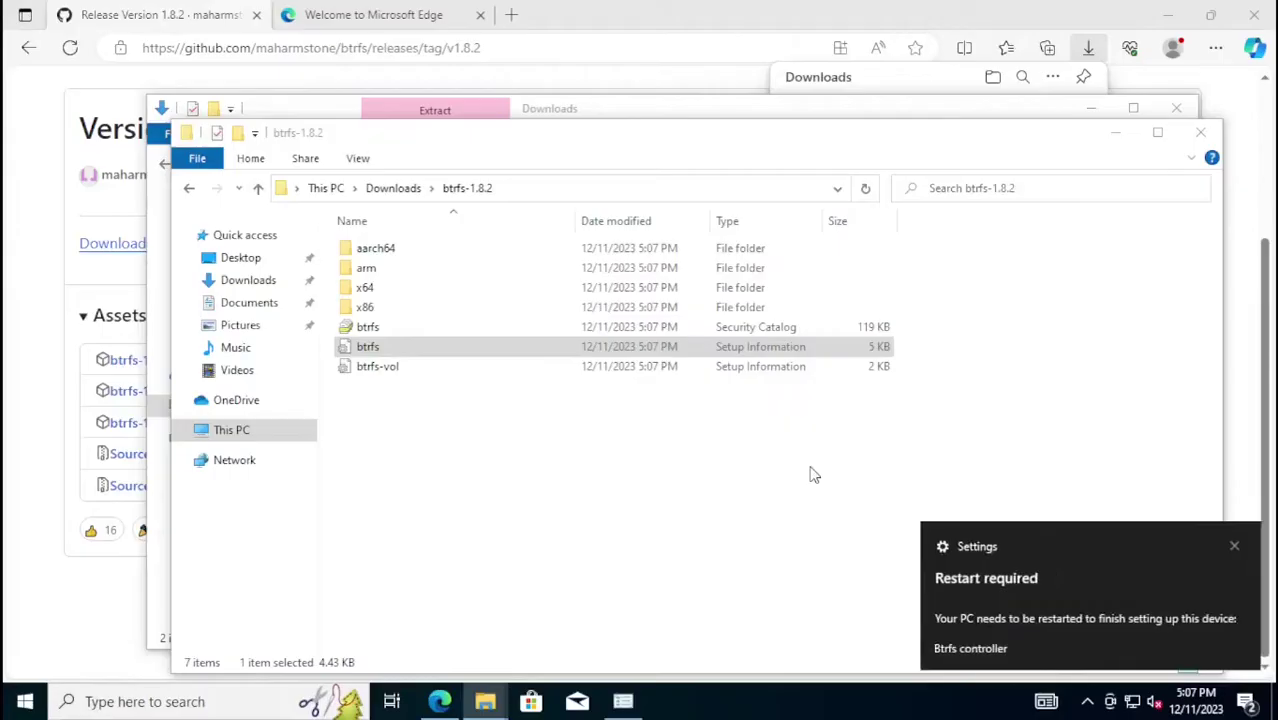
left_click(752, 366)
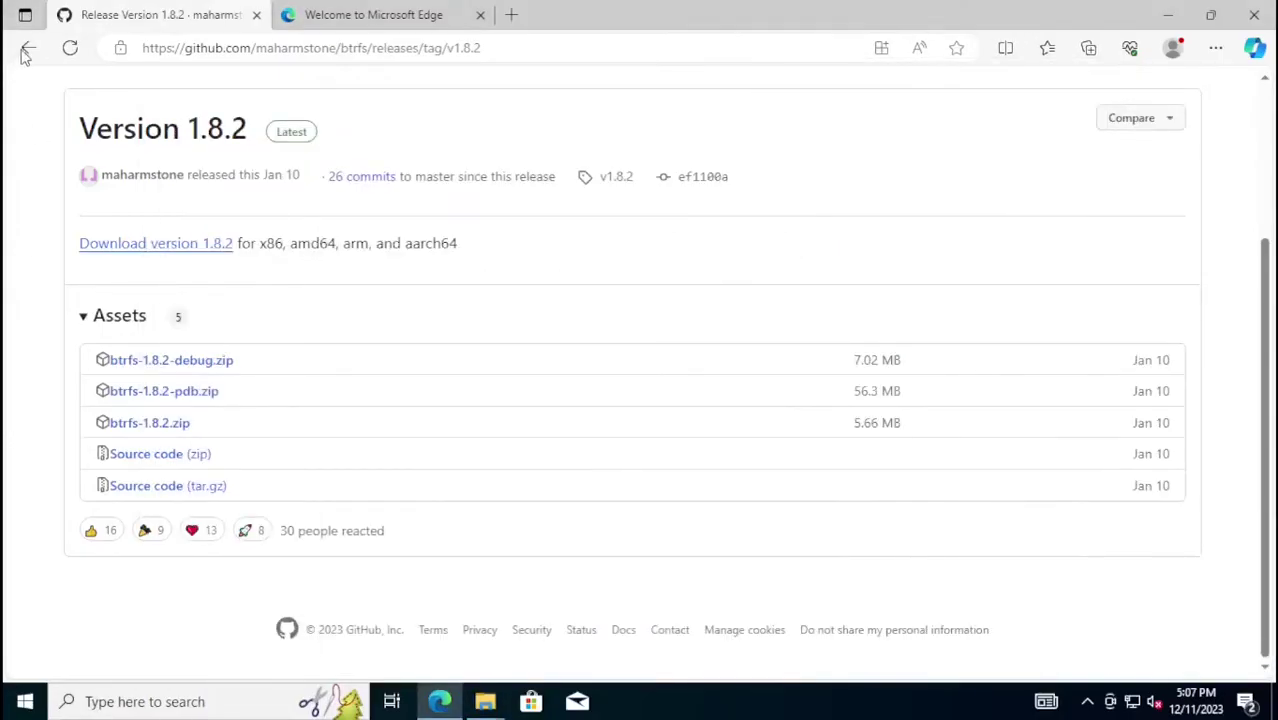
Return to the Quibble repository and download quibble-20230328.zip from its latest release.
left_click(28, 47)
left_click(28, 47)
scroll(779, 362, "up", 10)
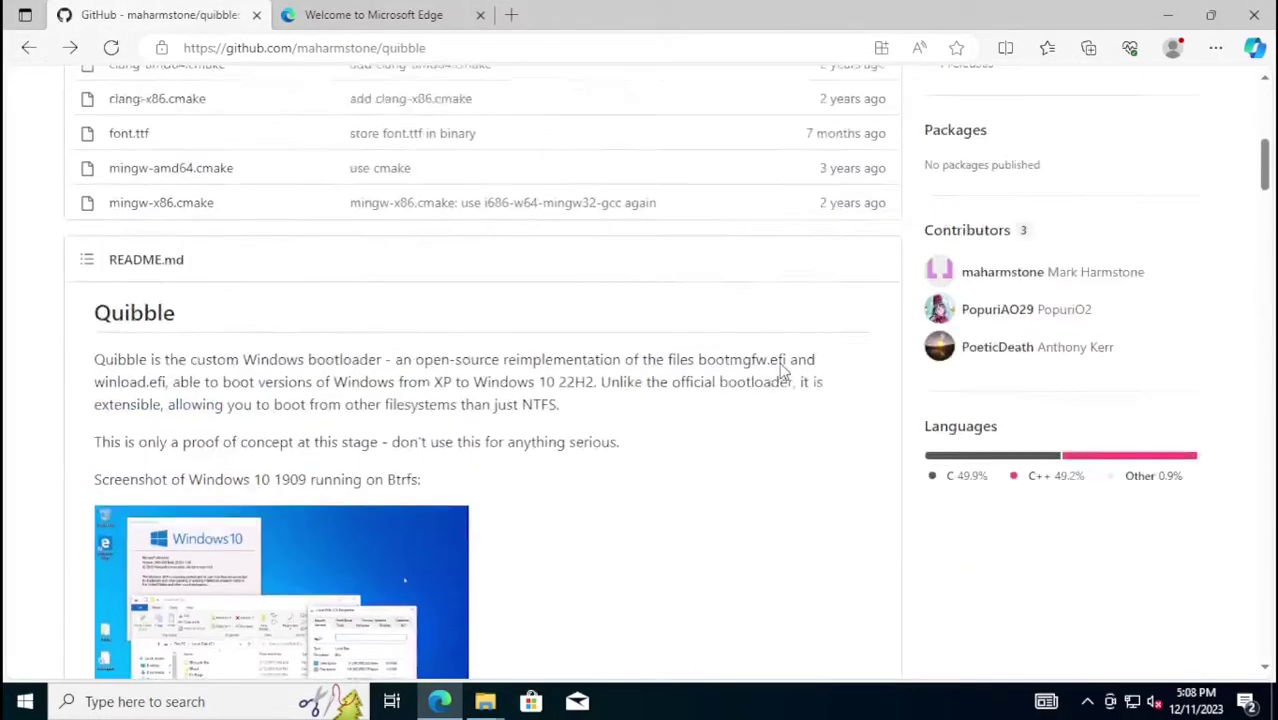
left_click(962, 82)
left_click(200, 568)
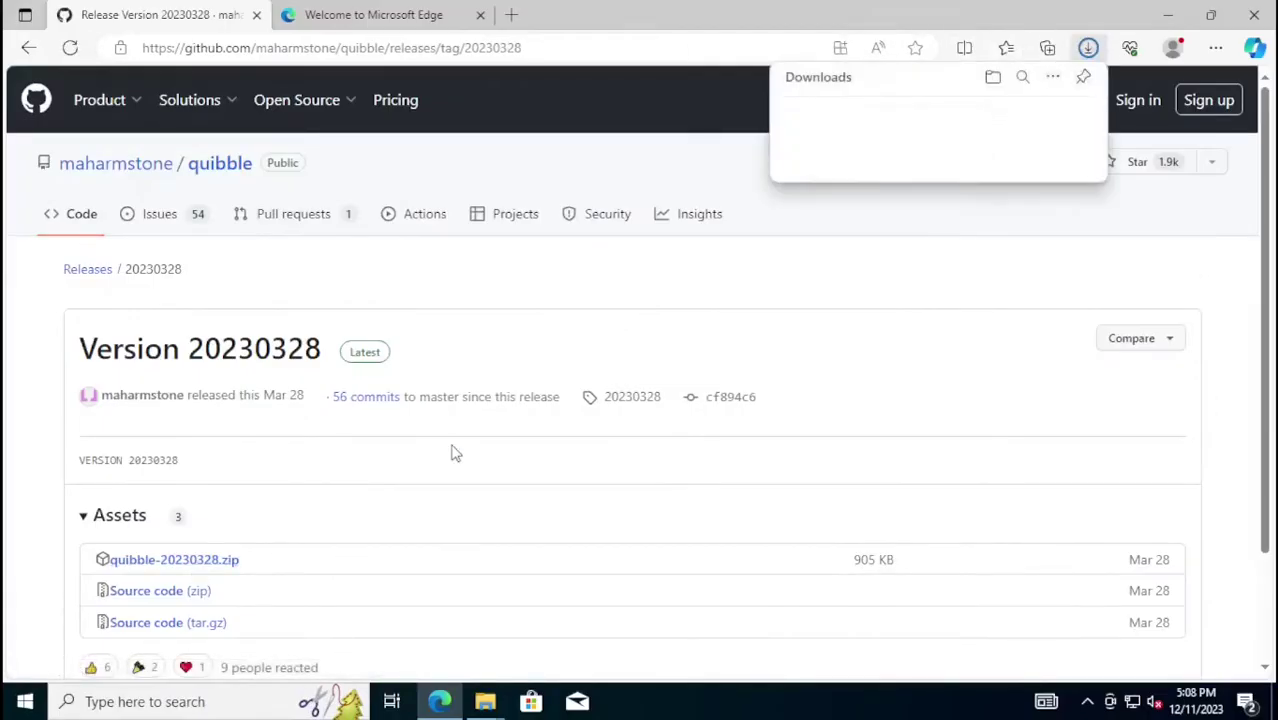
Extract quibble-20230328.zip to a quibble-20230328 folder in Downloads.
left_click(822, 128)
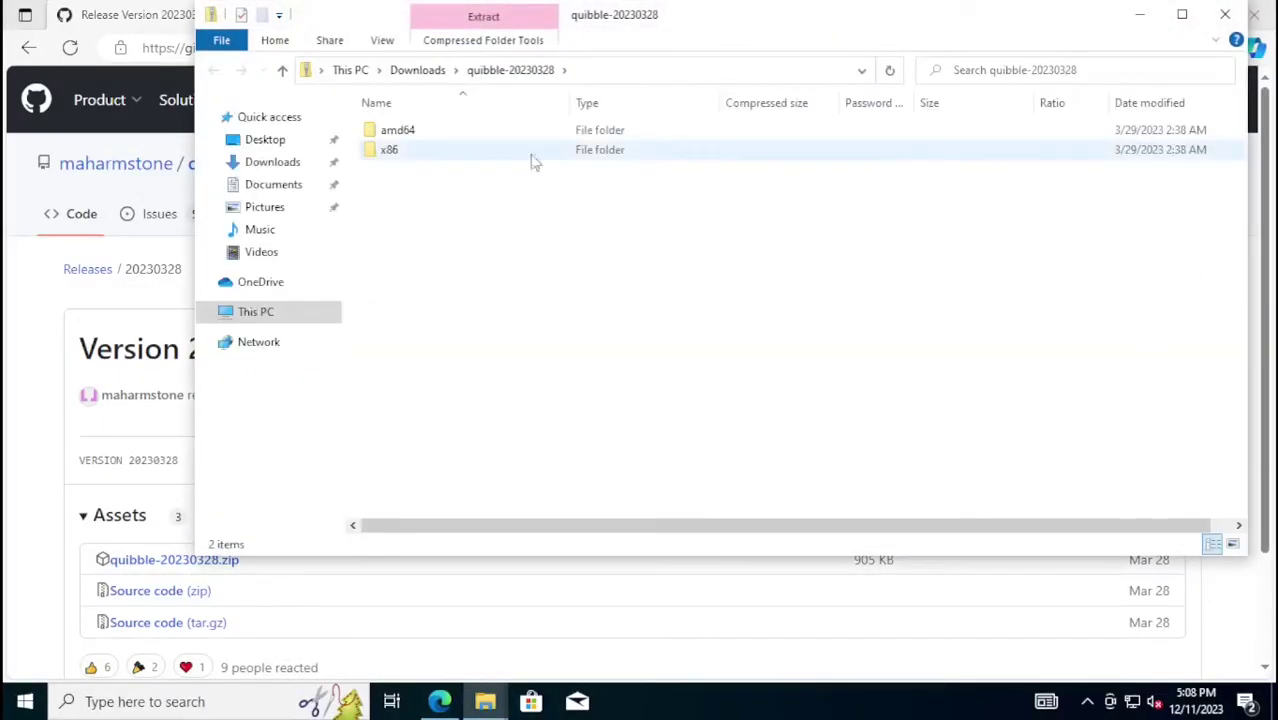
left_click(417, 70)
right_click(420, 154)
left_click(540, 255)
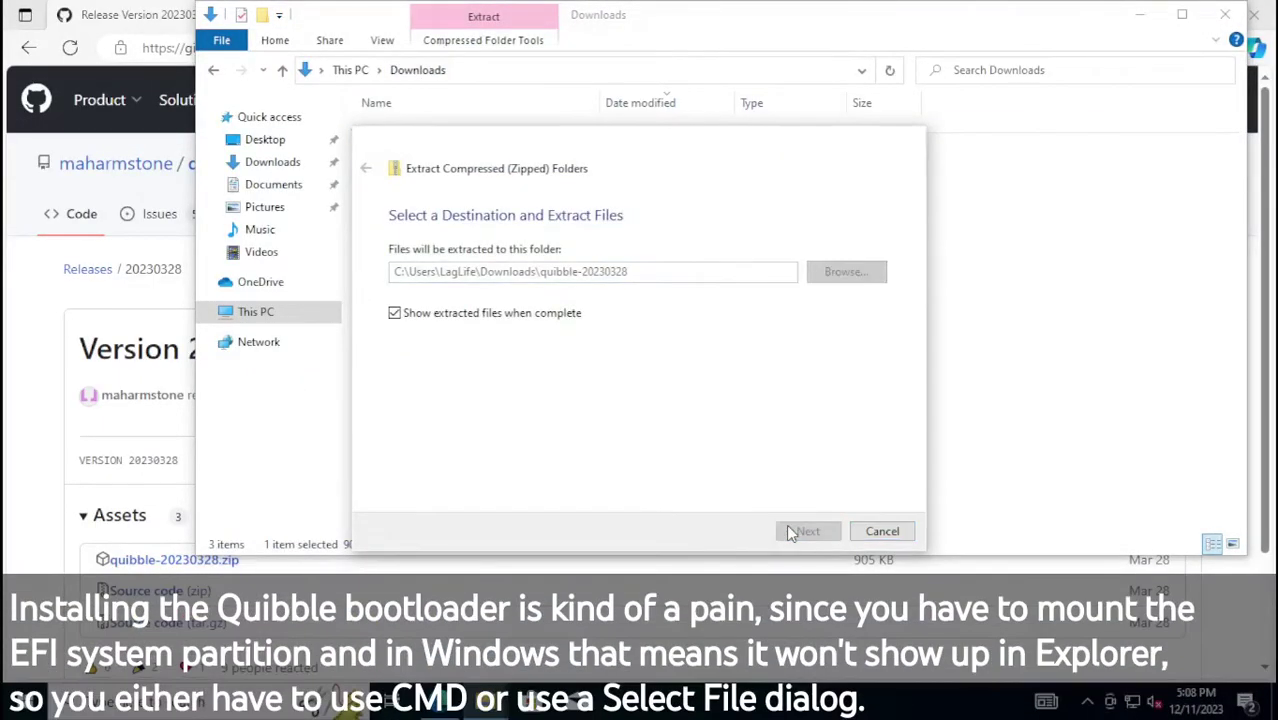
left_click(790, 531)
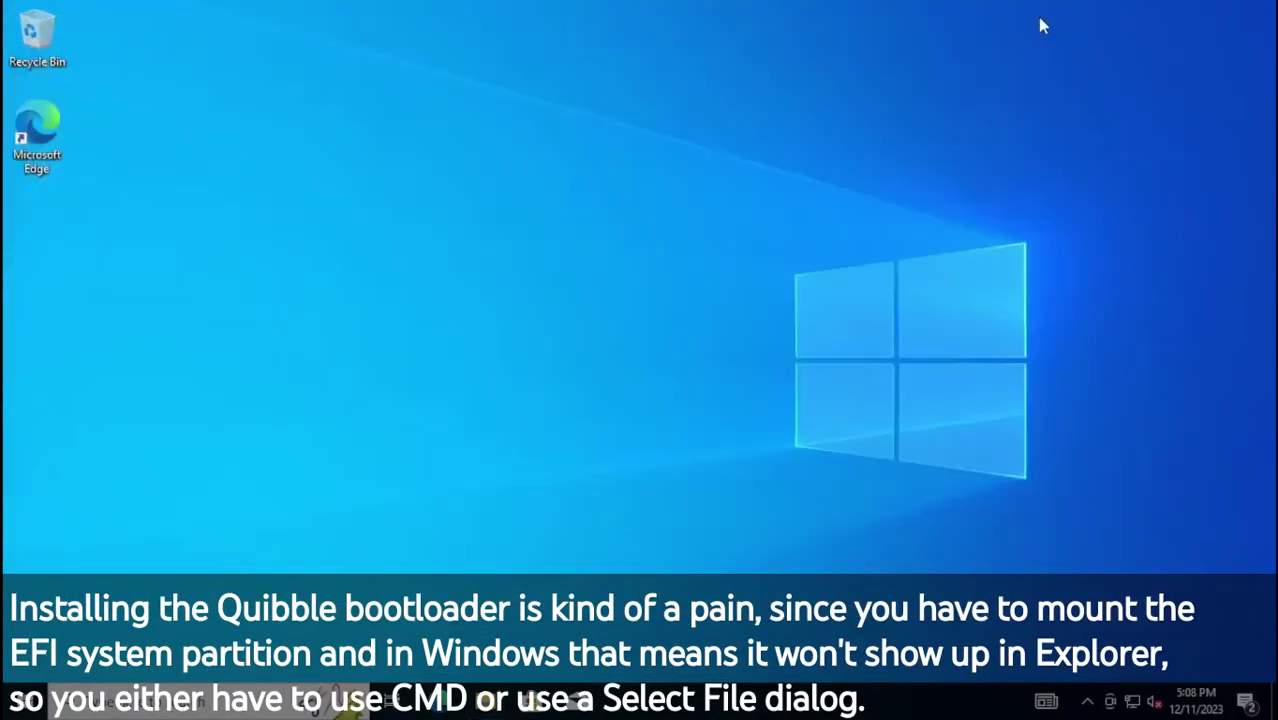
Restart Windows to finish setting up the Btrfs controller.
left_click(25, 701)
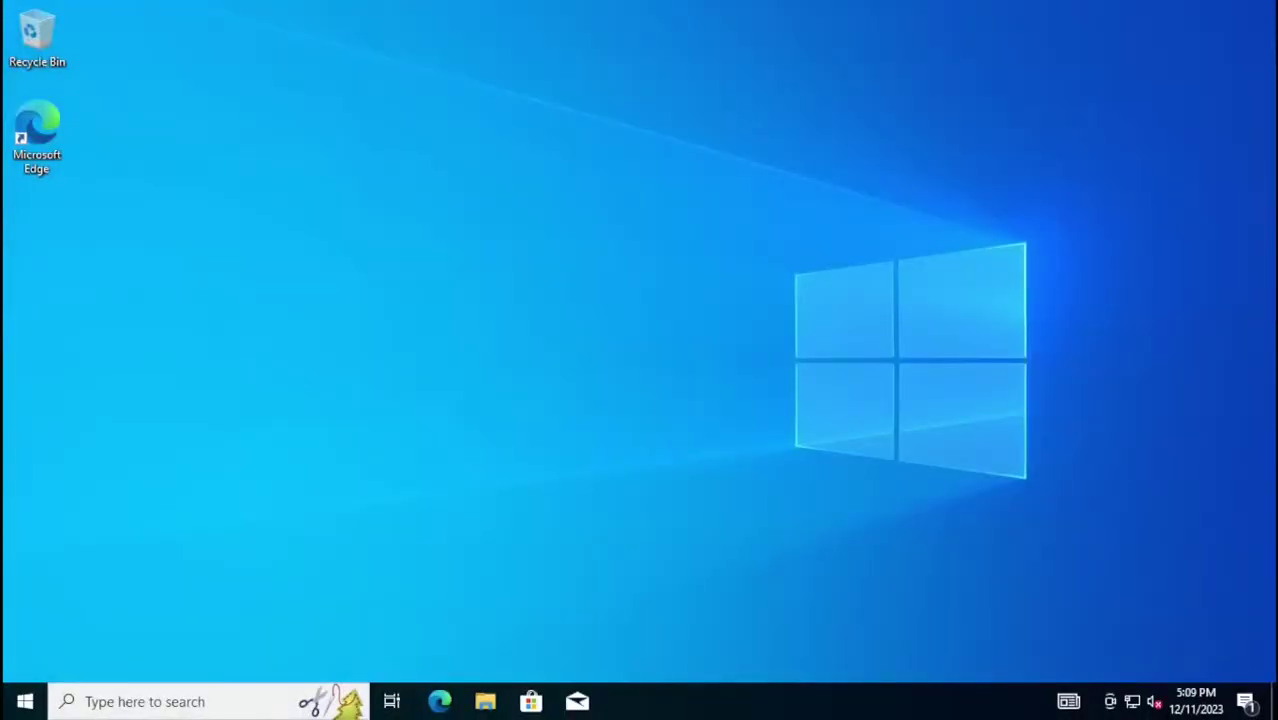
Open the Downloads folder in File Explorer.
left_click(25, 701)
left_click(681, 502)
left_click(494, 702)
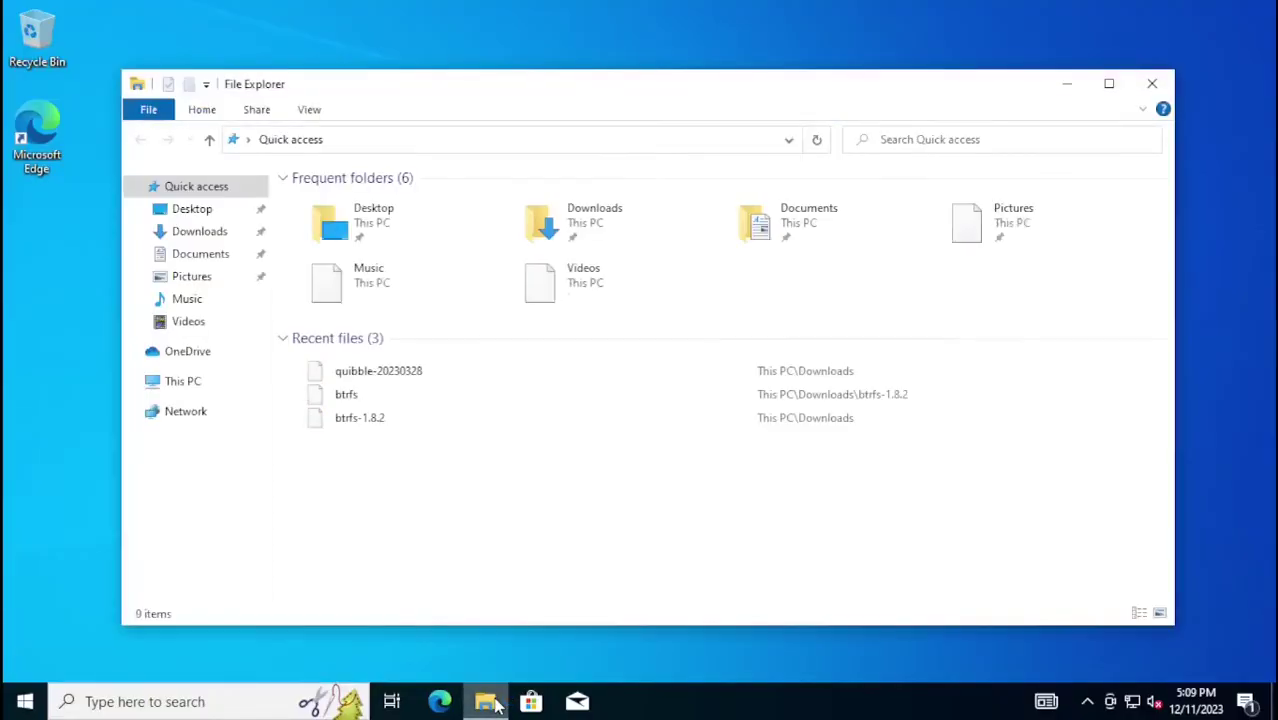
left_click(200, 231)
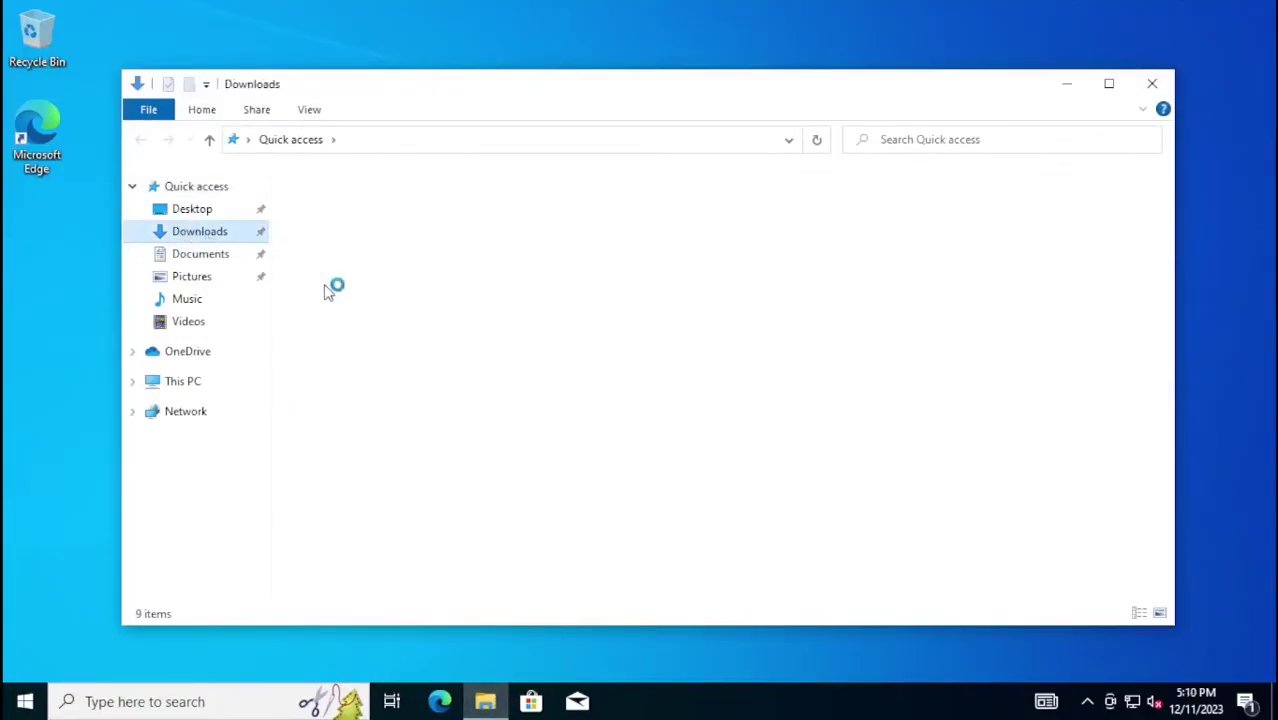
Open Command Prompt as administrator and run mountvol without options to view its usage and the available volumes.
key("super")
type("cmd")
left_click(445, 364)
left_click(545, 469)
type("moun")
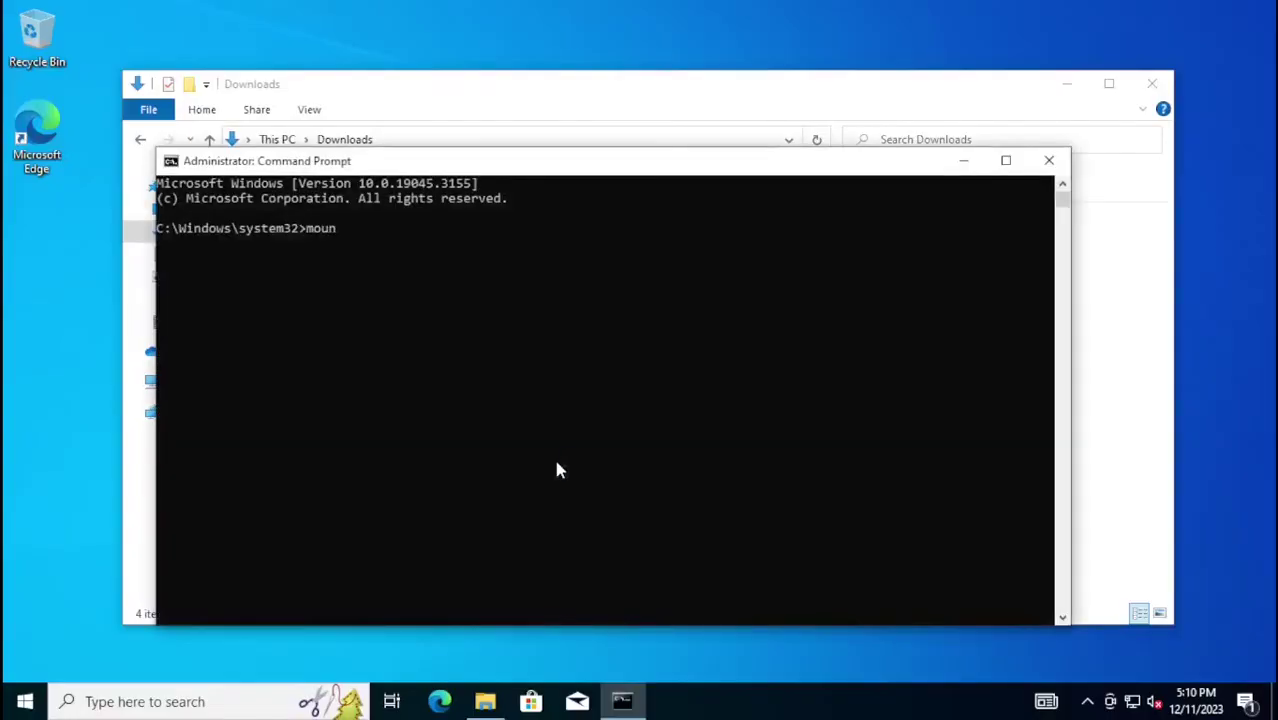
type("tvol")
key("Return")
Mount the EFI System Partition as F: with mountvol, switch to that drive and list its contents.
key("Up")
type("/S")
key("Return")
type("F:")
key("Return")
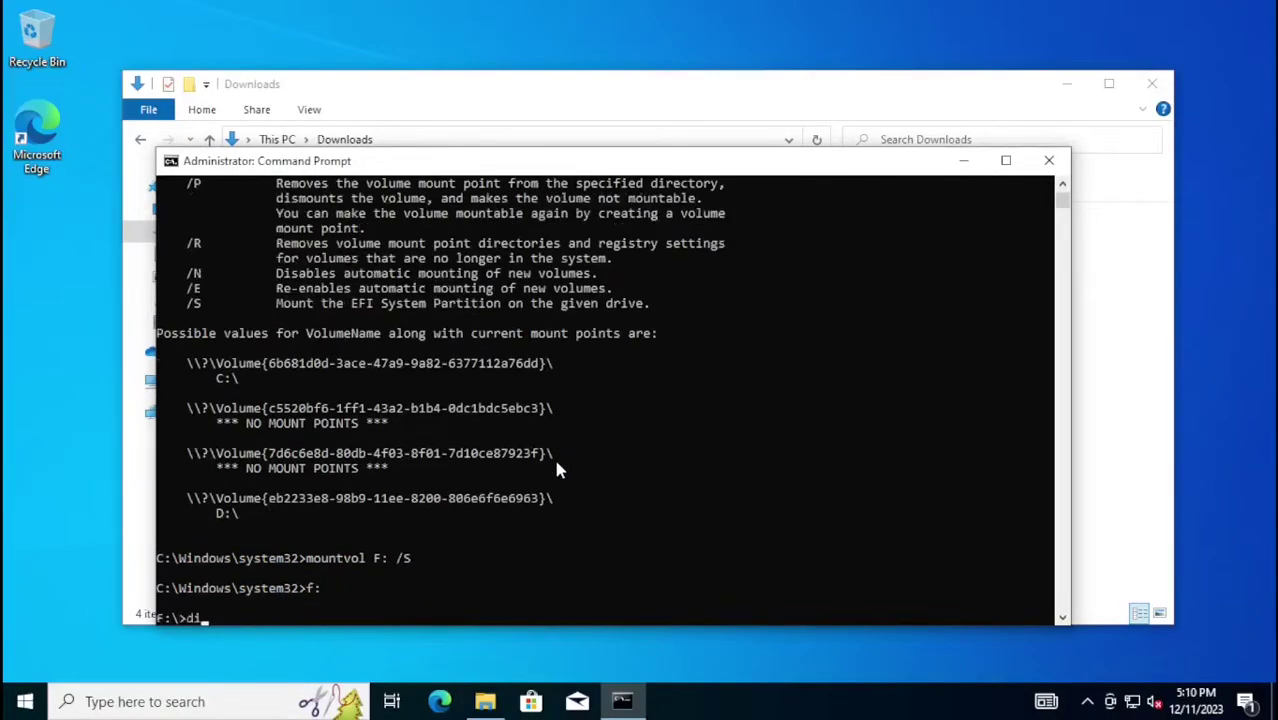
type("dir")
key("Return")
Launch Notepad from the elevated prompt and make its Open dialog show all files.
type("notepad")
key("Return")
left_click(74, 87)
left_click(120, 148)
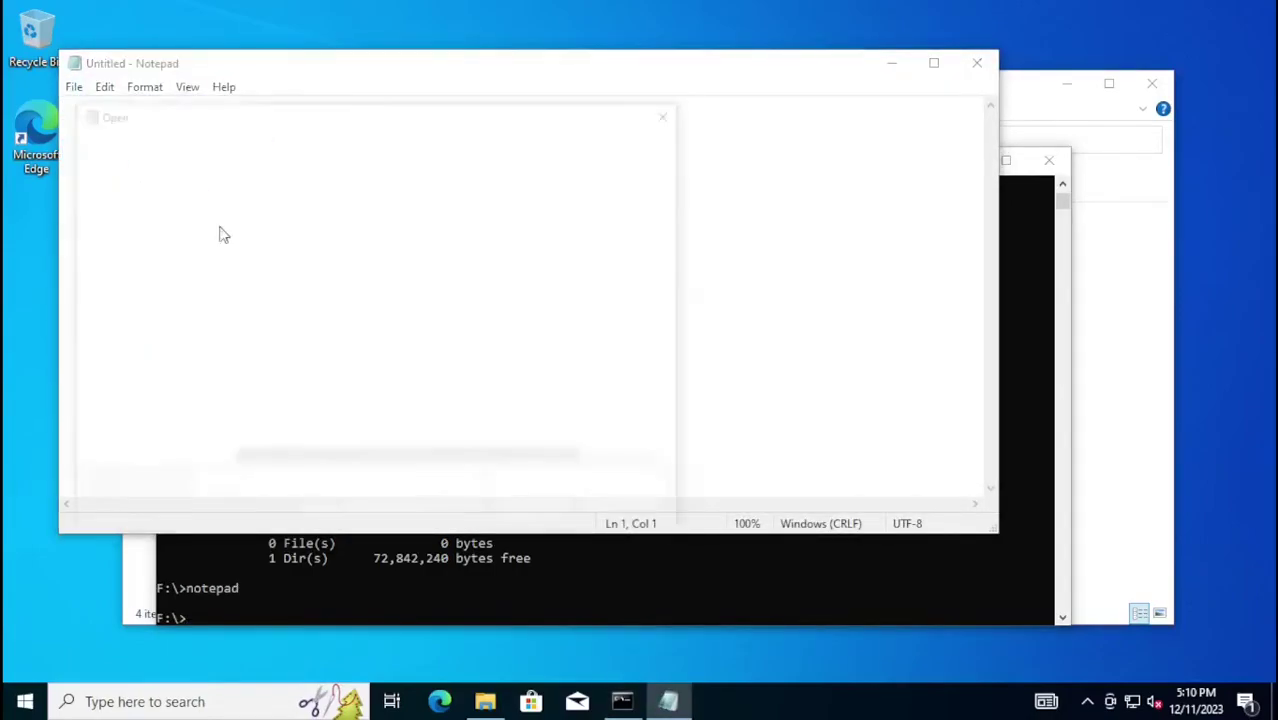
left_click(583, 487)
left_click(560, 520)
Browse through the extracted quibble-20230328 folder in Downloads and copy the folder holding the bootloader files.
left_click(143, 265)
double_click(305, 297)
double_click(268, 233)
left_click(274, 143)
right_click(292, 232)
Paste the copied bootloader folder into the EFI folder on drive F: and rename it quibble.
left_click(180, 420)
left_click(180, 418)
scroll(365, 376, "down", 3)
double_click(366, 438)
double_click(268, 233)
right_click(303, 341)
left_click(396, 316)
right_click(299, 277)
left_click(352, 612)
type("quibble")
key("Return")
Open freeldr from EFI\quibble in Notepad, examine its boot entries and system paths, and close it.
key("Return")
type("freeldr")
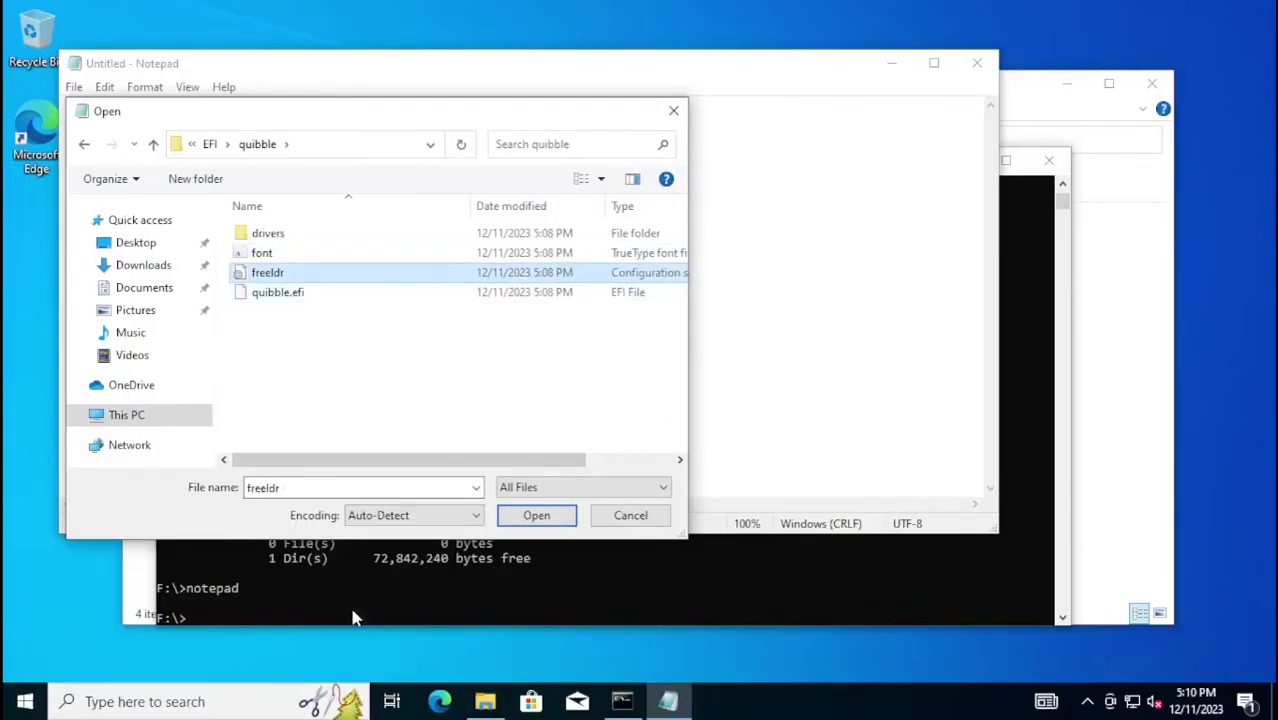
left_click(536, 515)
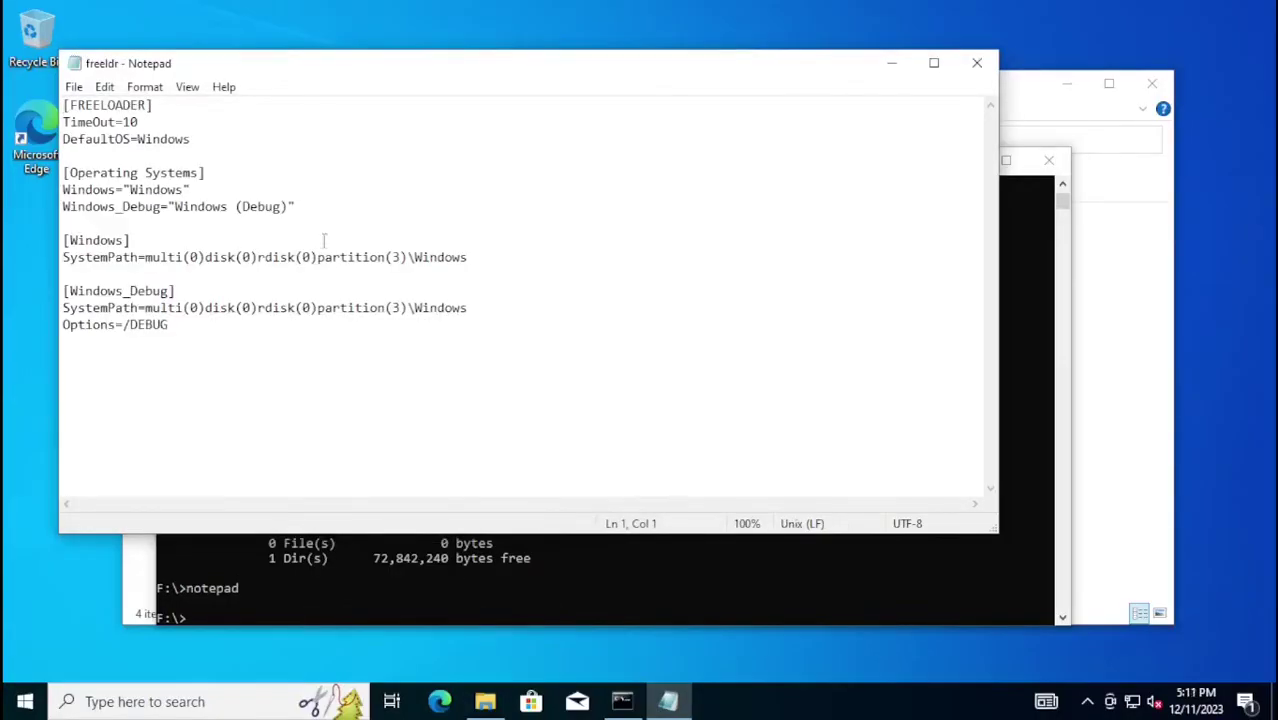
left_click(970, 70)
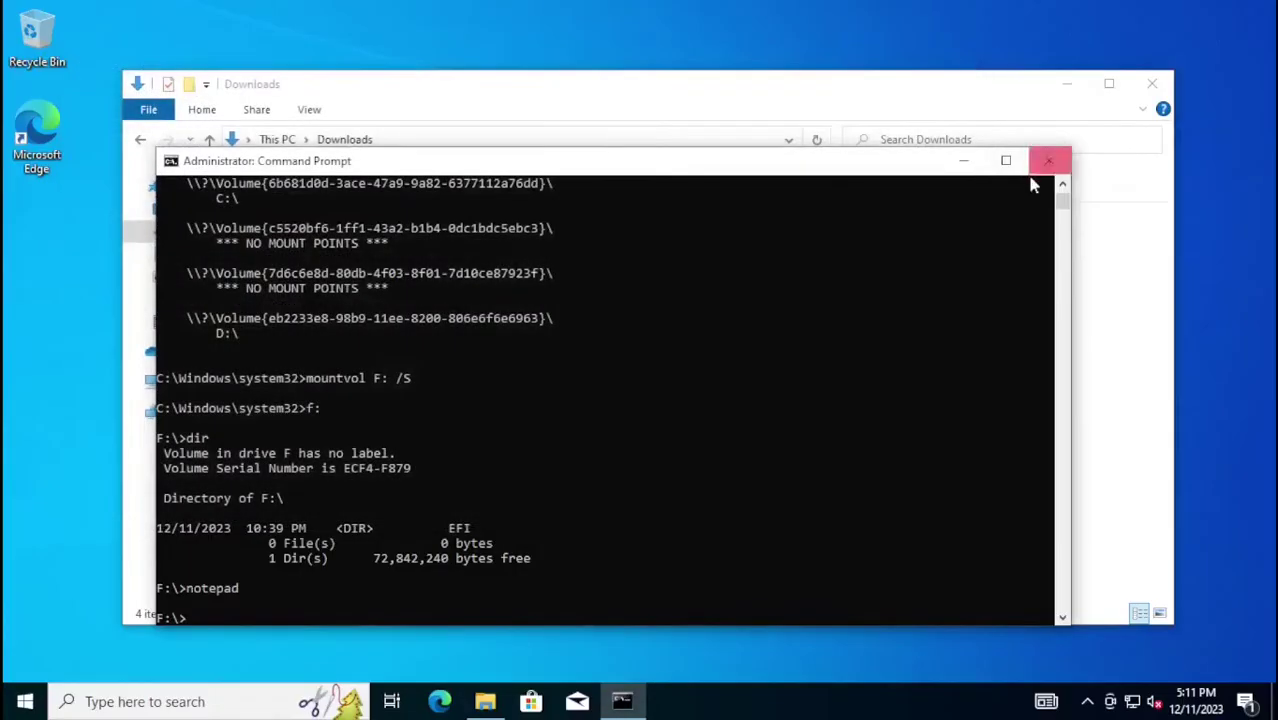
Close Command Prompt and File Explorer and restart Windows.
left_click(1049, 160)
left_click(1152, 83)
left_click(25, 701)
left_click(26, 661)
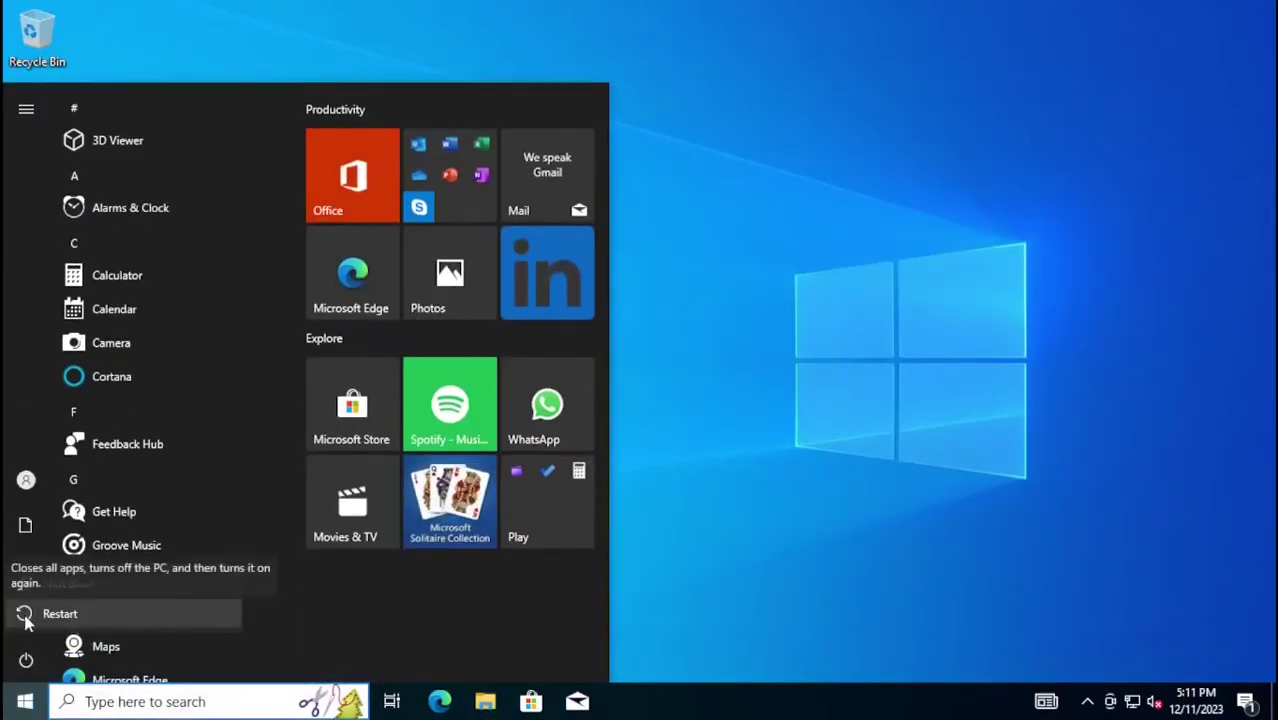
left_click(97, 612)
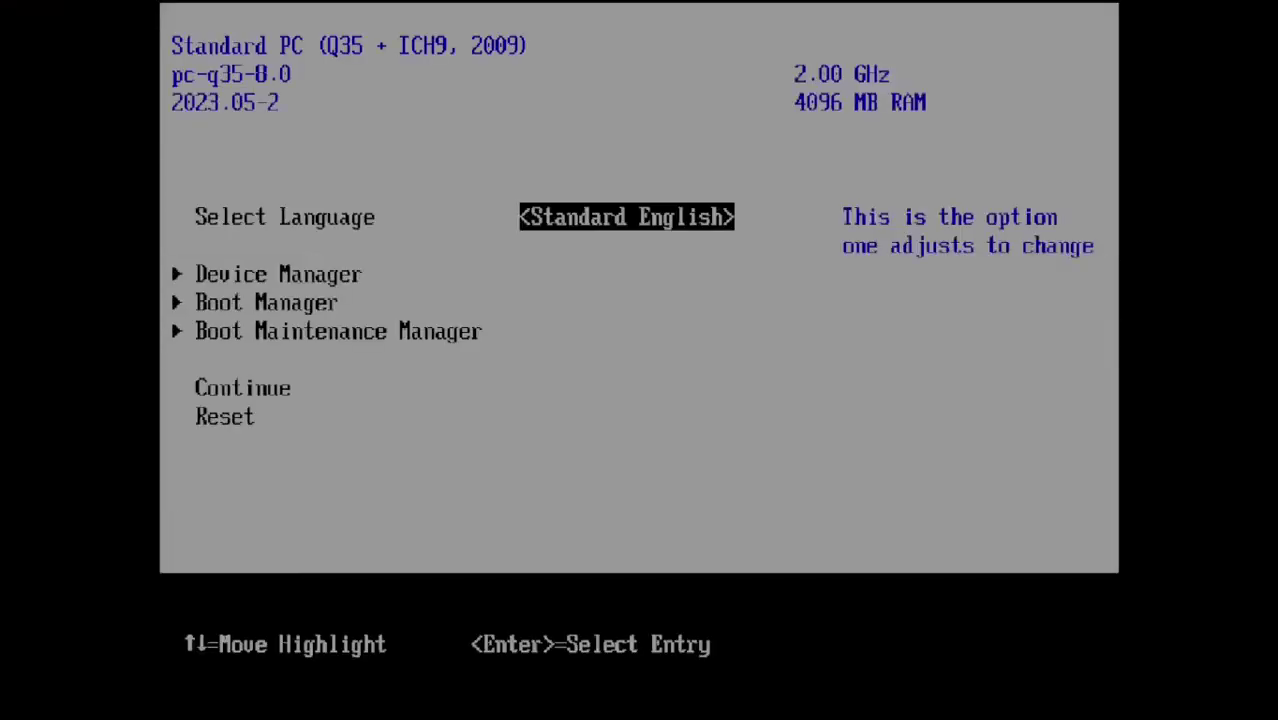
Enter the firmware's Boot Manager and start the UEFI Interactive Shell.
key("Down")
key("Down")
key("Up")
key("Down")
key("Return")
key("Down")
key("Down")
key("Down")
key("Down")
key("Down")
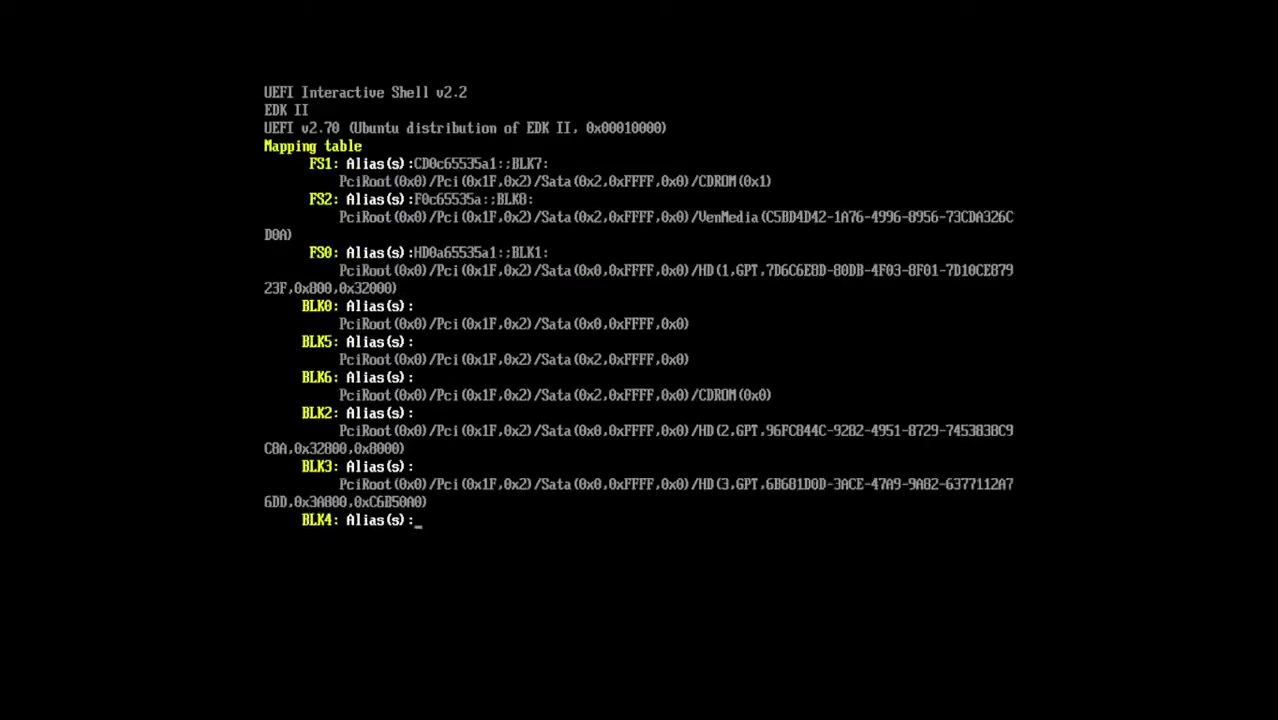
Switch the UEFI shell to fs0:, list its root, change into the EFI directory and list that too.
type("fs0:")
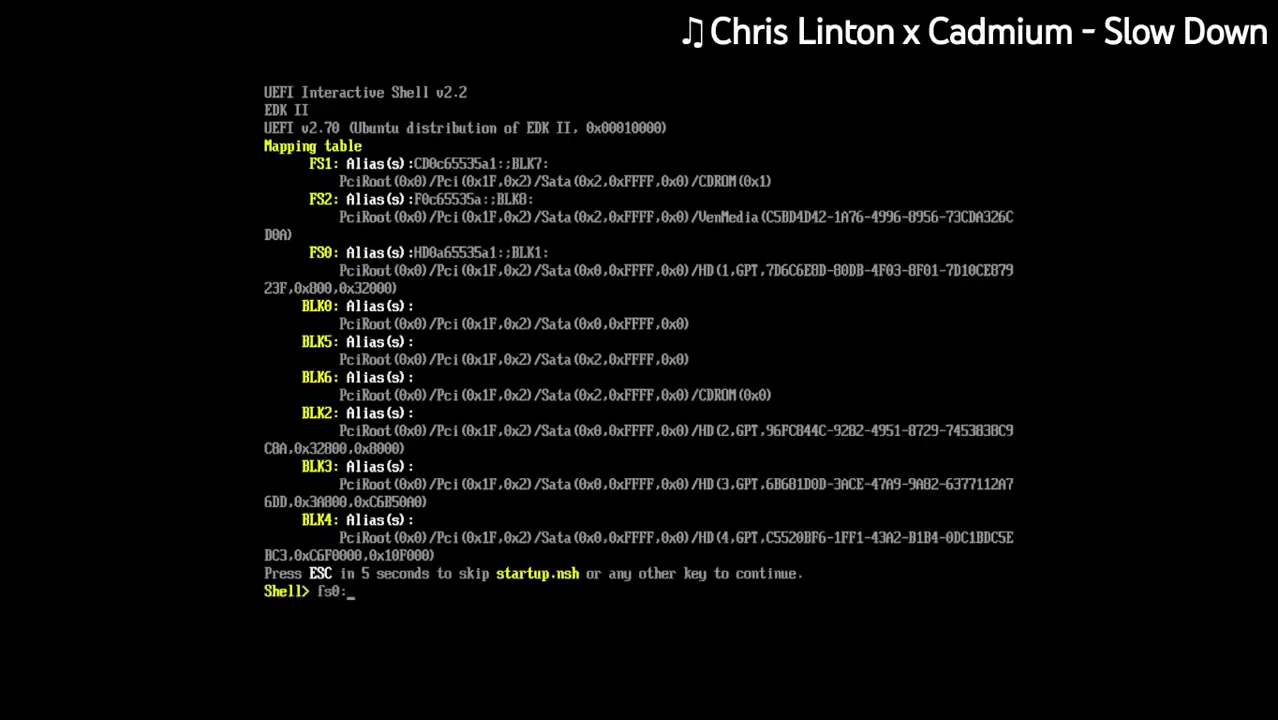
key("Return")
type("ls")
key("Return")
type("cd EFI")
key("Return")
type("ls")
key("Return")
Run quibble.efi from the quibble directory and boot Windows from its menu.
type("cd quibble")
key("Return")
type("ls")
key("Return")
type("quibble.efi")
key("Return")
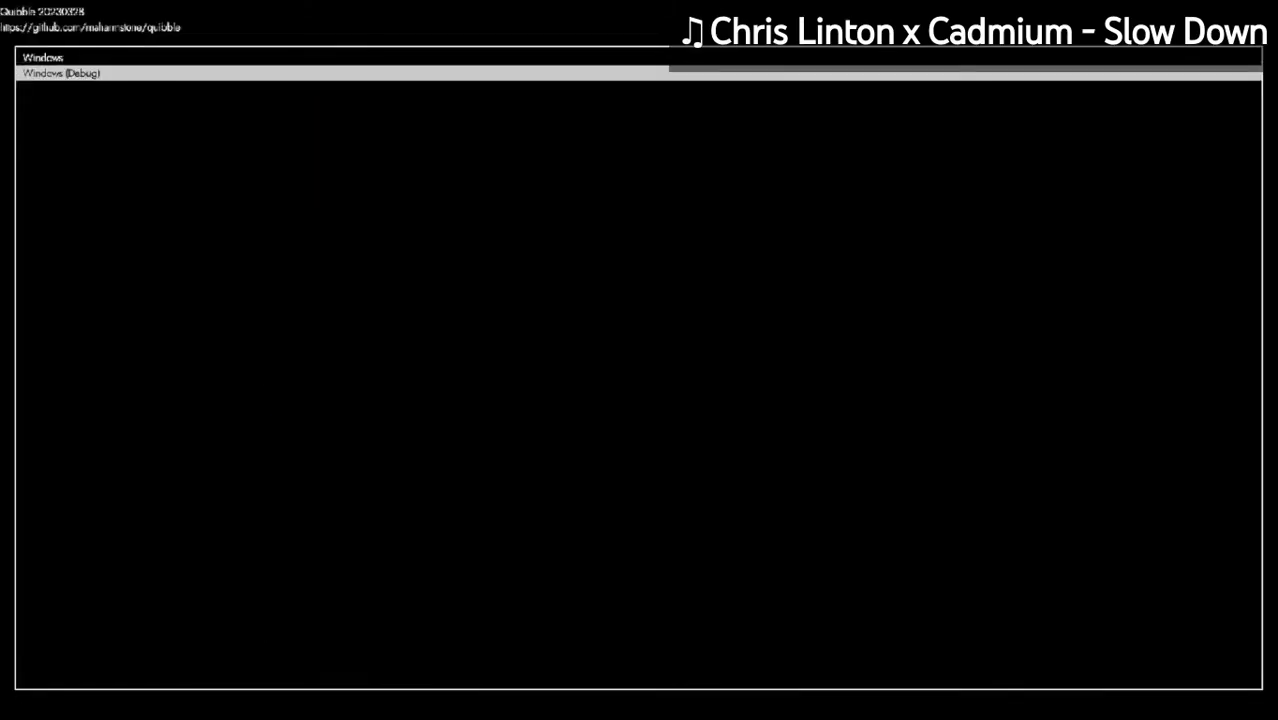
key("Return")
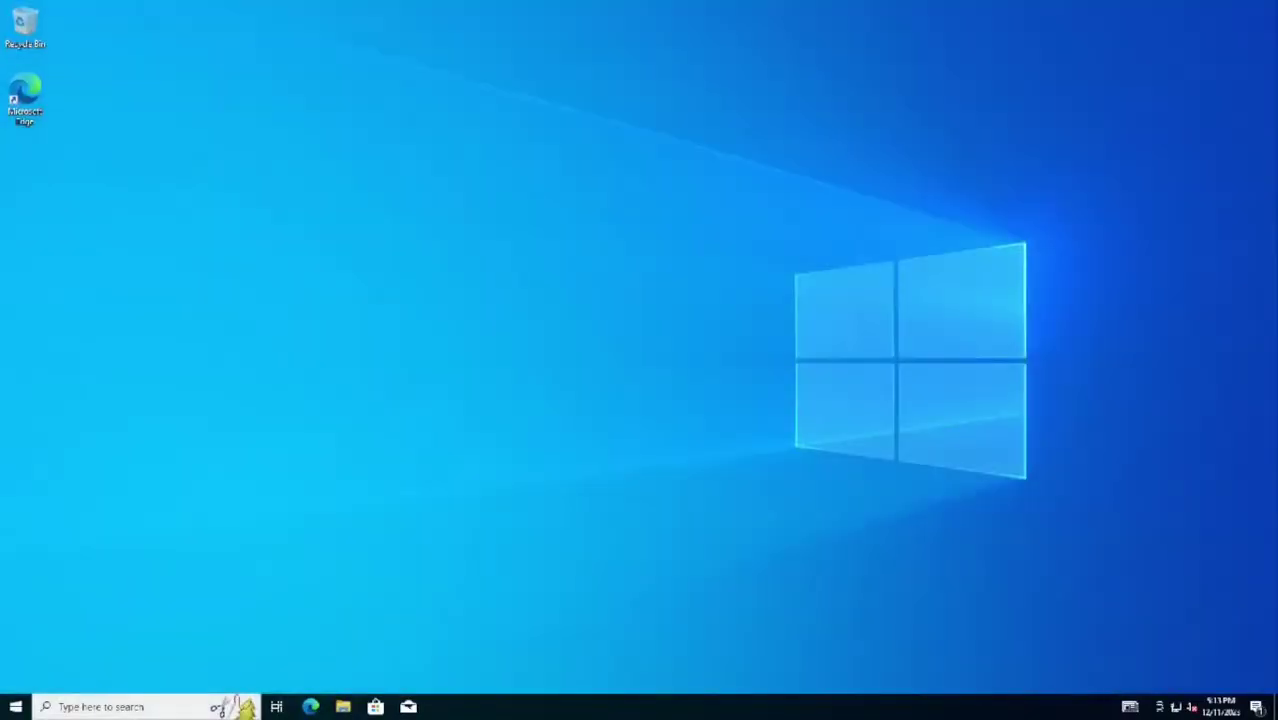
Apply a custom scaling factor through the advanced display settings and sign back in to Windows.
right_click(418, 345)
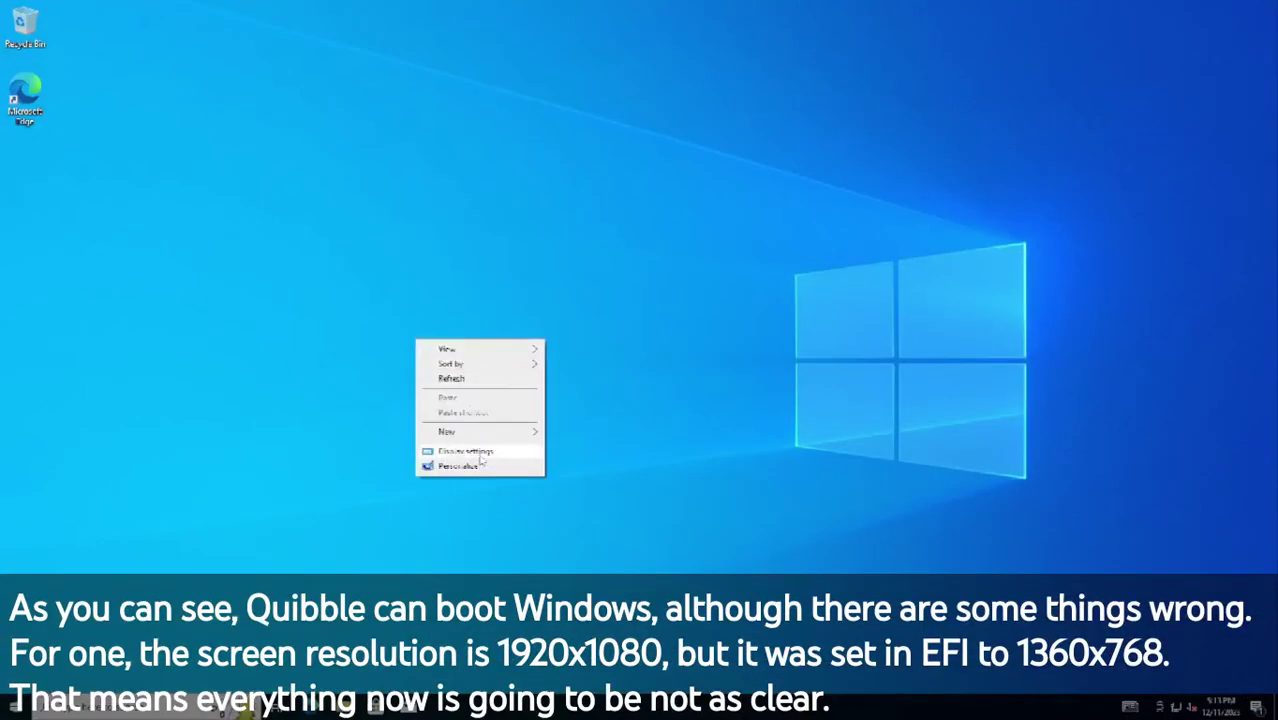
left_click(478, 453)
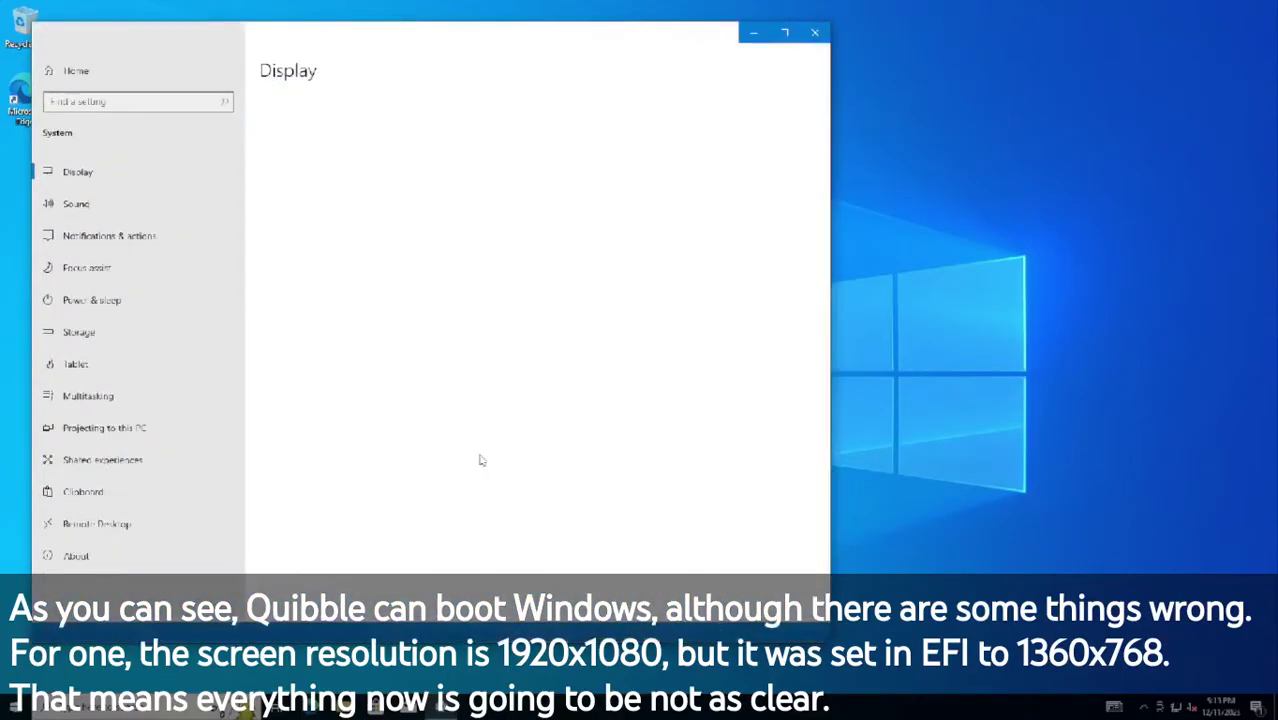
scroll(354, 448, "down", 1)
left_click(314, 326)
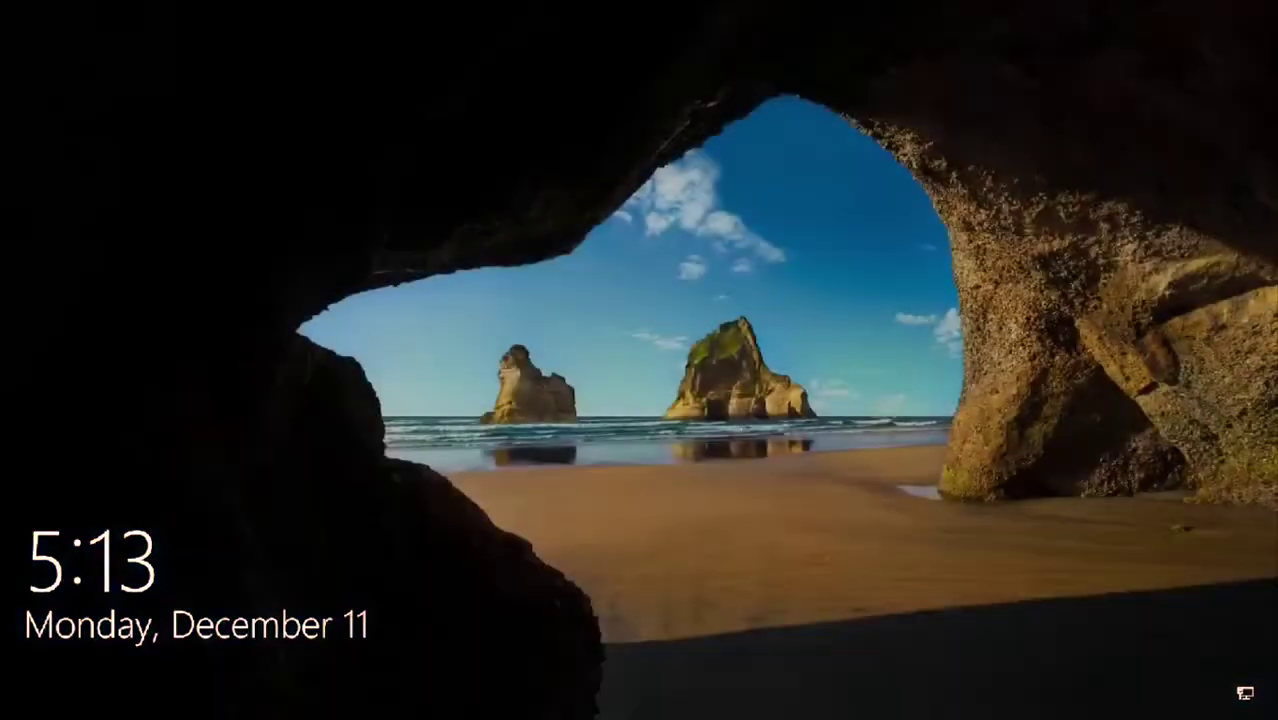
key("Return")
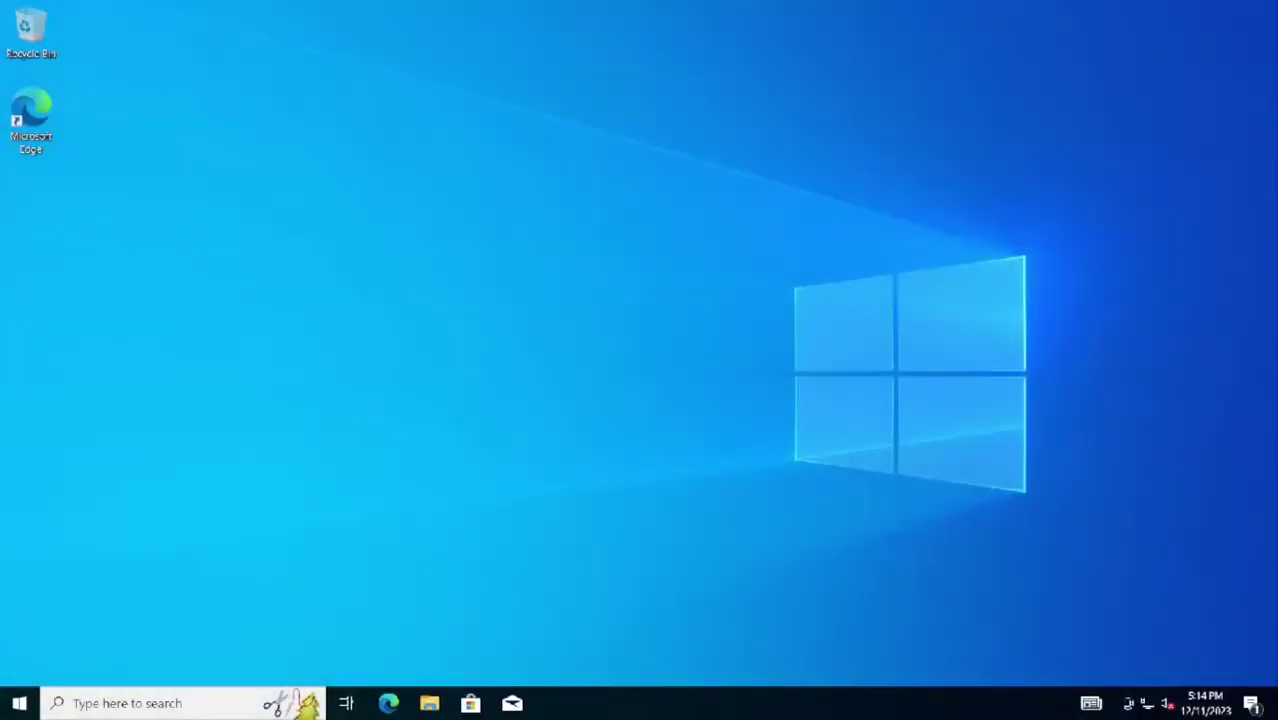
Increase the custom display scaling factor further in the advanced scaling settings.
key("super")
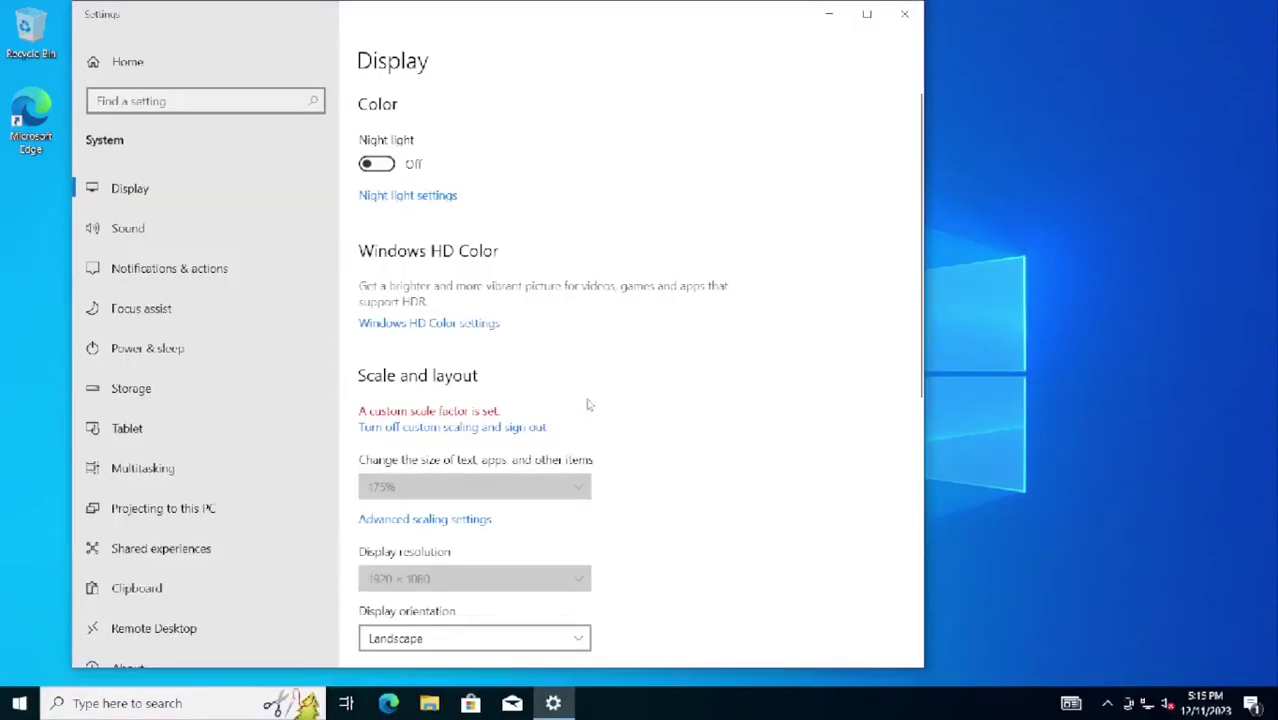
scroll(588, 402, "down", 3)
left_click(428, 317)
left_click(244, 455)
type("125")
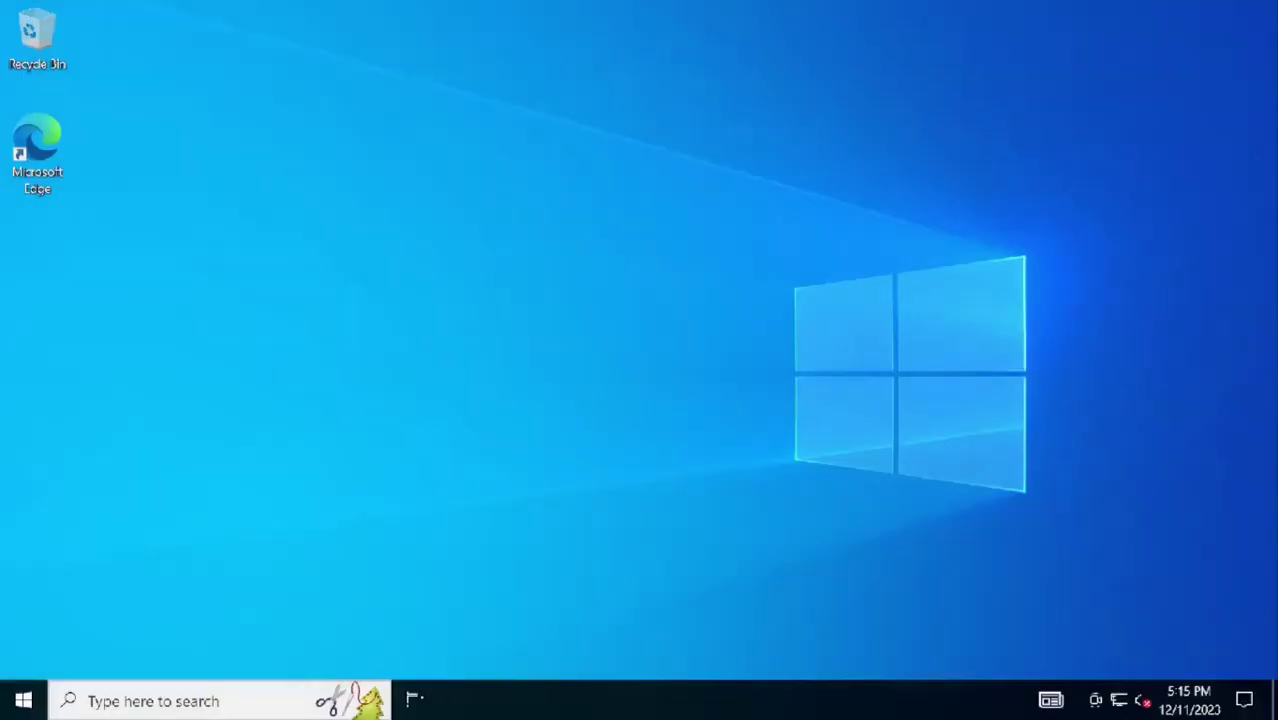
Open Calculator to check how it renders at the new display scaling.
left_click(23, 700)
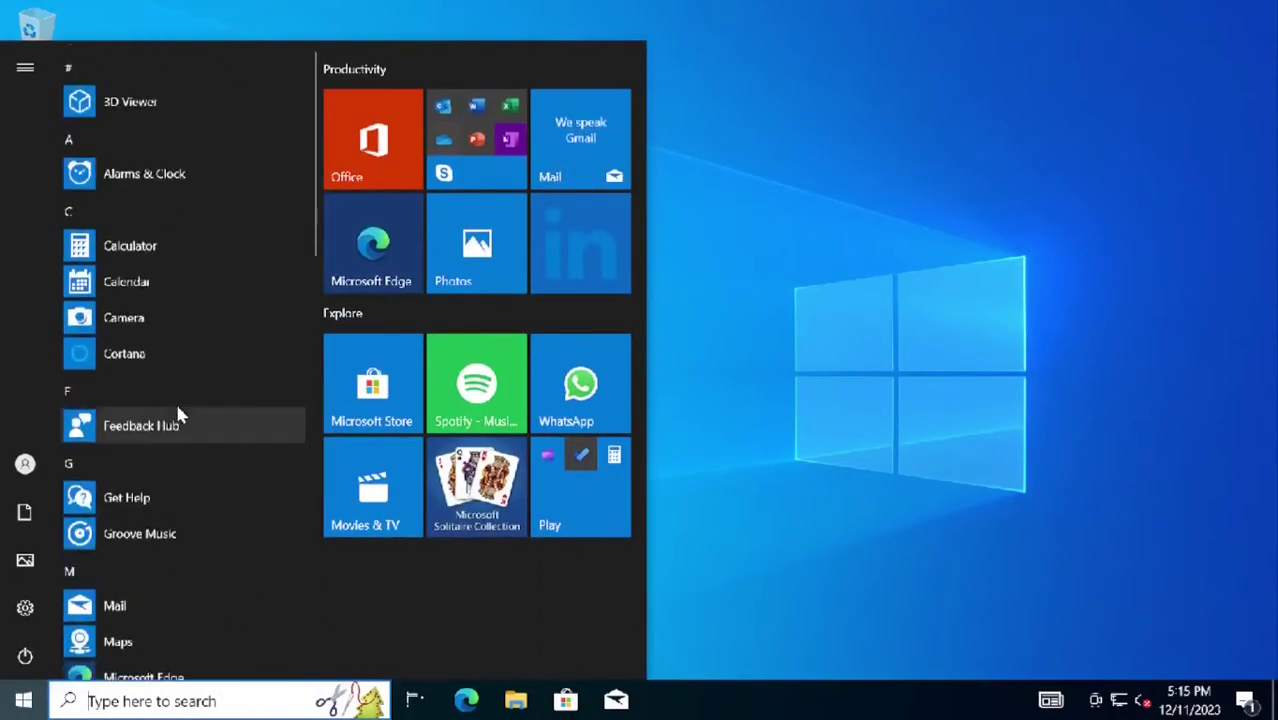
left_click(130, 245)
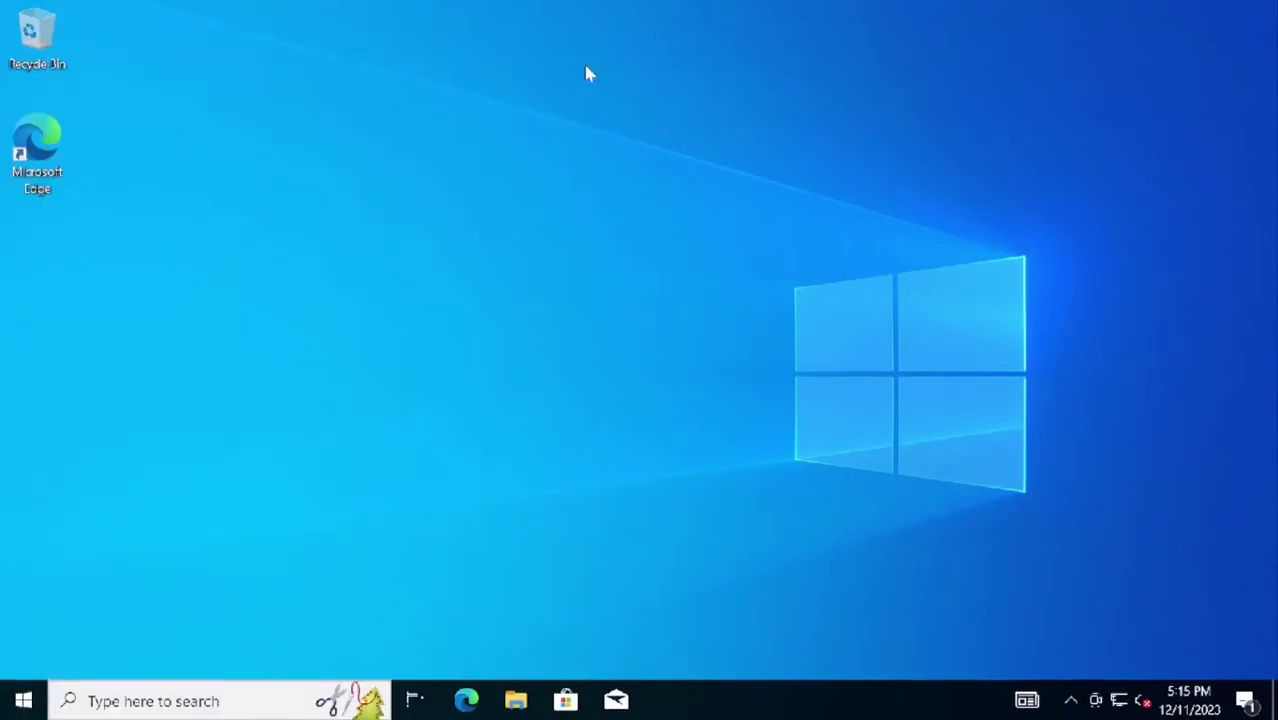
Open Edge, go to google.com, search for quibble github and open the maharmstone/quibble repository.
left_click(466, 700)
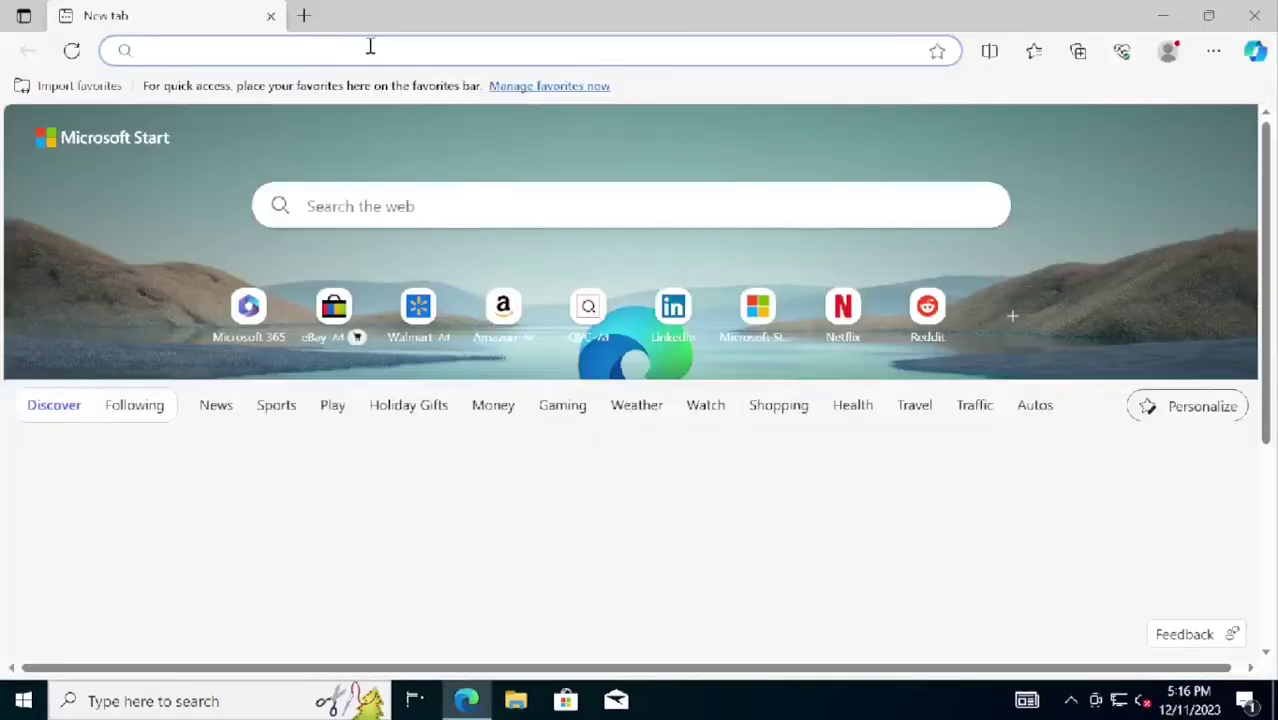
left_click(368, 46)
type("google.com")
key("Return")
left_click(639, 326)
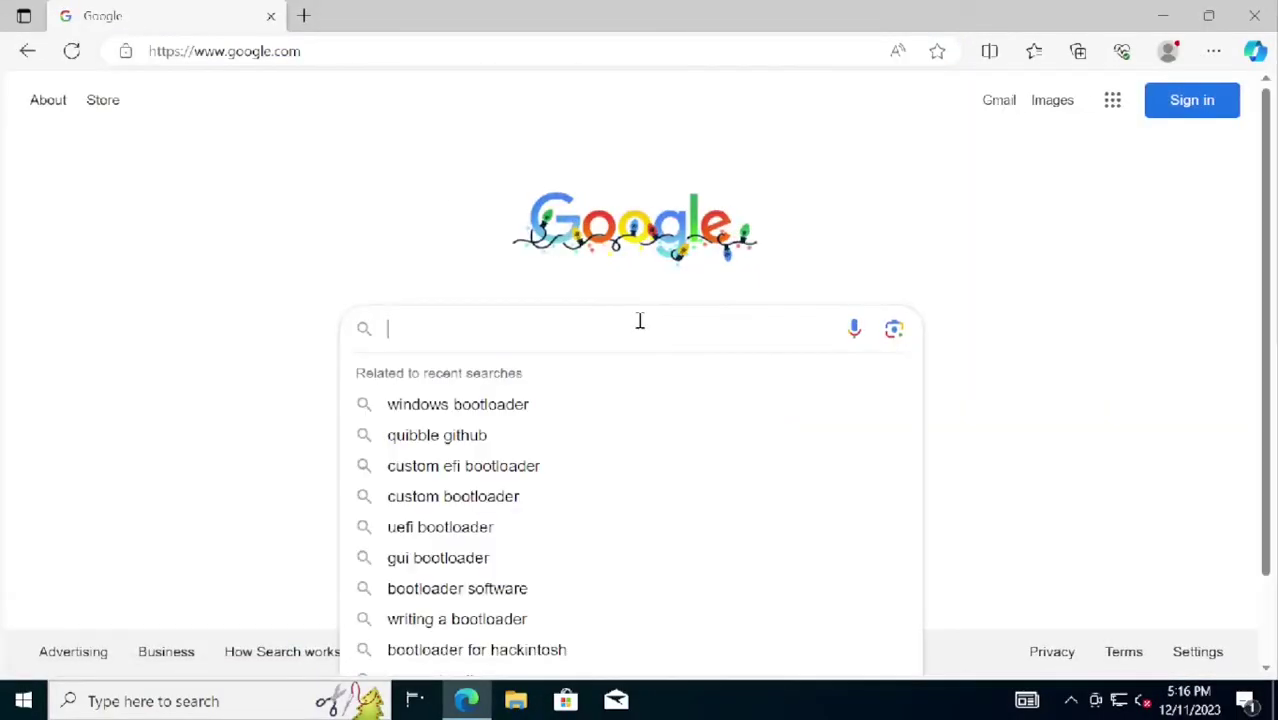
left_click(499, 428)
left_click(335, 328)
Follow the Ntfs2btrfs link in the README's Btrfs instructions and download ntfs2btrfs-20230501 from the latest release.
scroll(585, 422, "down", 15)
scroll(767, 457, "down", 3)
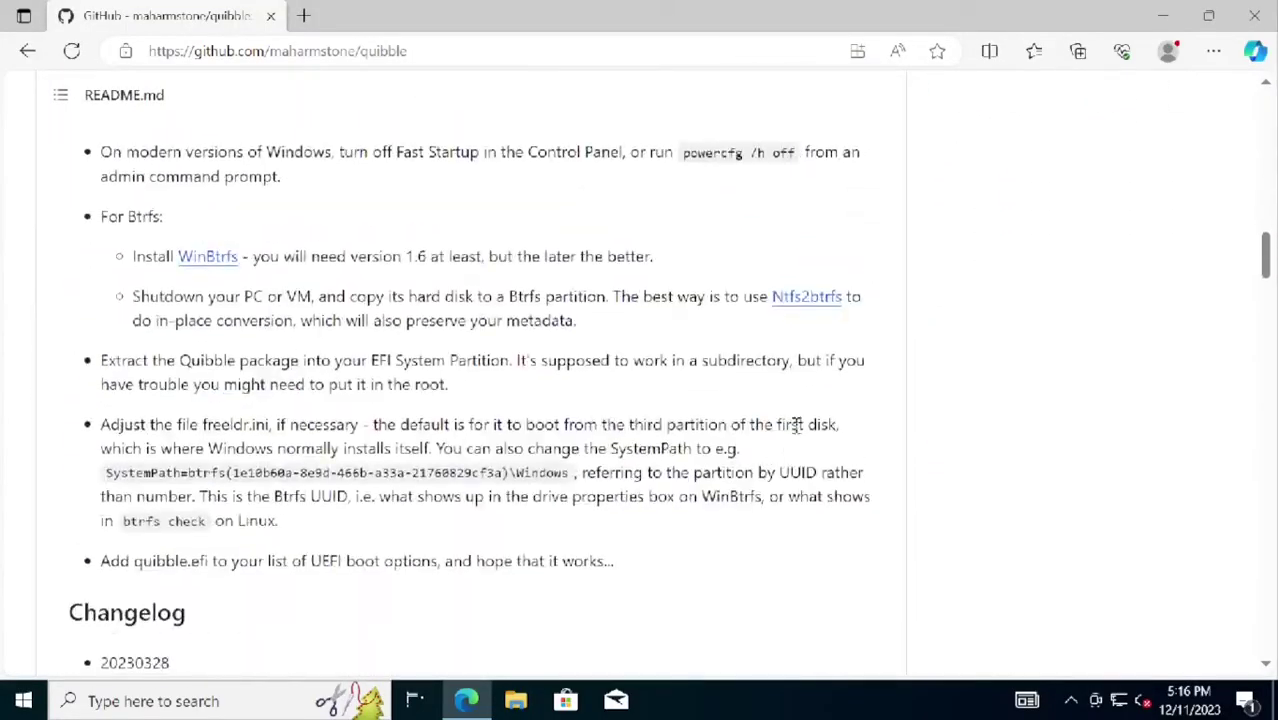
left_click(806, 298)
scroll(590, 420, "down", 2)
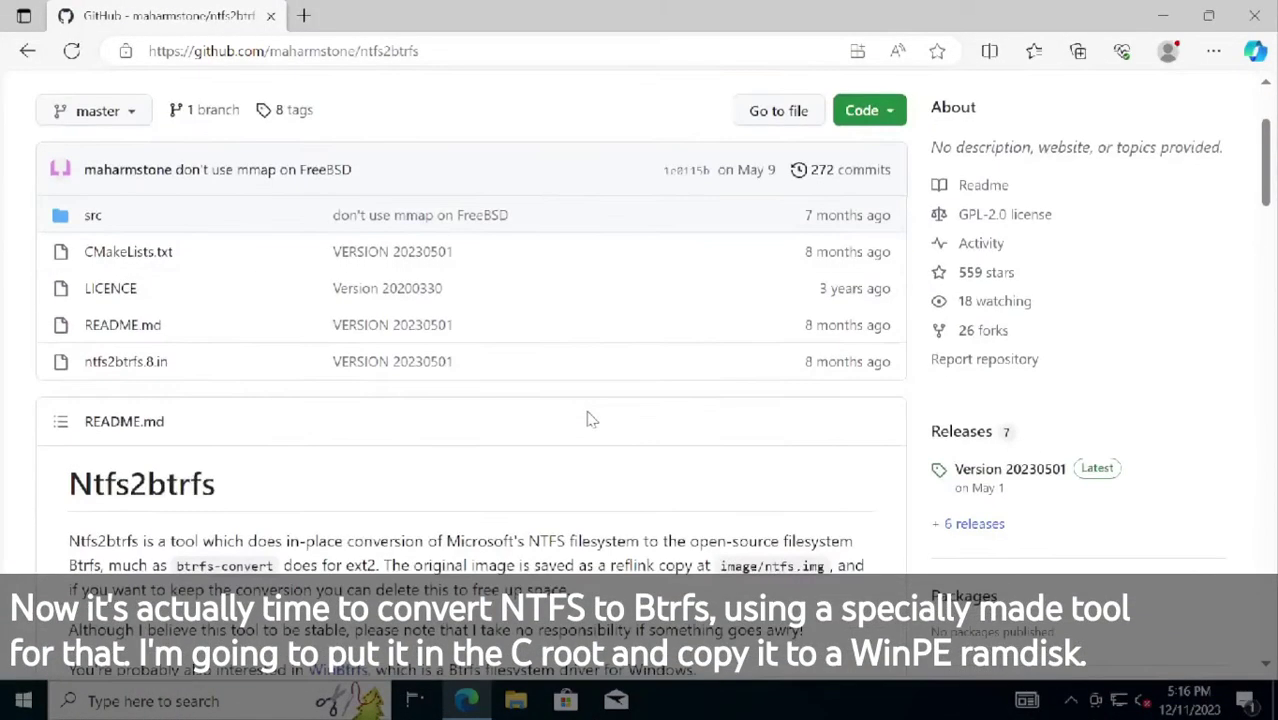
left_click(975, 470)
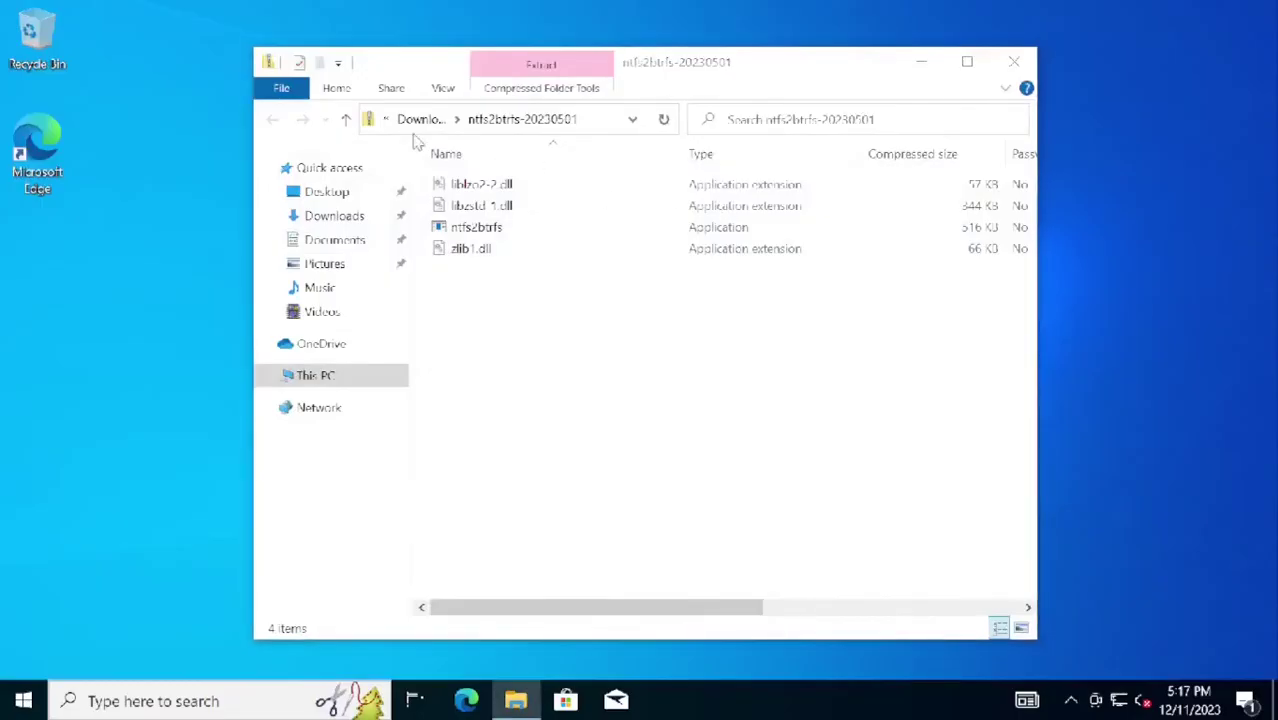
Extract the ntfs2btrfs-20230501 archive to a folder of the same name in Downloads.
key("alt+Up")
right_click(490, 209)
left_click(551, 280)
left_click(810, 559)
left_click(1047, 86)
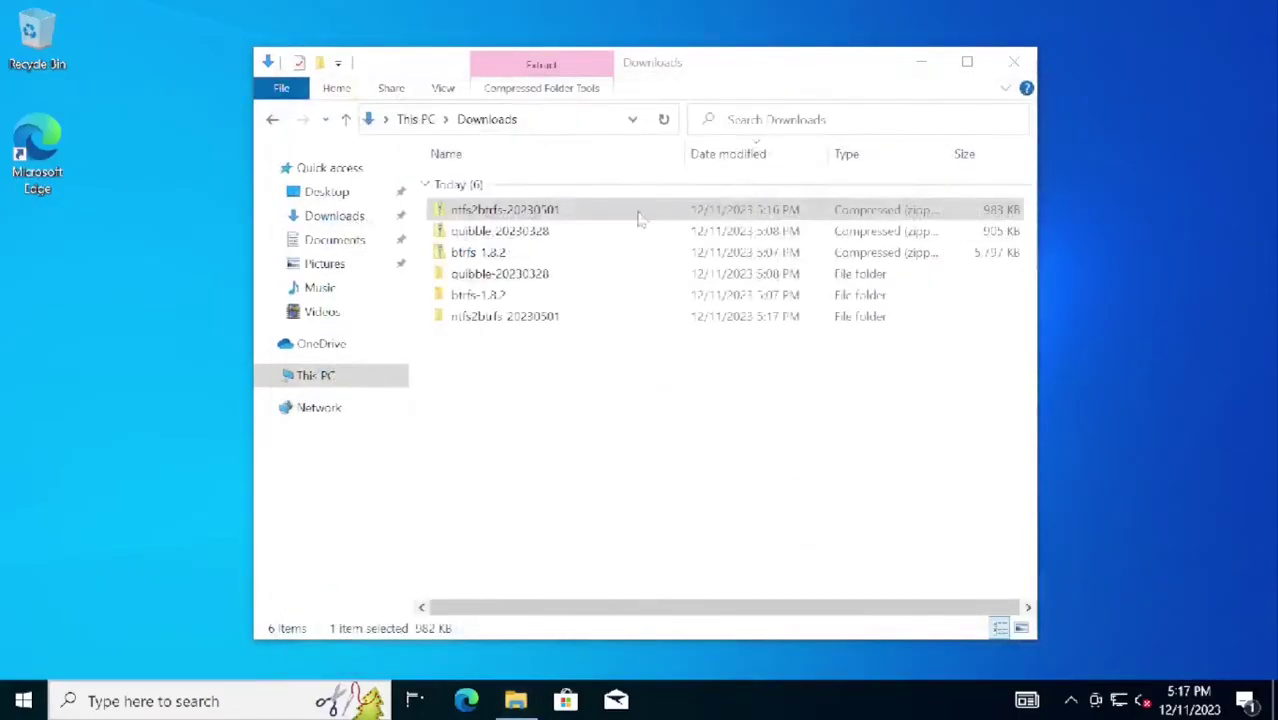
Put the extracted ntfs2btrfs-20230501 folder in the root of Local Disk (C:).
right_click(493, 316)
left_click(385, 417)
left_click(315, 375)
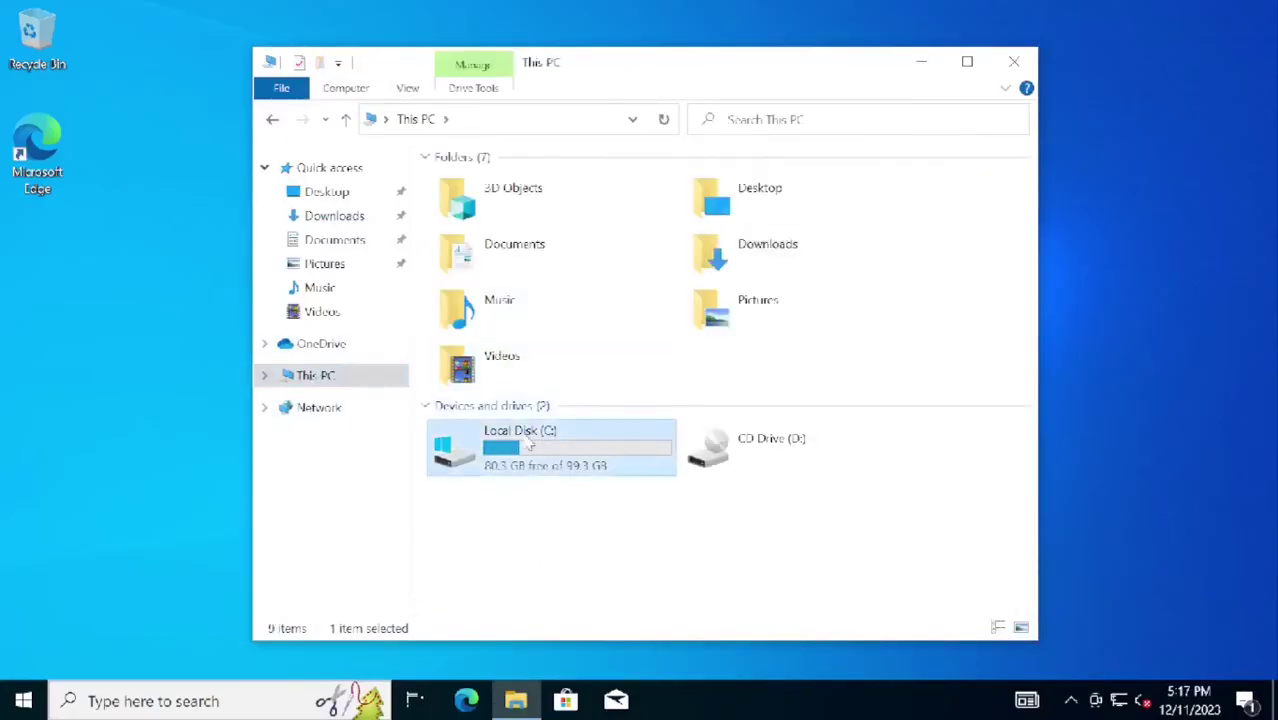
double_click(500, 440)
right_click(578, 213)
left_click(659, 322)
Restart the machine and boot the Windows PE environment from the installation disc.
left_click(23, 700)
left_click(25, 655)
left_click(61, 606, "shift")
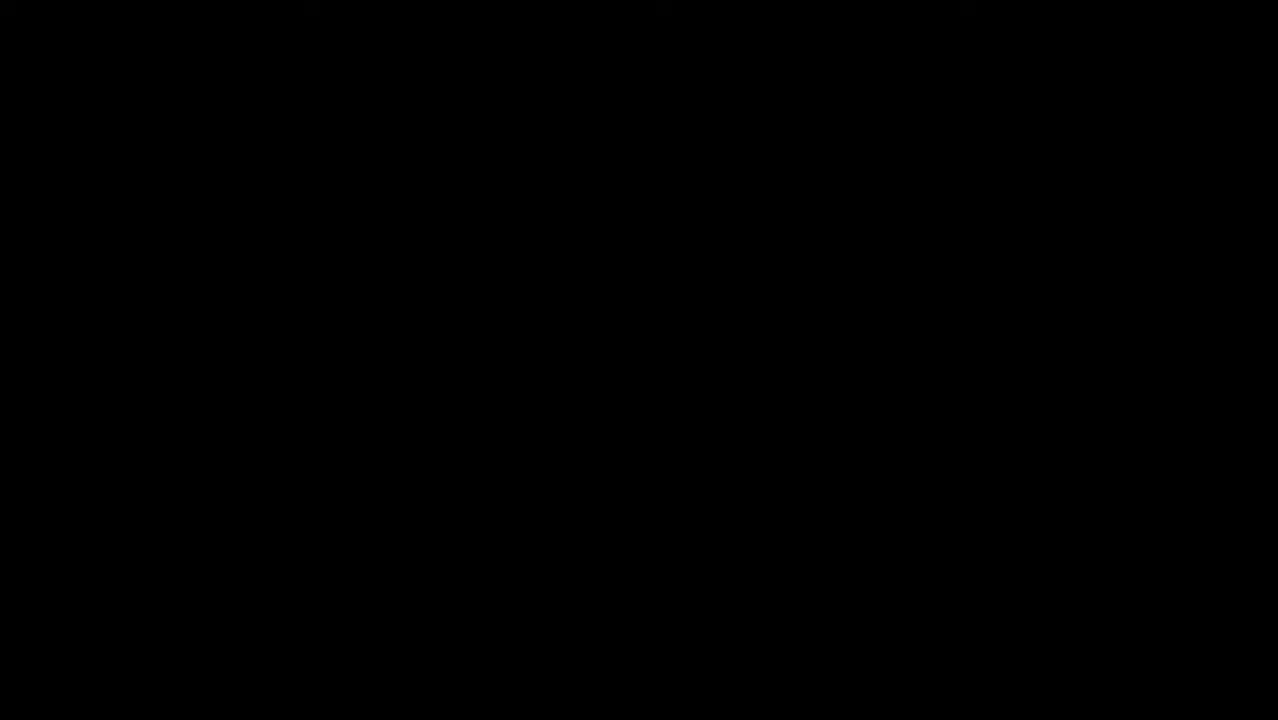
key("Down")
key("Down")
key("Return")
key("Return")
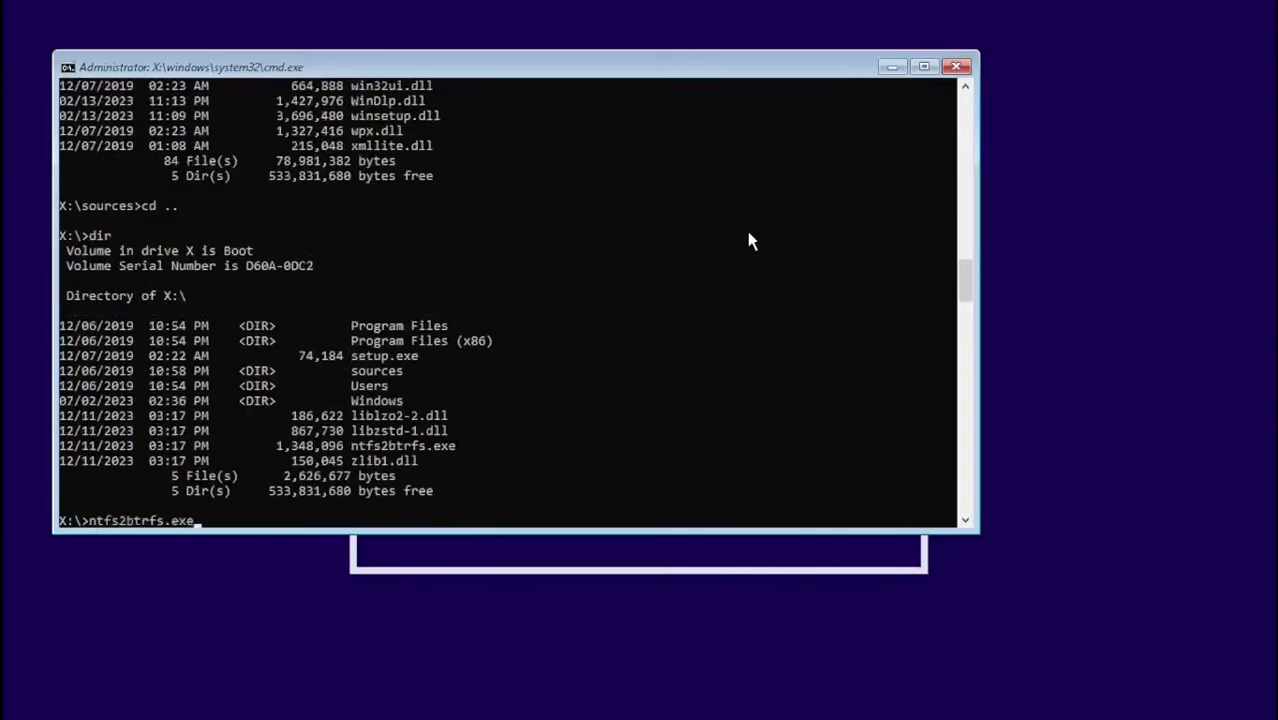
View the usage of ntfs2btrfs.exe, convert drive C: to Btrfs with it, and reboot with wpeutil.
key("Return")
key("Up")
type("C:")
key("Return")
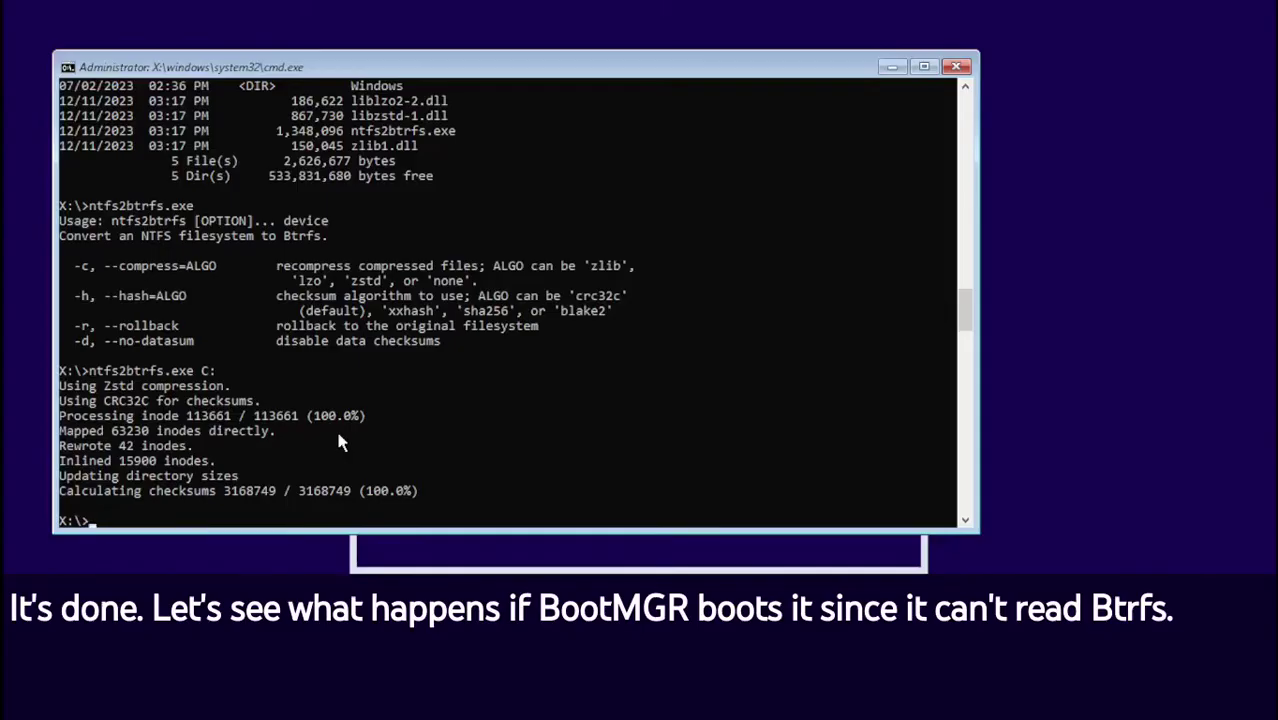
type("wpeutil reboot")
key("Return")
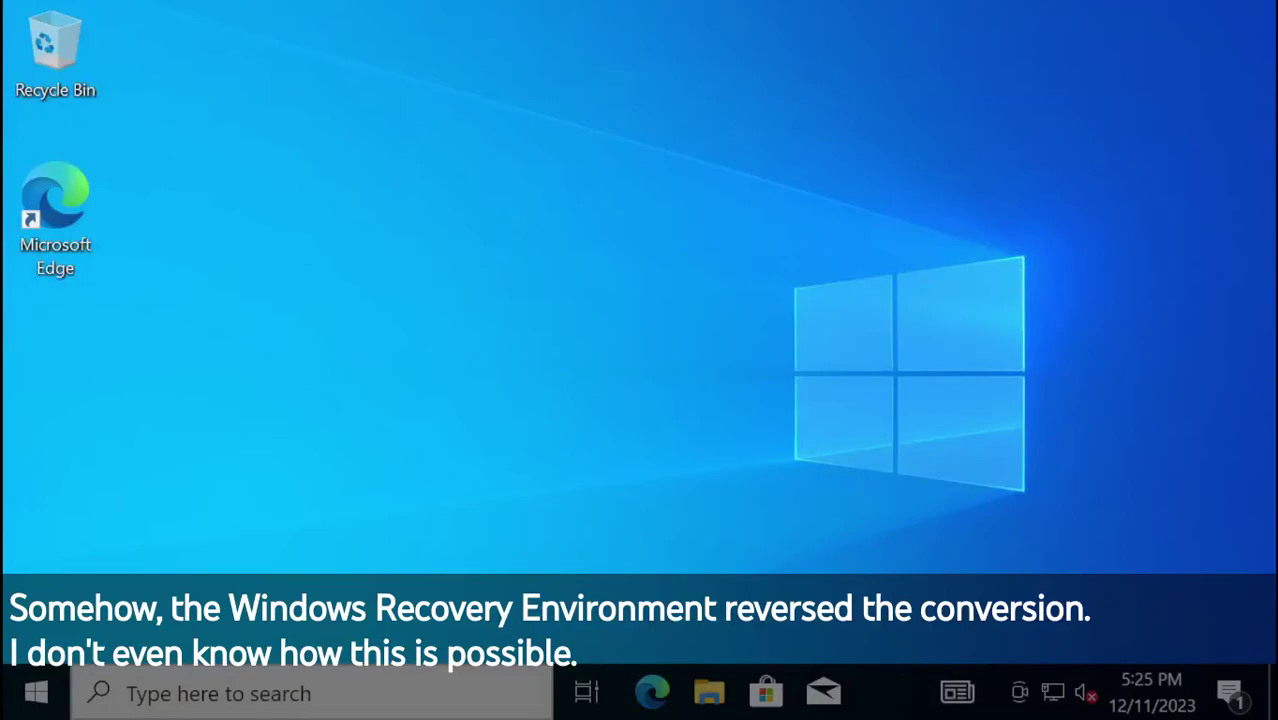
Open This PC in File Explorer and examine the Local Disk (C:) drive.
left_click(36, 693)
left_click(706, 690)
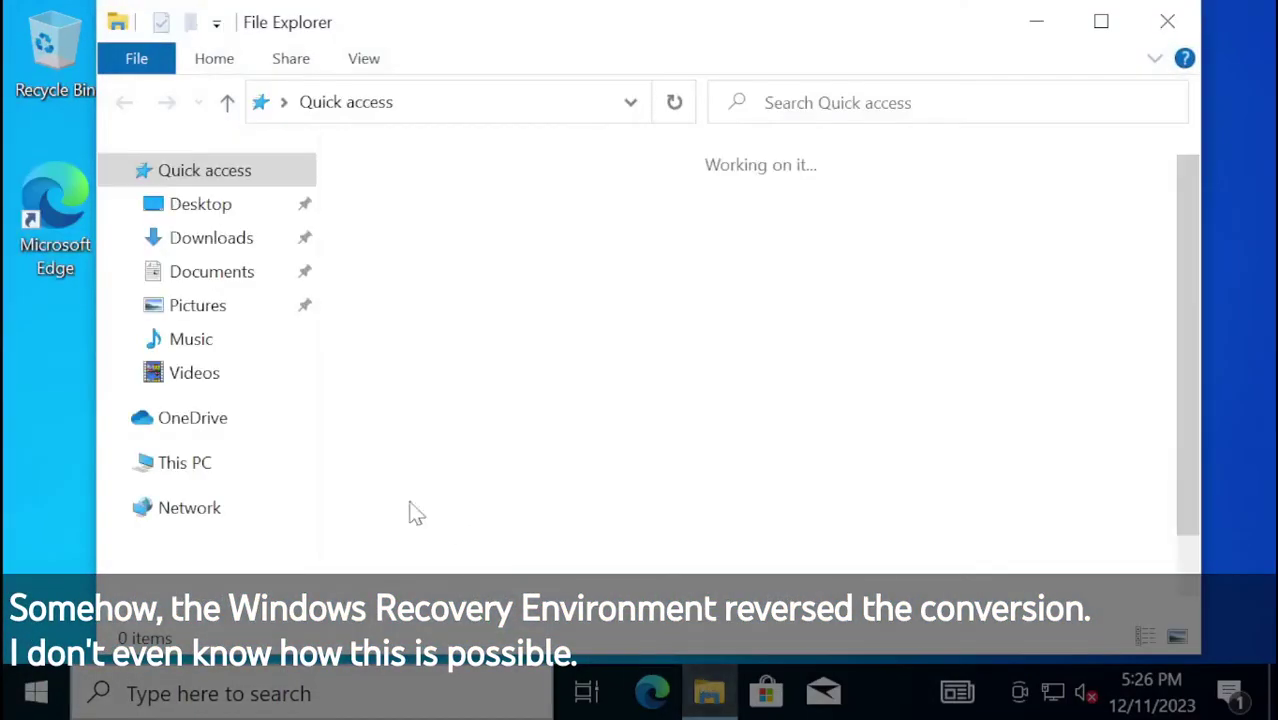
left_click(221, 462)
right_click(525, 580)
left_click(580, 565)
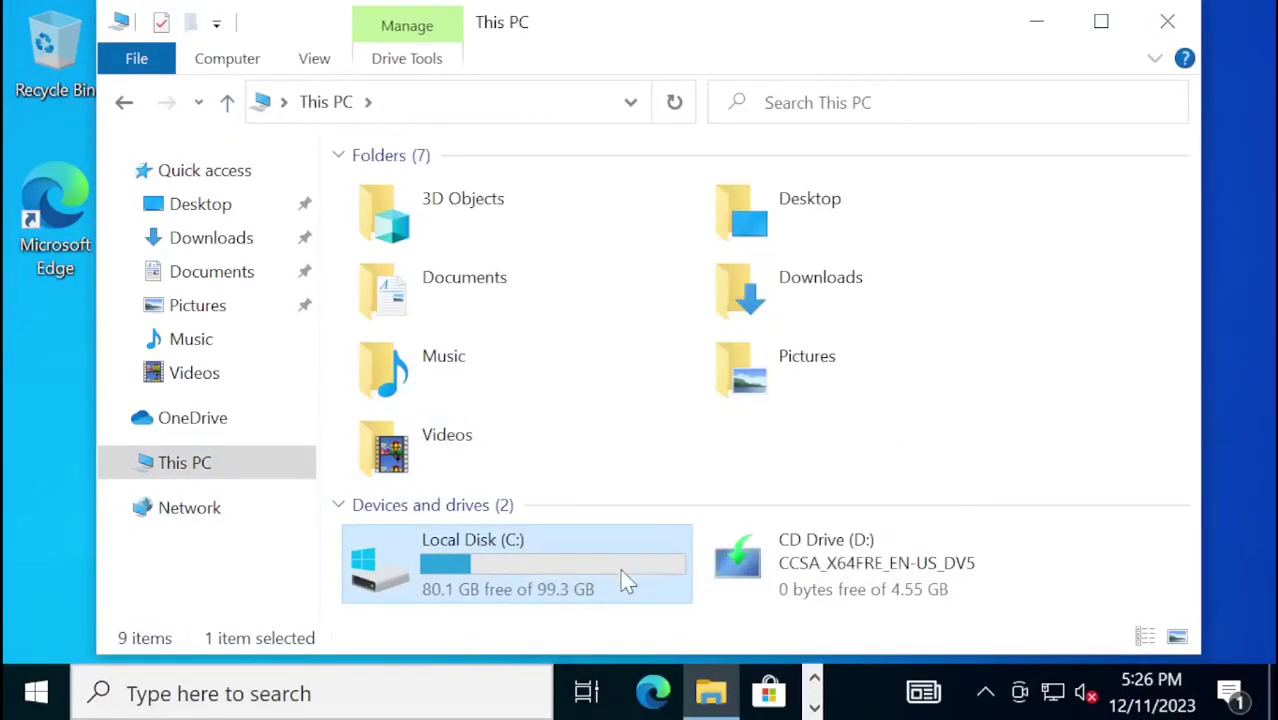
Open Local Disk (C:), look into the ntfs2btrfs-20230501 folder, and close File Explorer.
left_click(1013, 25)
double_click(503, 572)
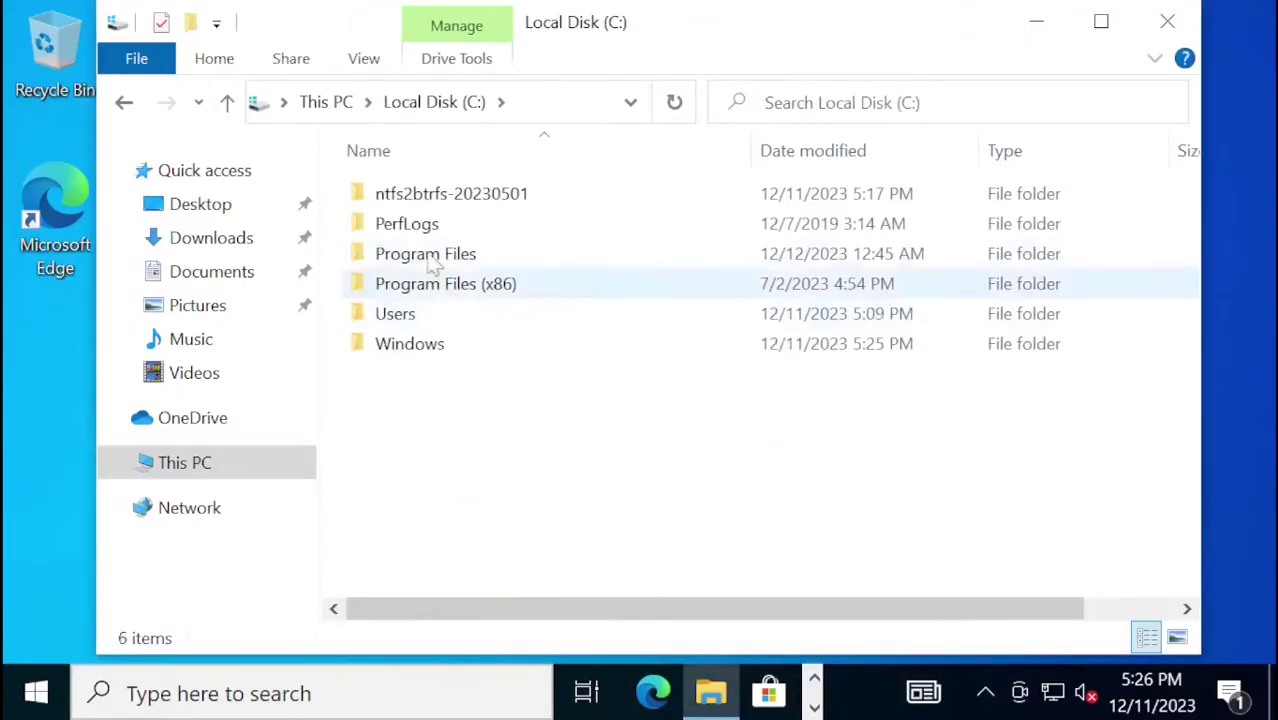
double_click(437, 195)
left_click(1169, 22)
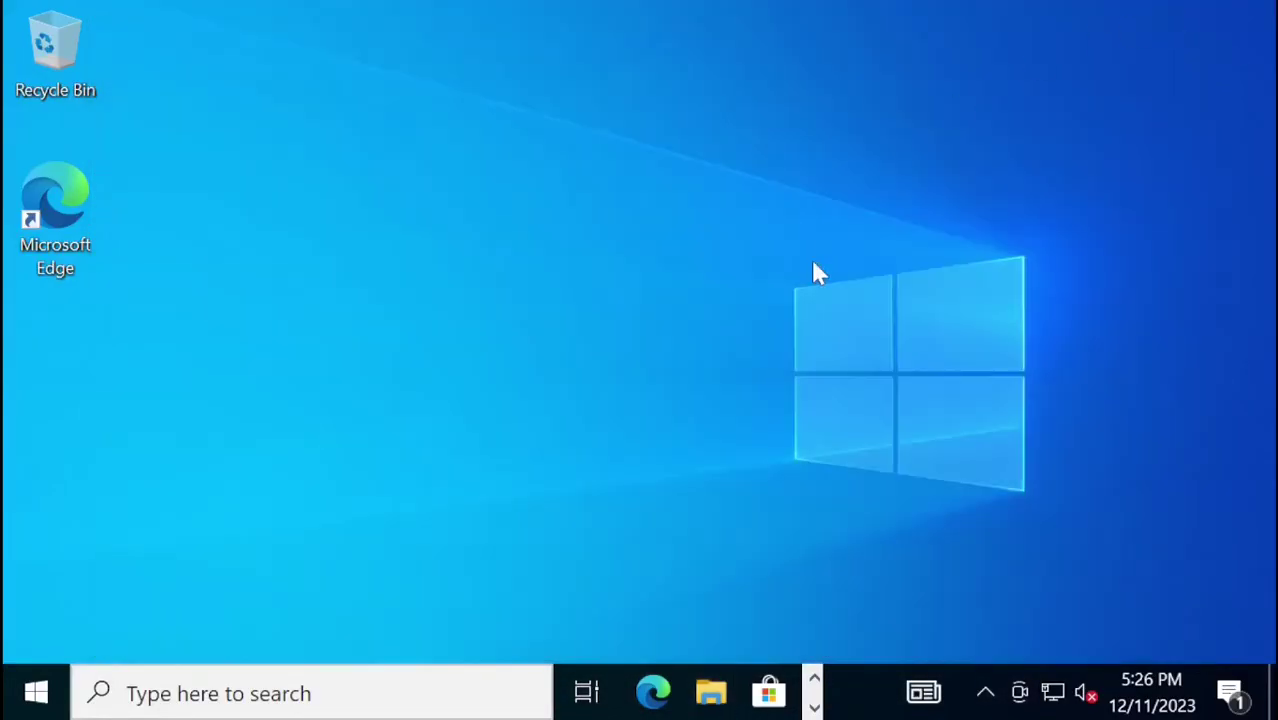
Restart Windows and enter the UEFI firmware's Boot Manager menu.
left_click(36, 693)
left_click(43, 646)
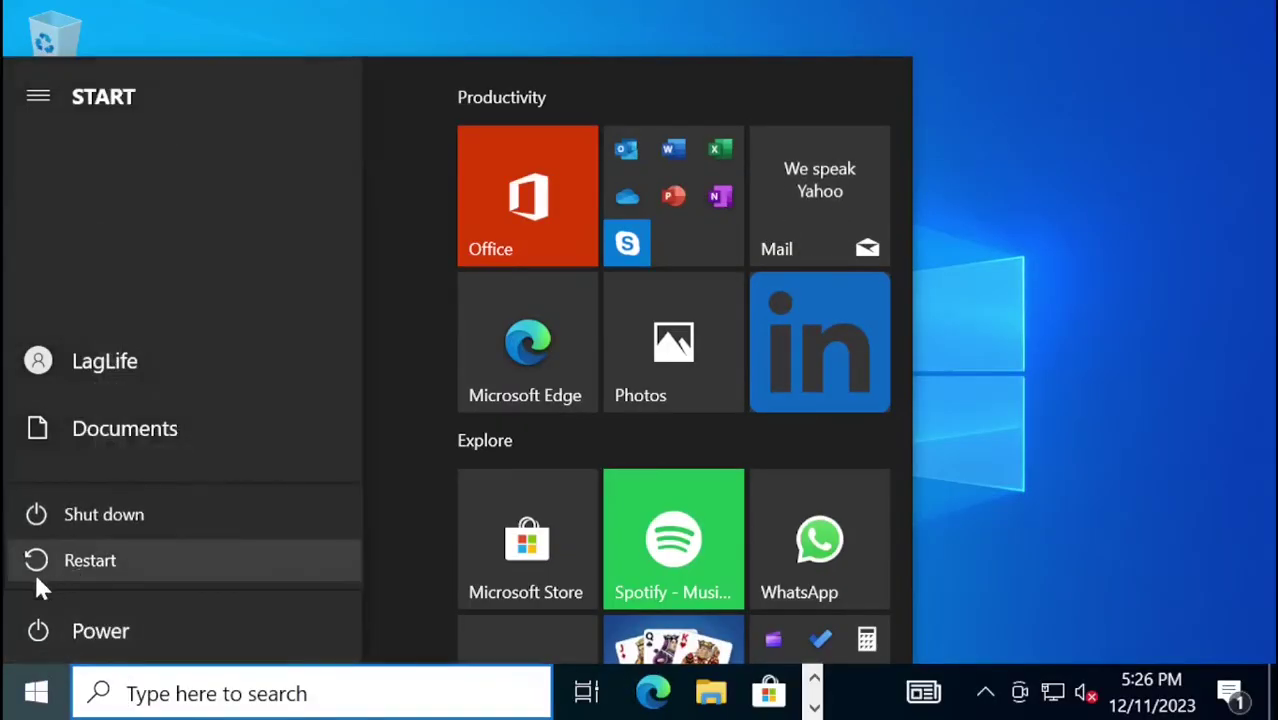
left_click(131, 557)
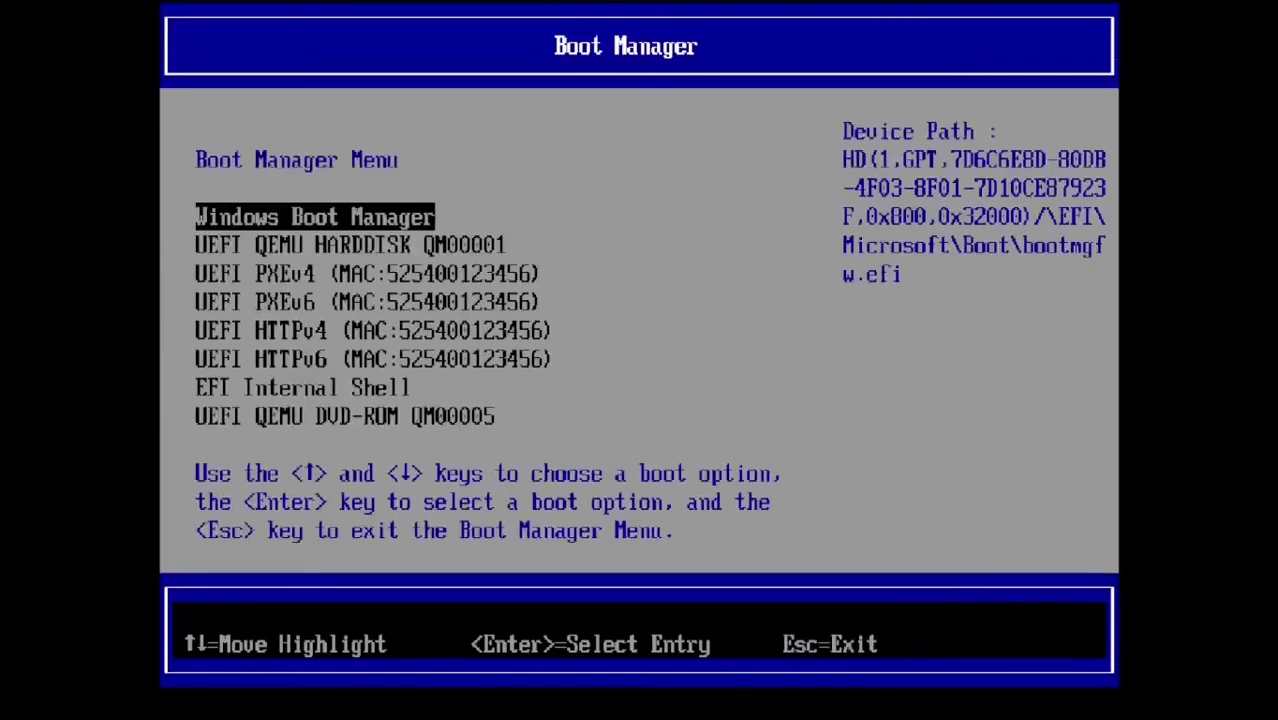
Add quibble.efi as a UEFI boot option with the description Quibble.
key("Escape")
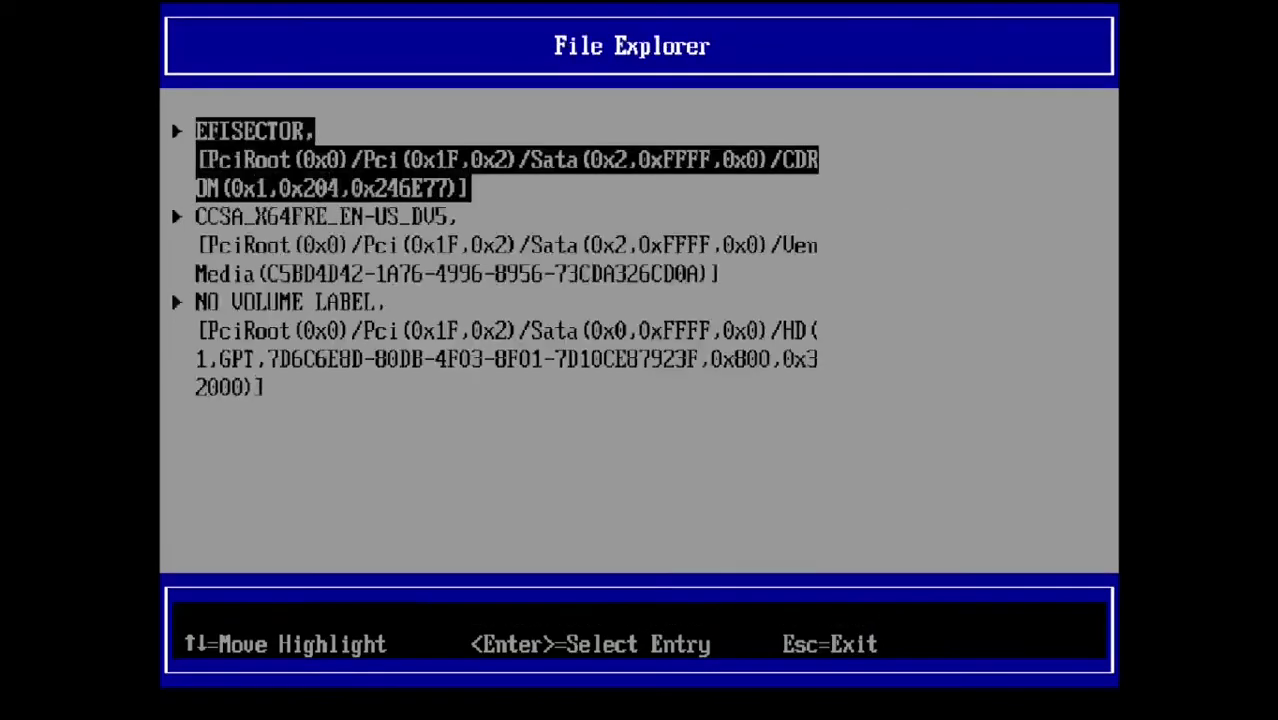
key("Return")
key("Up")
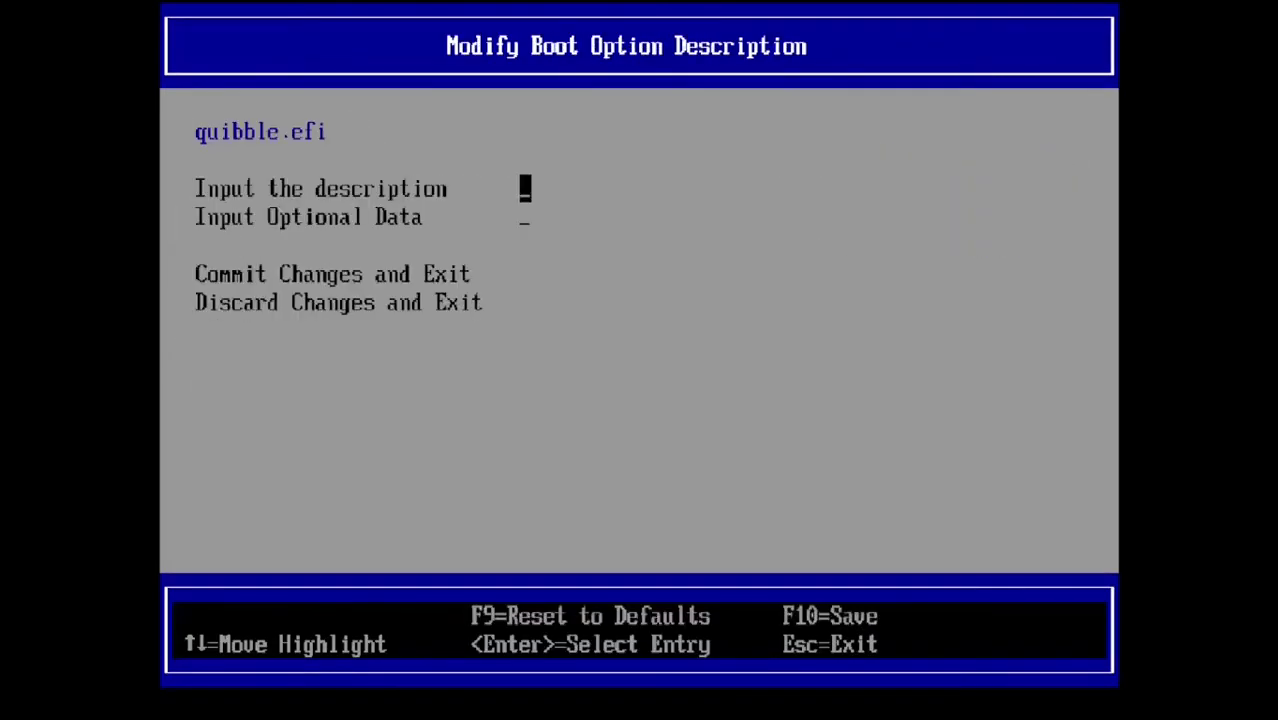
key("Return")
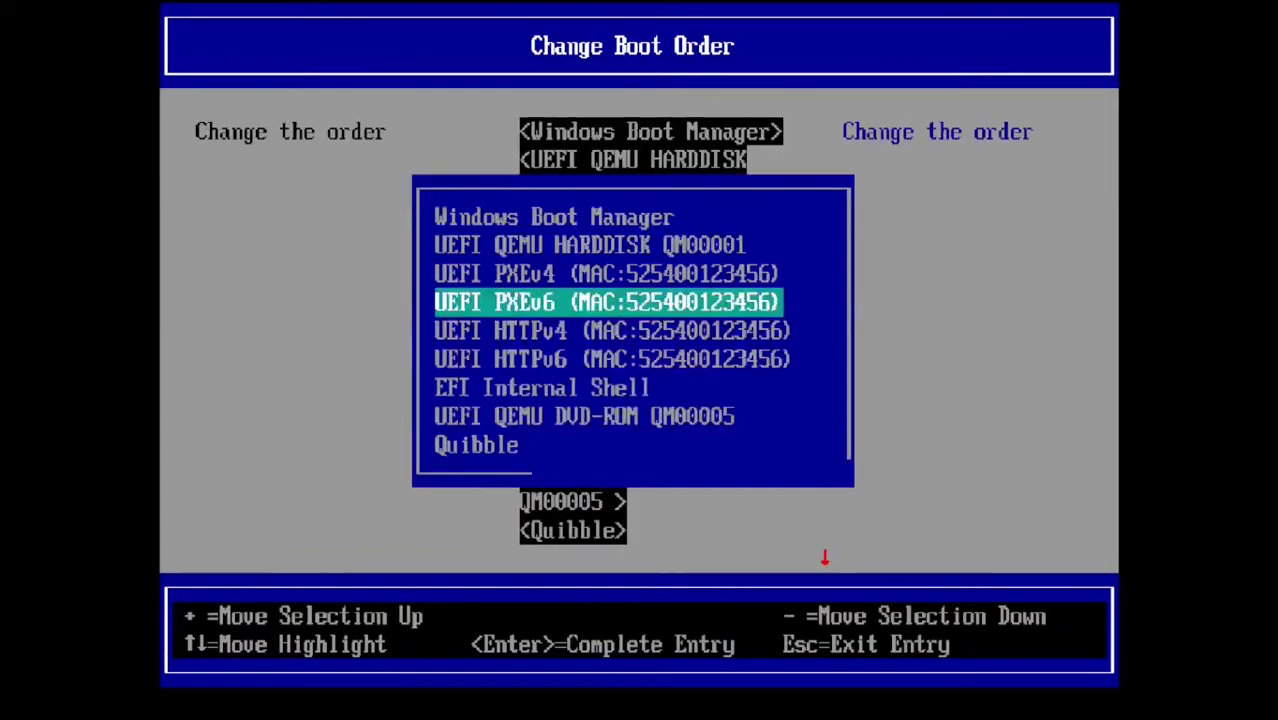
Move the Quibble entry up the UEFI boot order and accept the new order.
key("Down")
key("Down")
key("Down")
key("plus")
key("plus")
key("plus")
key("plus")
key("plus")
key("plus")
key("Return")
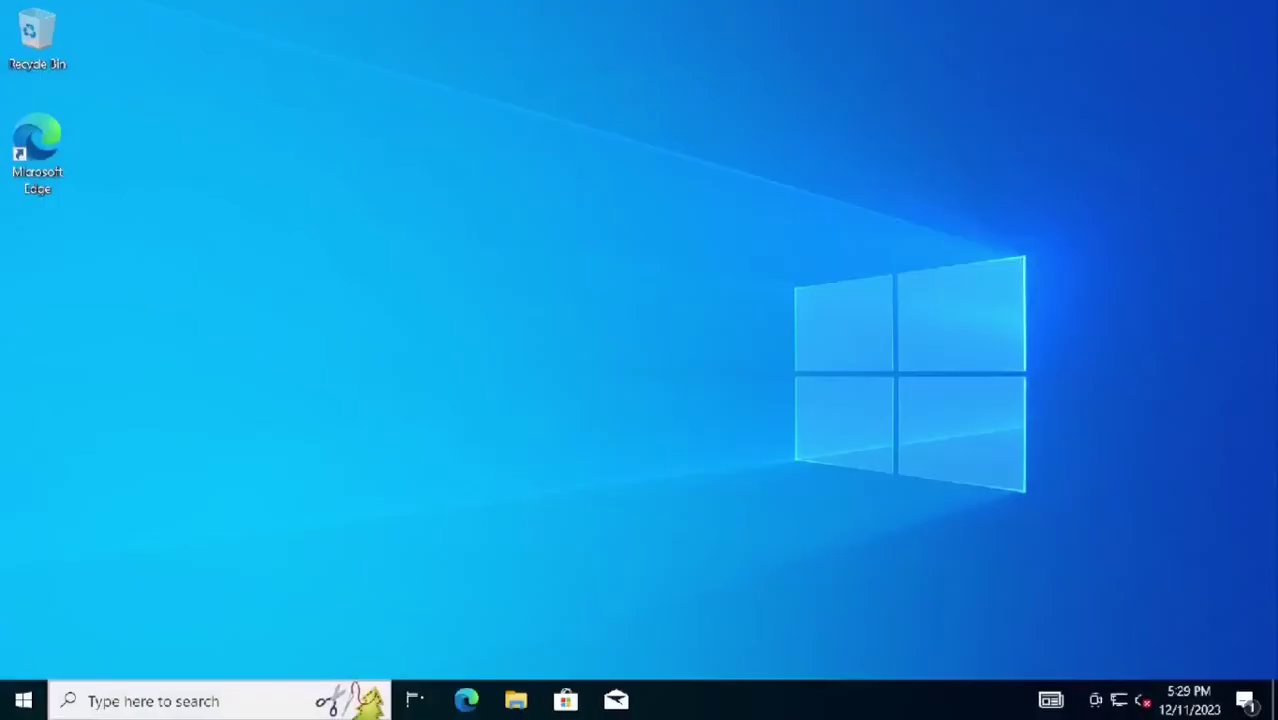
Restart the machine, close Windows Setup from the installation disc, and boot back to the Windows desktop.
key("super")
left_click(25, 655)
left_click(66, 608)
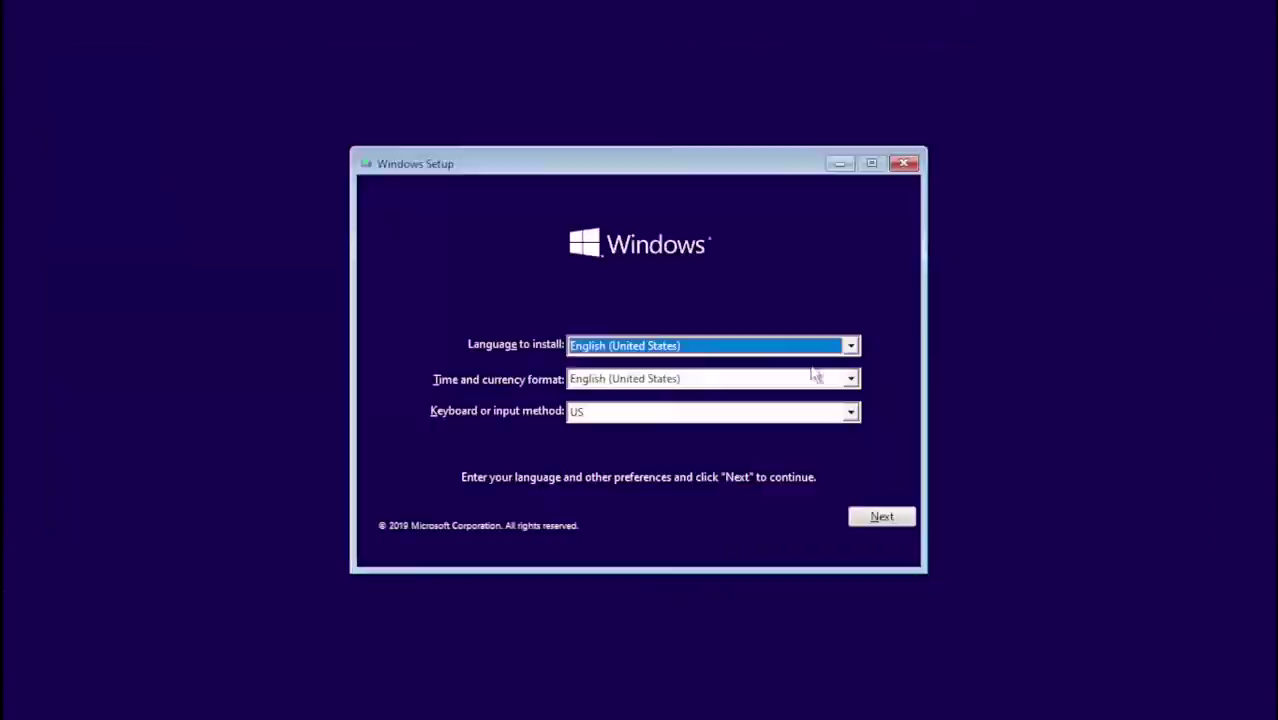
left_click(911, 166)
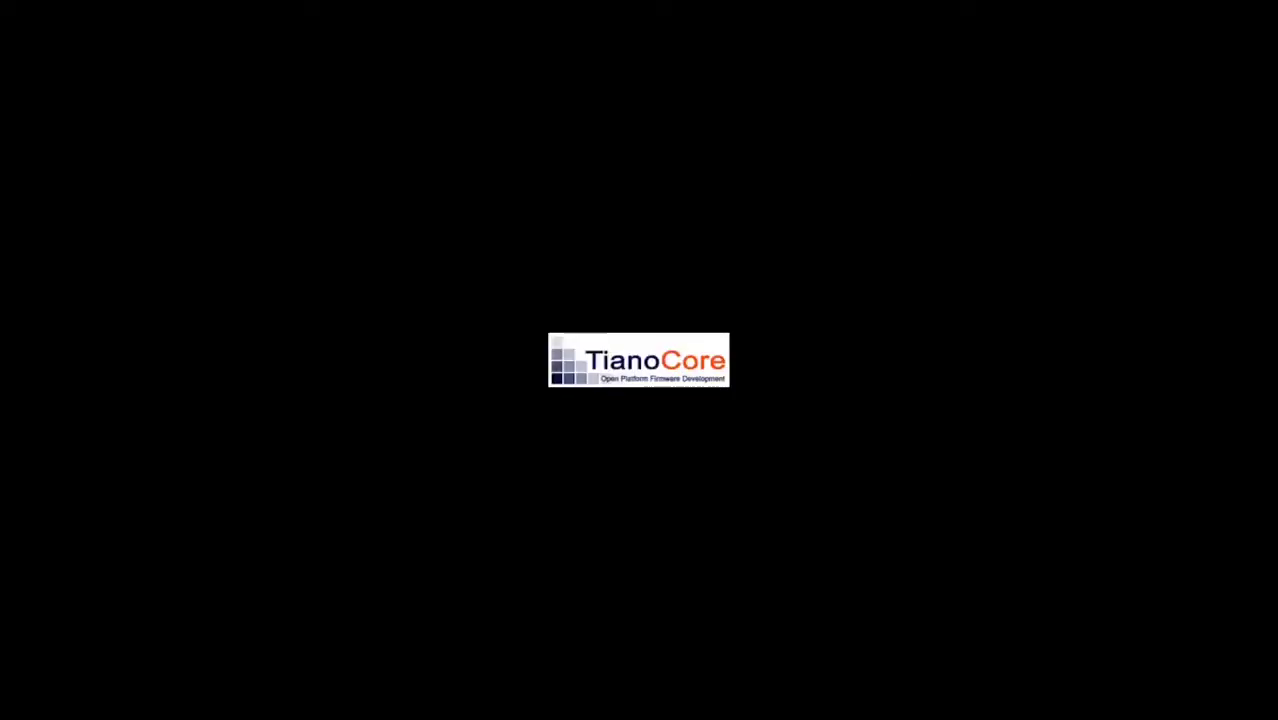
key("Return")
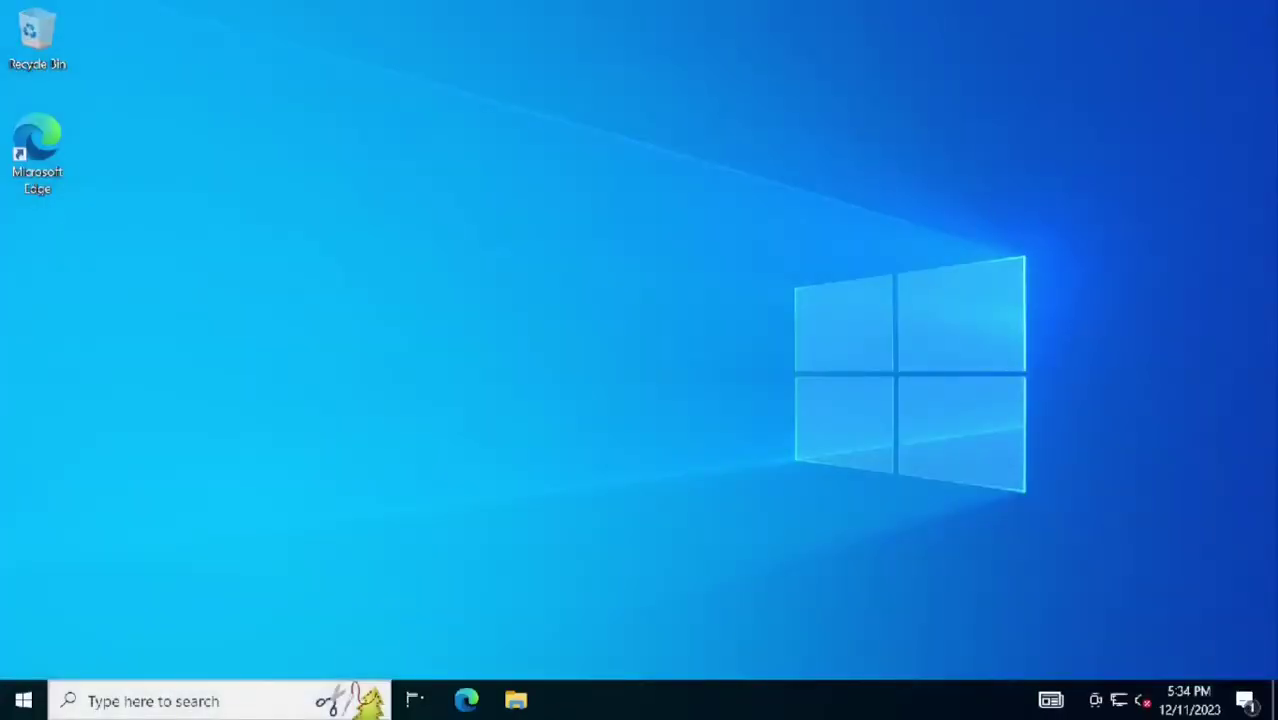
Open the properties of Local Disk (C:) from This PC and check its file system and space usage.
left_click(515, 700)
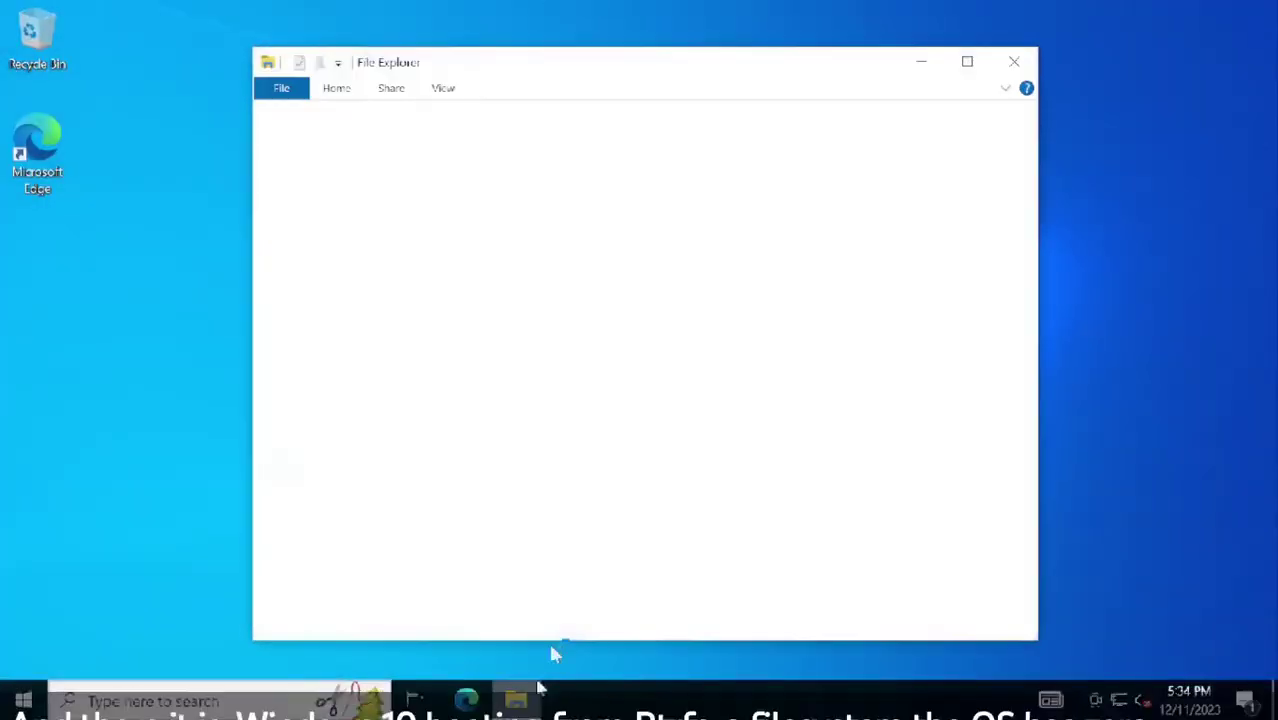
left_click(315, 375)
left_click(540, 445)
right_click(556, 440)
left_click(640, 424)
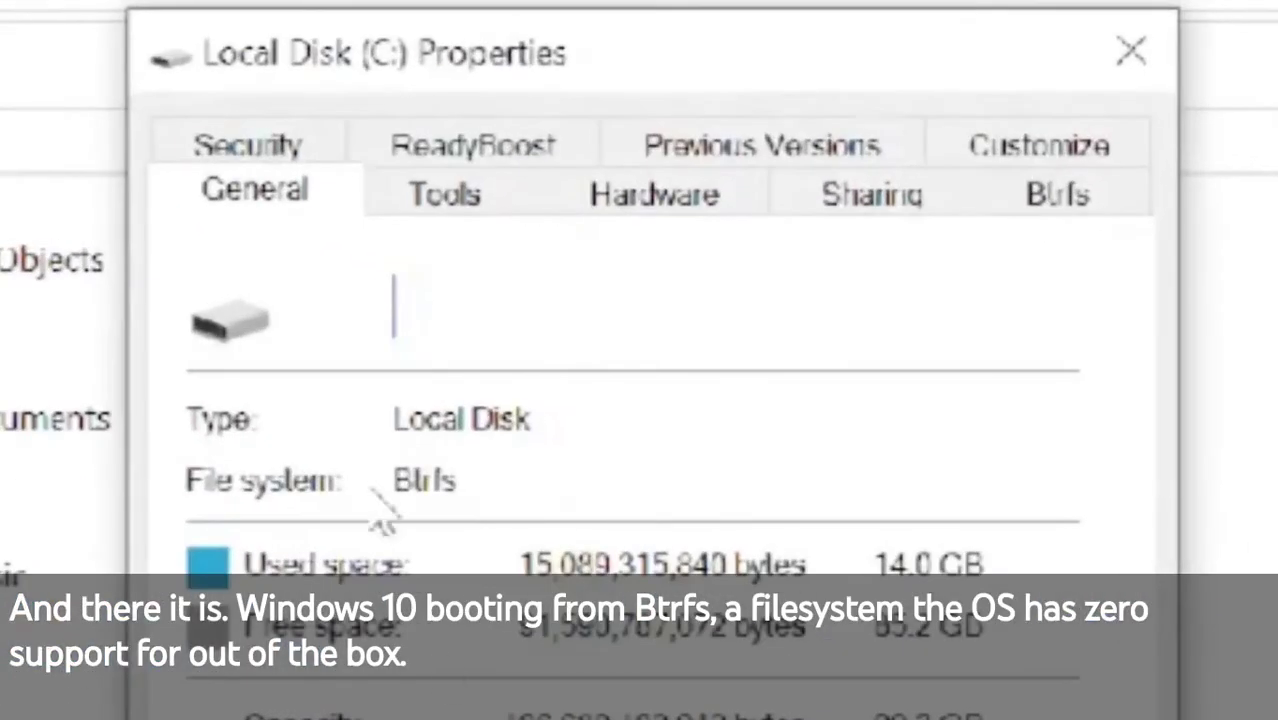
key("super")
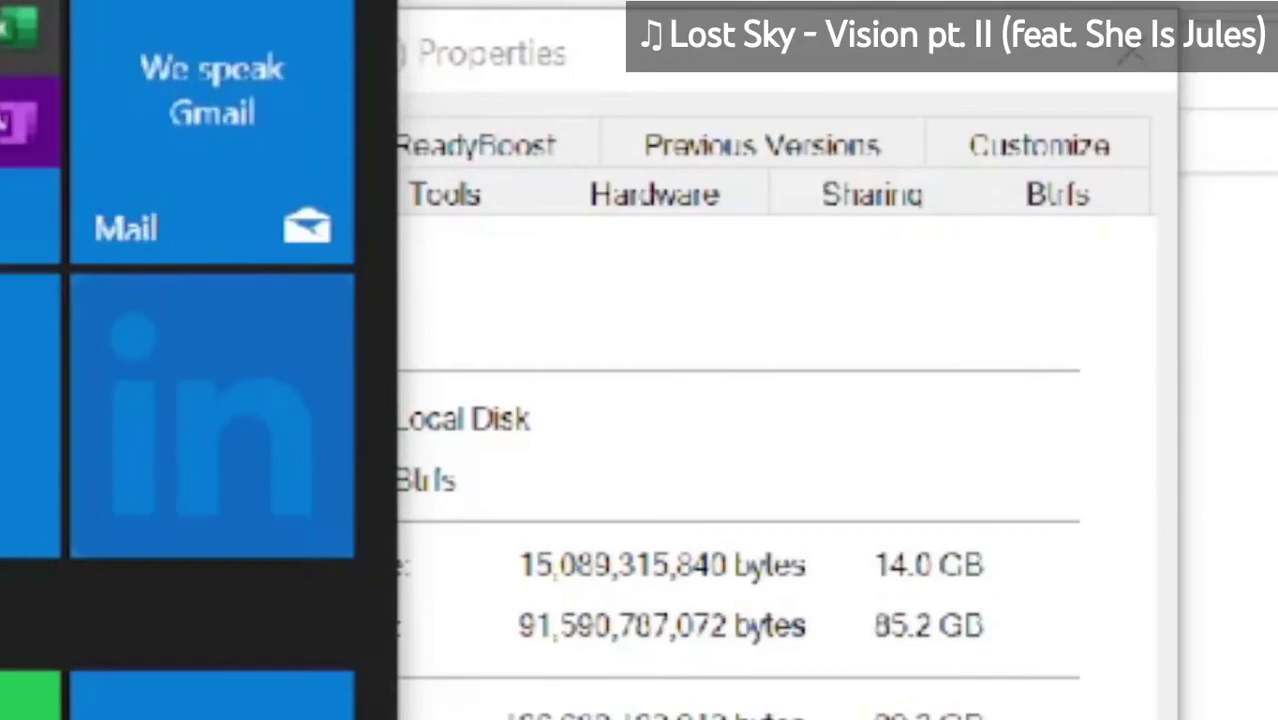
key("Escape")
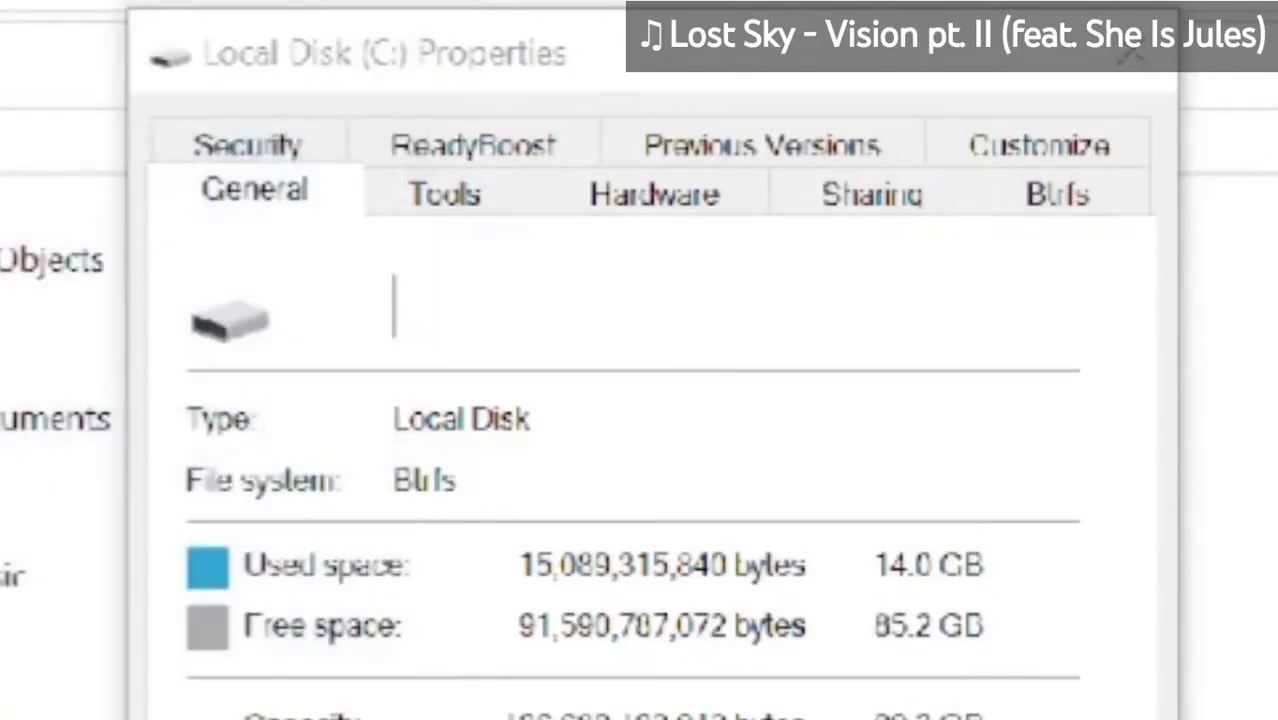
key("Escape")
left_click(515, 700)
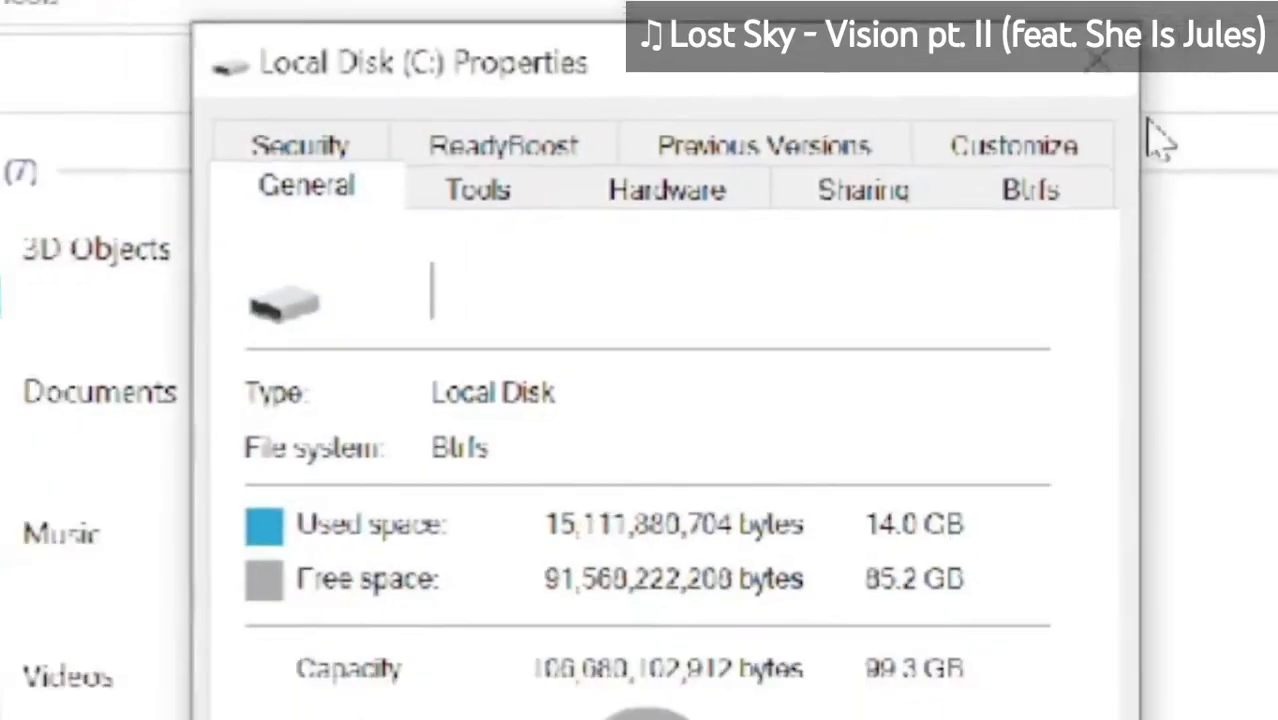
Launch Microsoft Store, browse its home page, and close it.
left_click(553, 706)
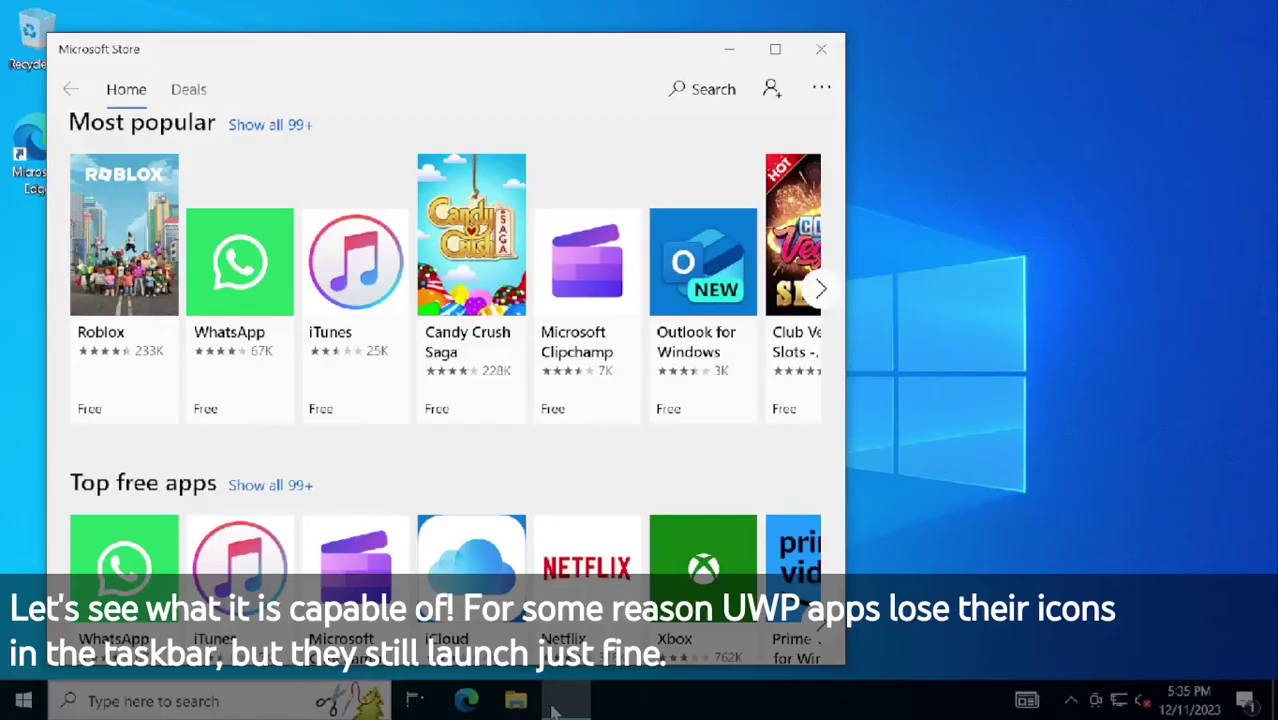
scroll(650, 300, "down", 5)
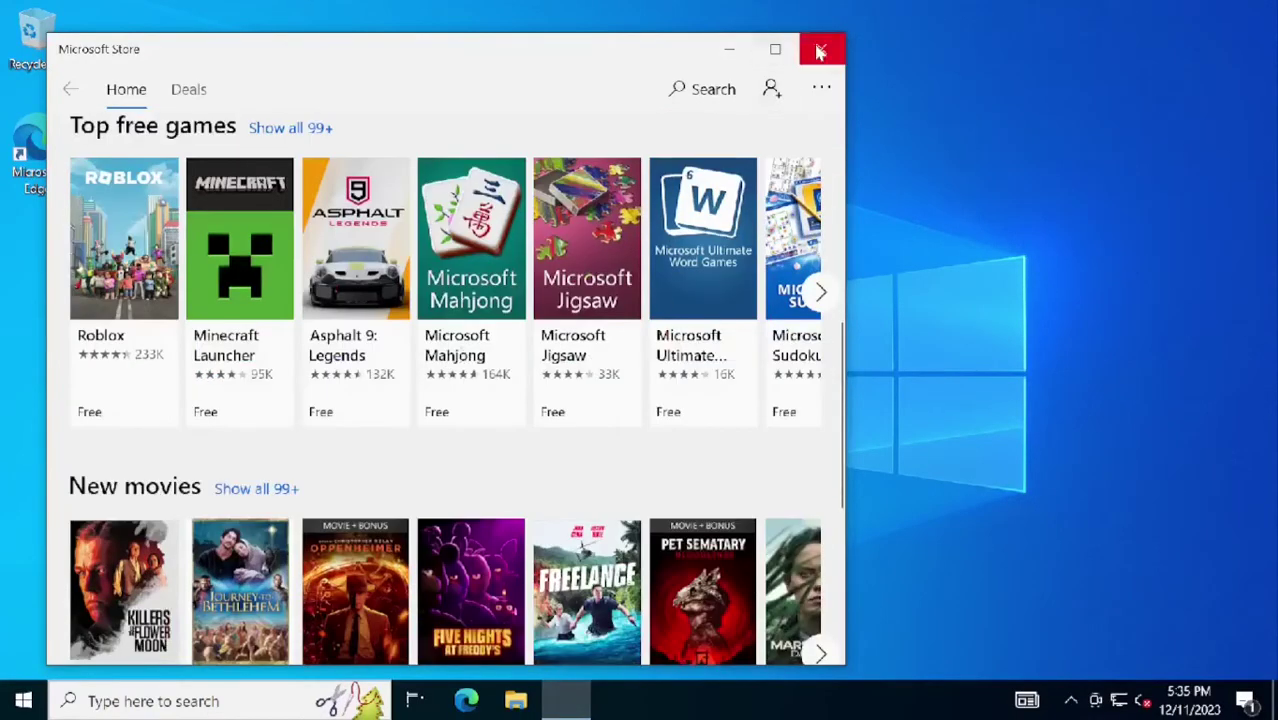
left_click(820, 48)
Create a new Btrfs subvolume on the desktop with its default name and open it.
right_click(626, 176)
left_click(700, 306)
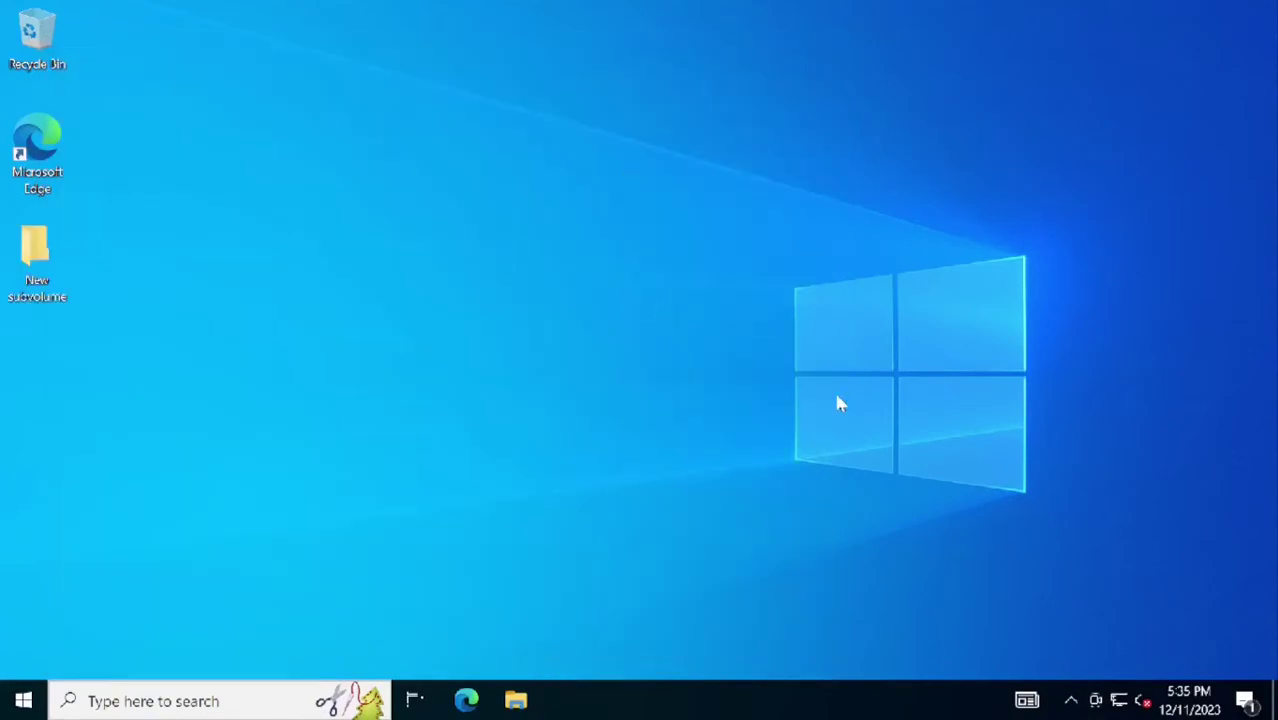
double_click(43, 281)
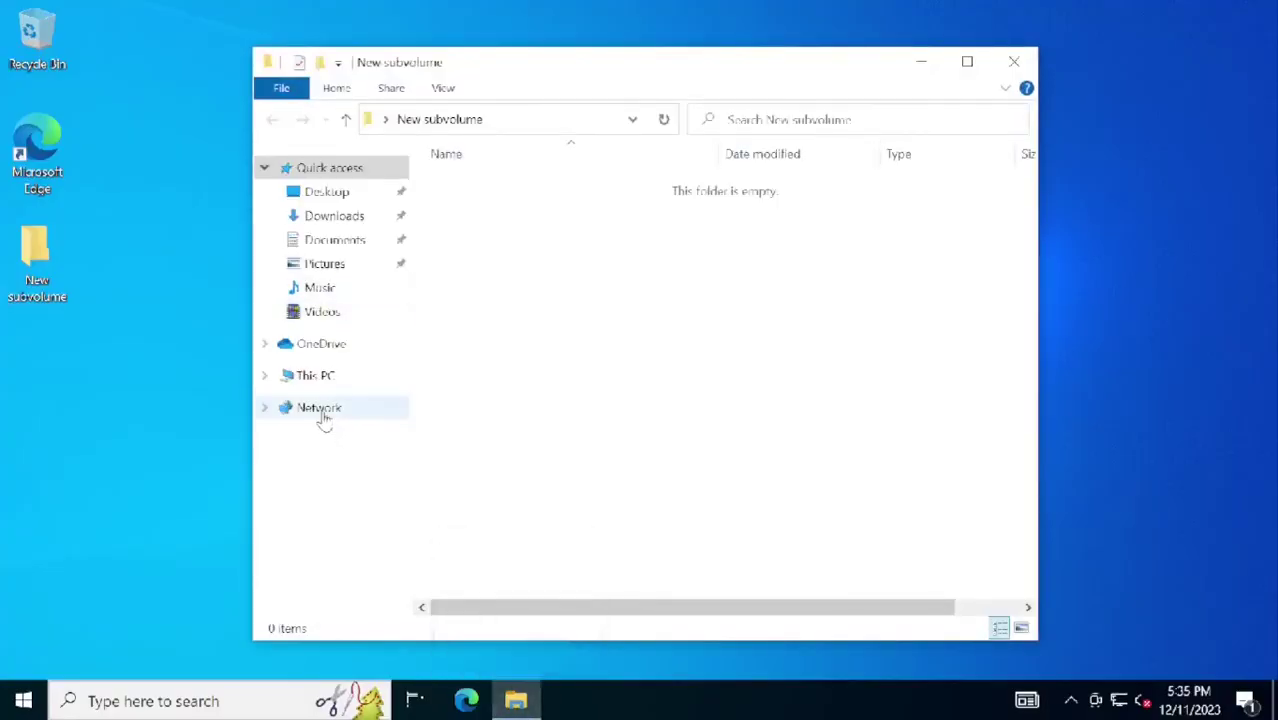
Show This PC, delete the New subvolume folder from the desktop, and empty the Recycle Bin.
left_click(315, 375)
left_click_drag(37, 255, 30, 36)
right_click(30, 36)
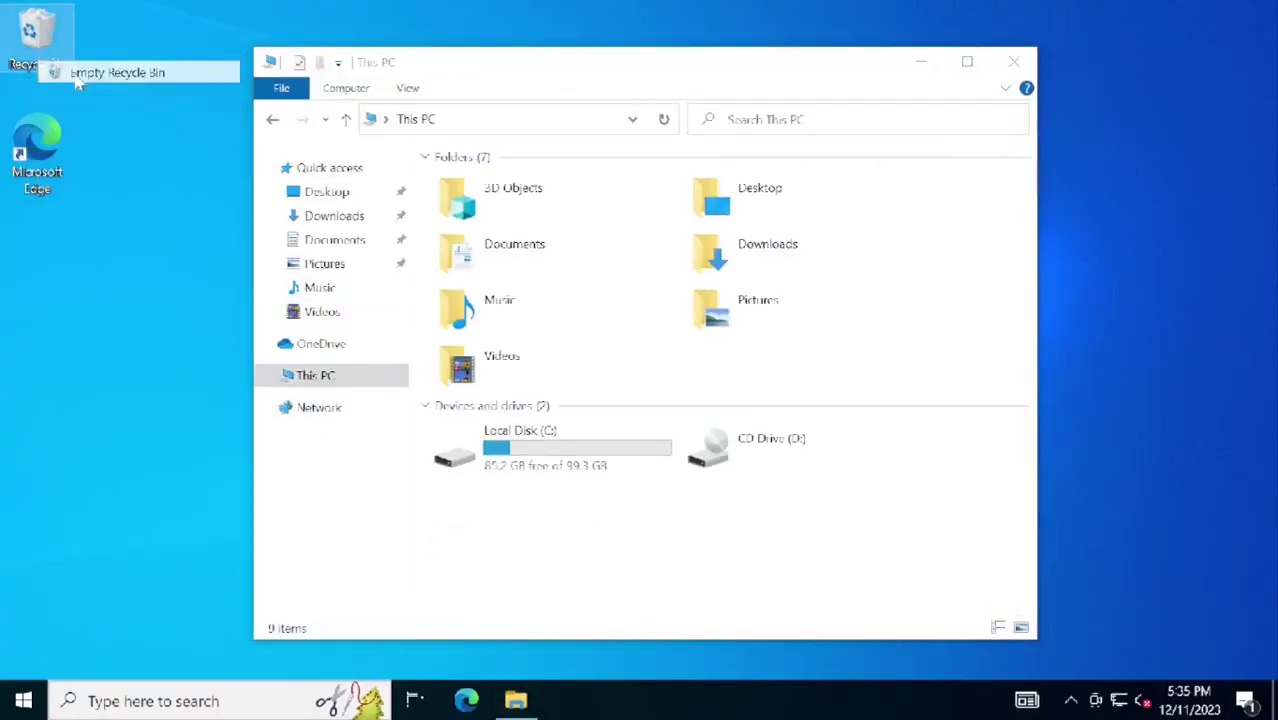
left_click(114, 71)
left_click(712, 415)
Open Disk Management, inspect the 99.35 GB partition on Disk 0, and close the window.
key("super+x")
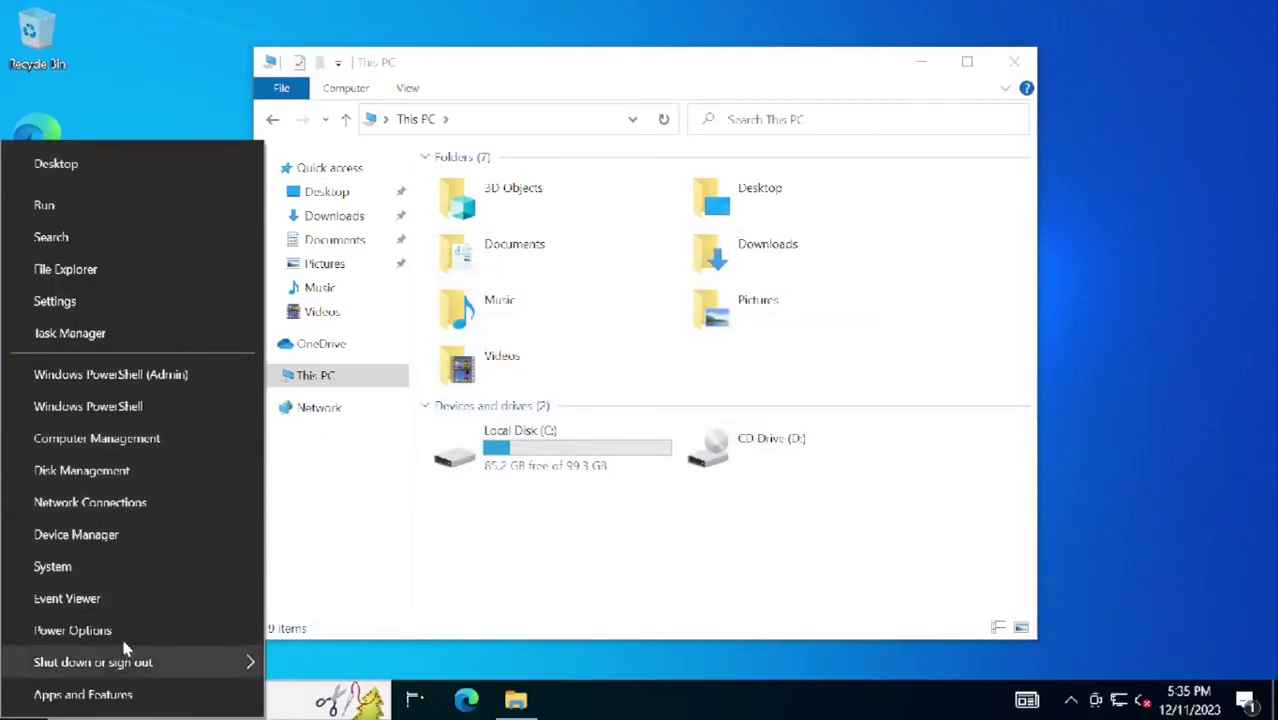
left_click(139, 473)
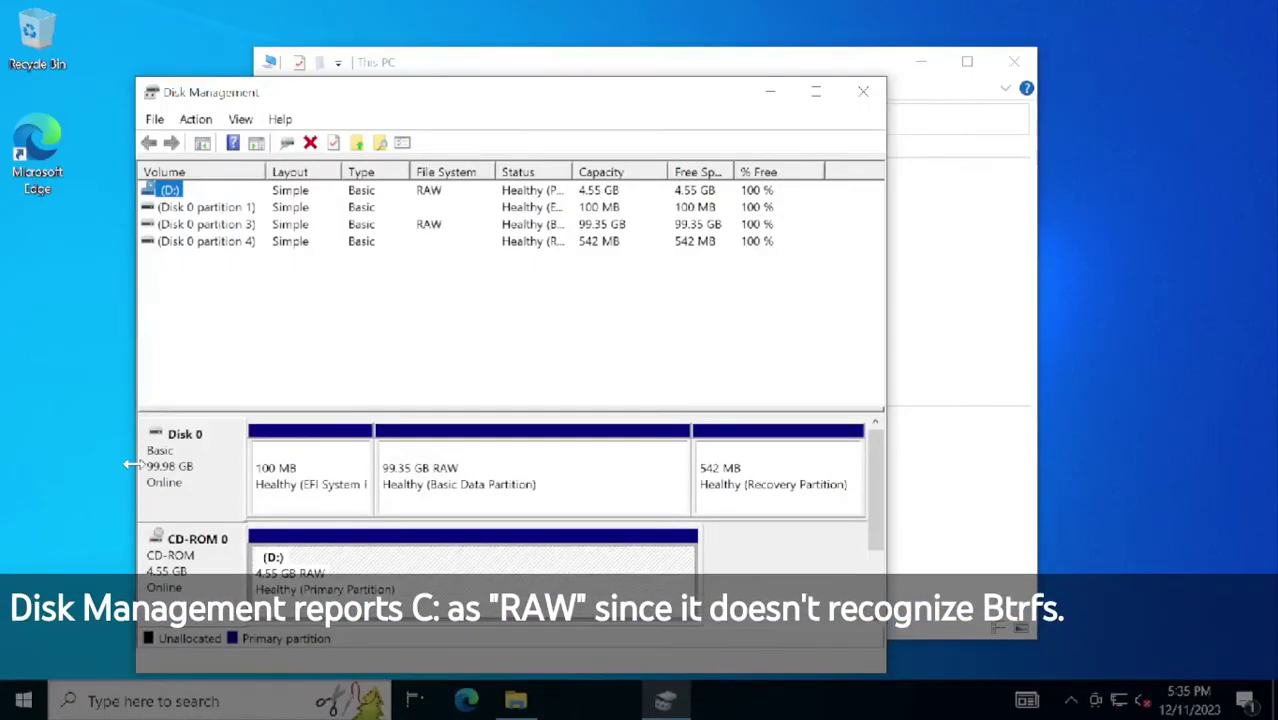
left_click(526, 490)
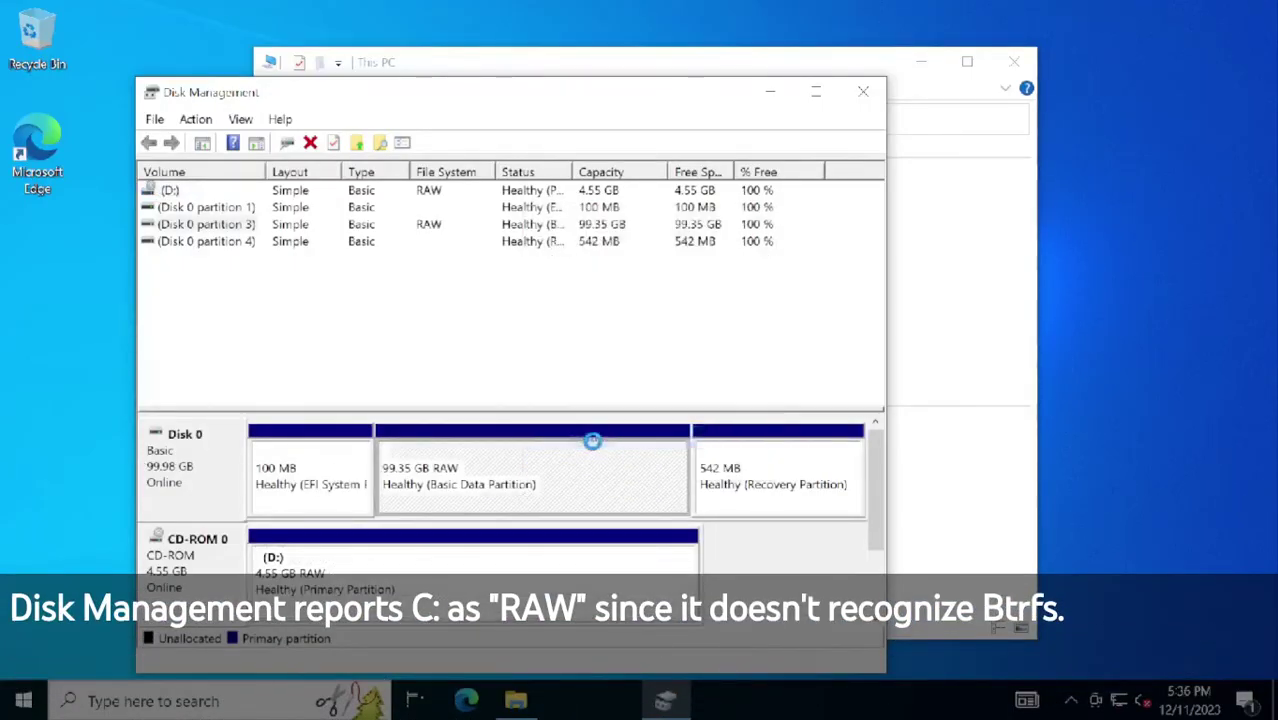
right_click(515, 430)
left_click(576, 386)
left_click(863, 93)
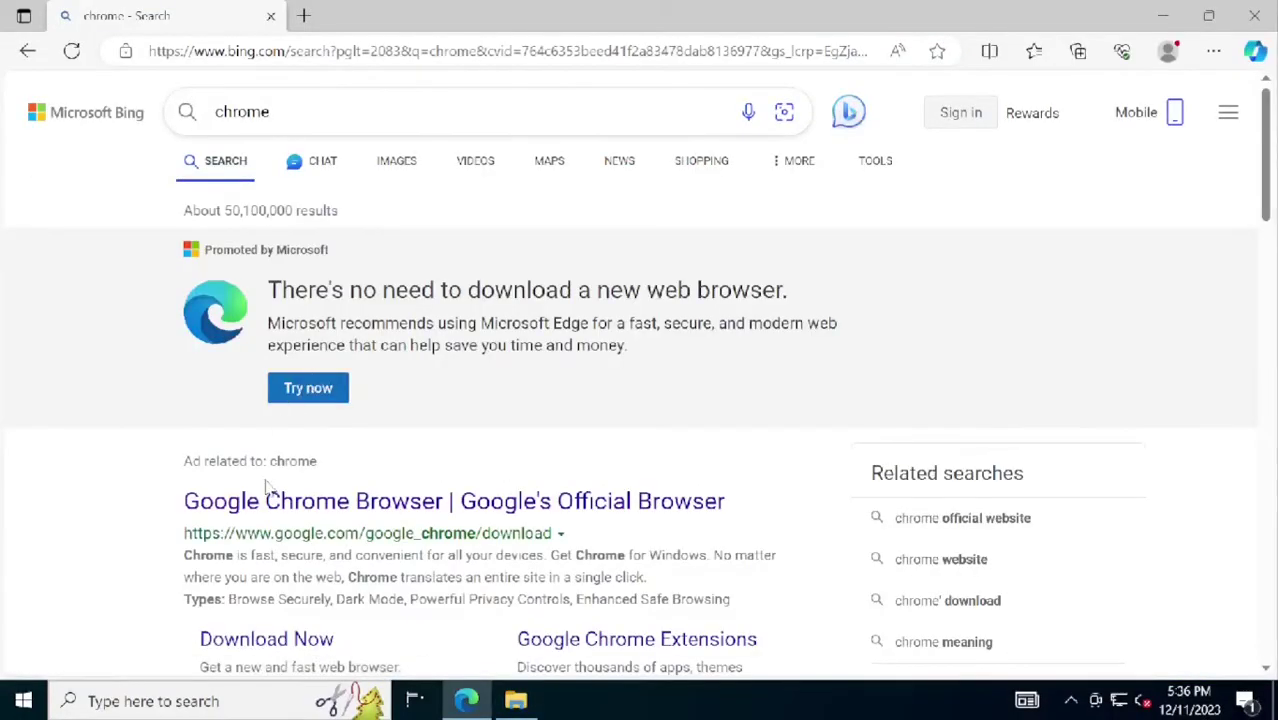
left_click(270, 488)
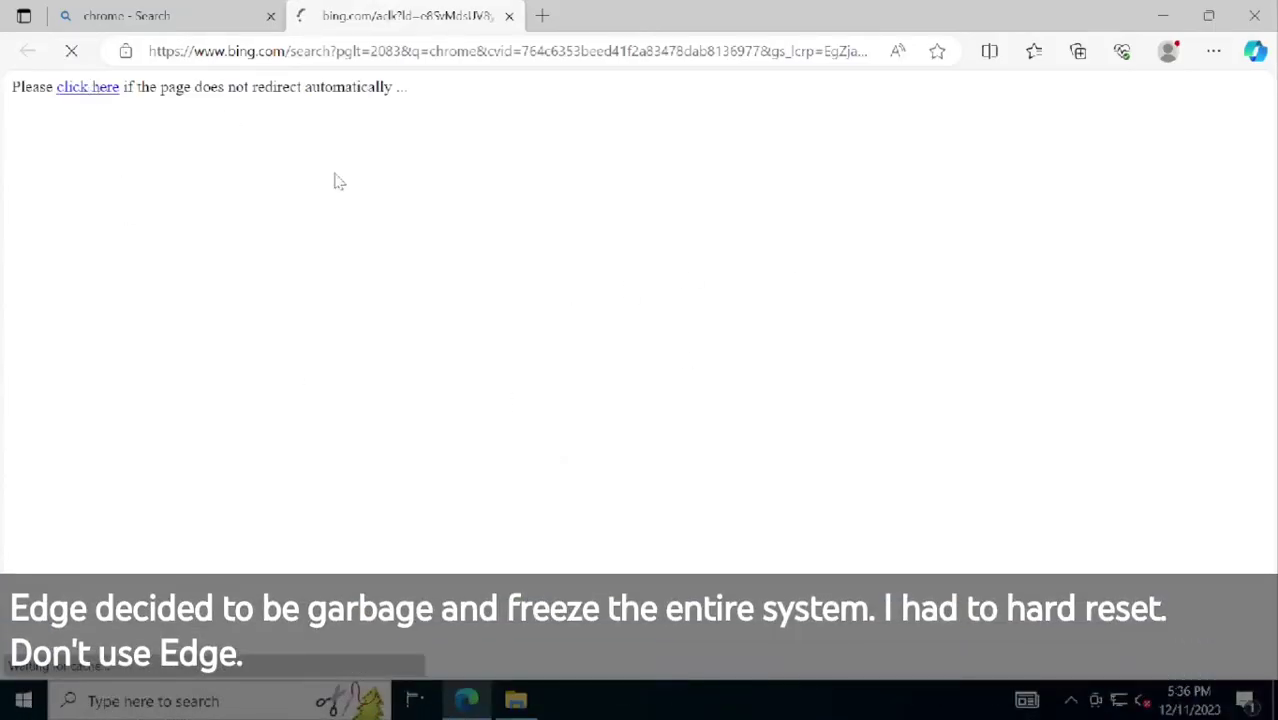
left_click(270, 16)
left_click(285, 47)
type("w")
key("Return")
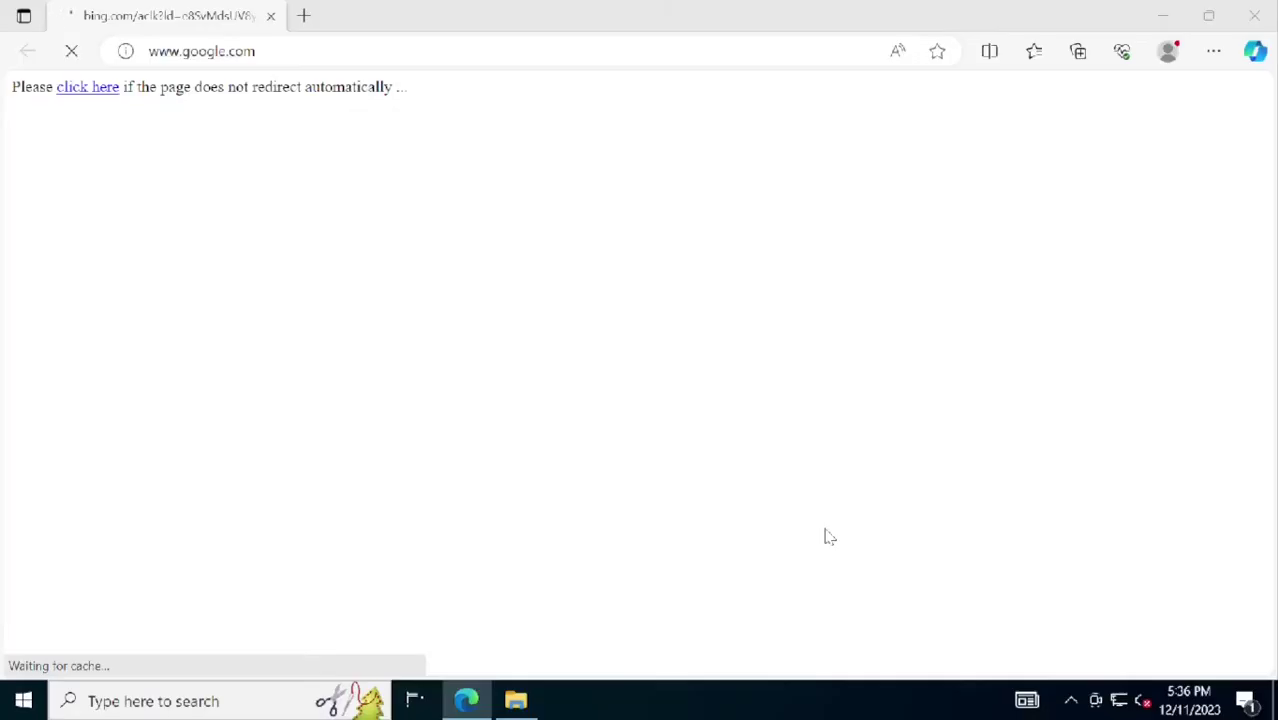
Send ctrl-alt-delete to the virtual machine with the sendkey command in the QEMU monitor and boot Windows again.
key("super+e")
key("super+d")
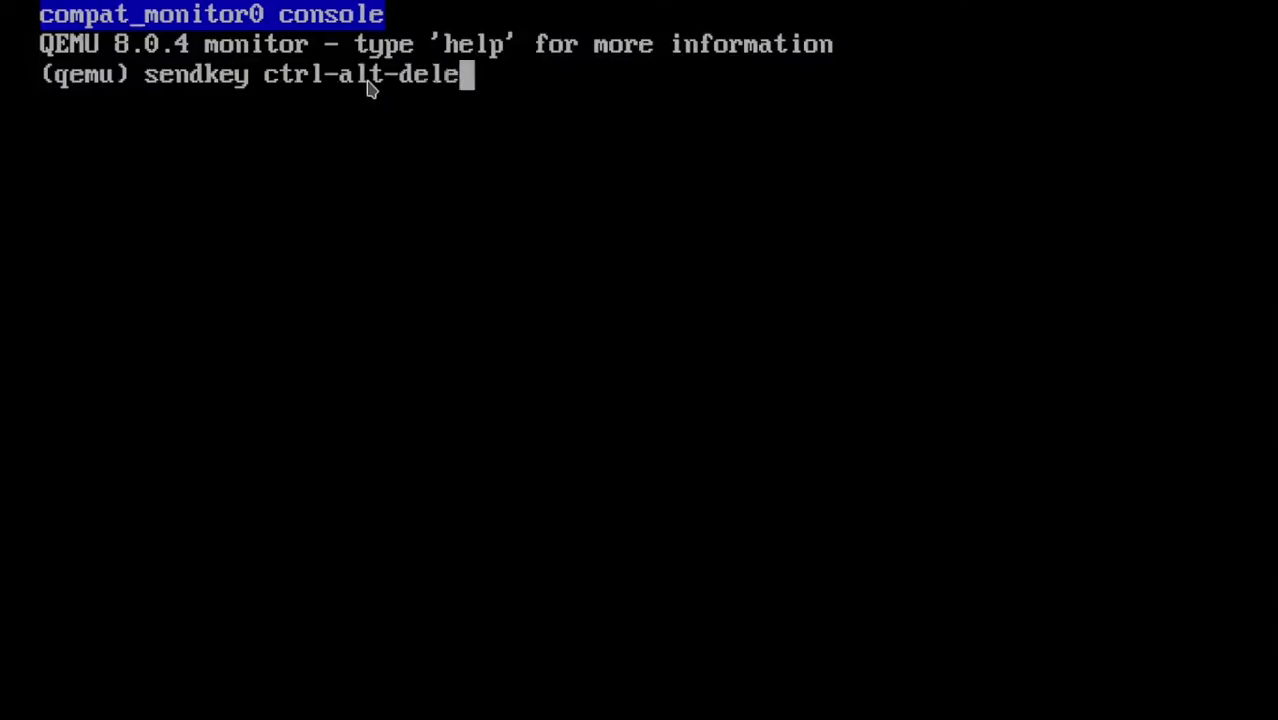
type("te")
key("Return")
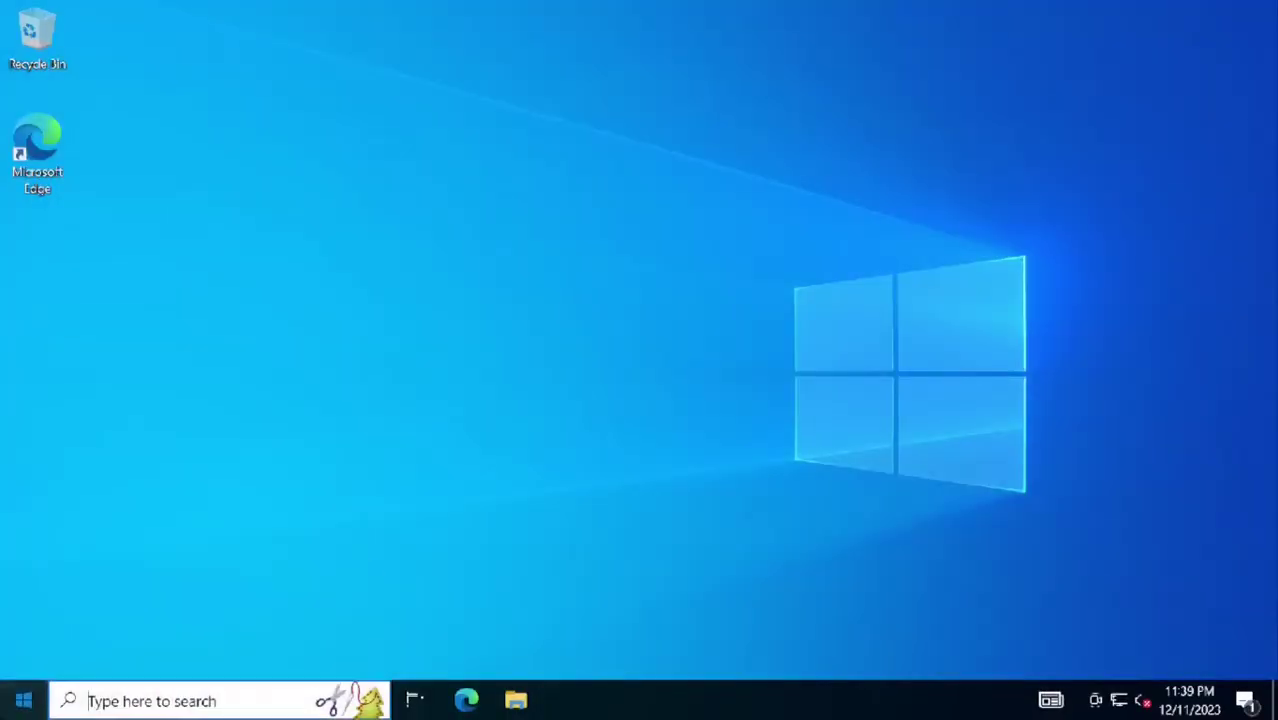
Run cmd, list the current directory with dir, and exit the Command Prompt.
key("super")
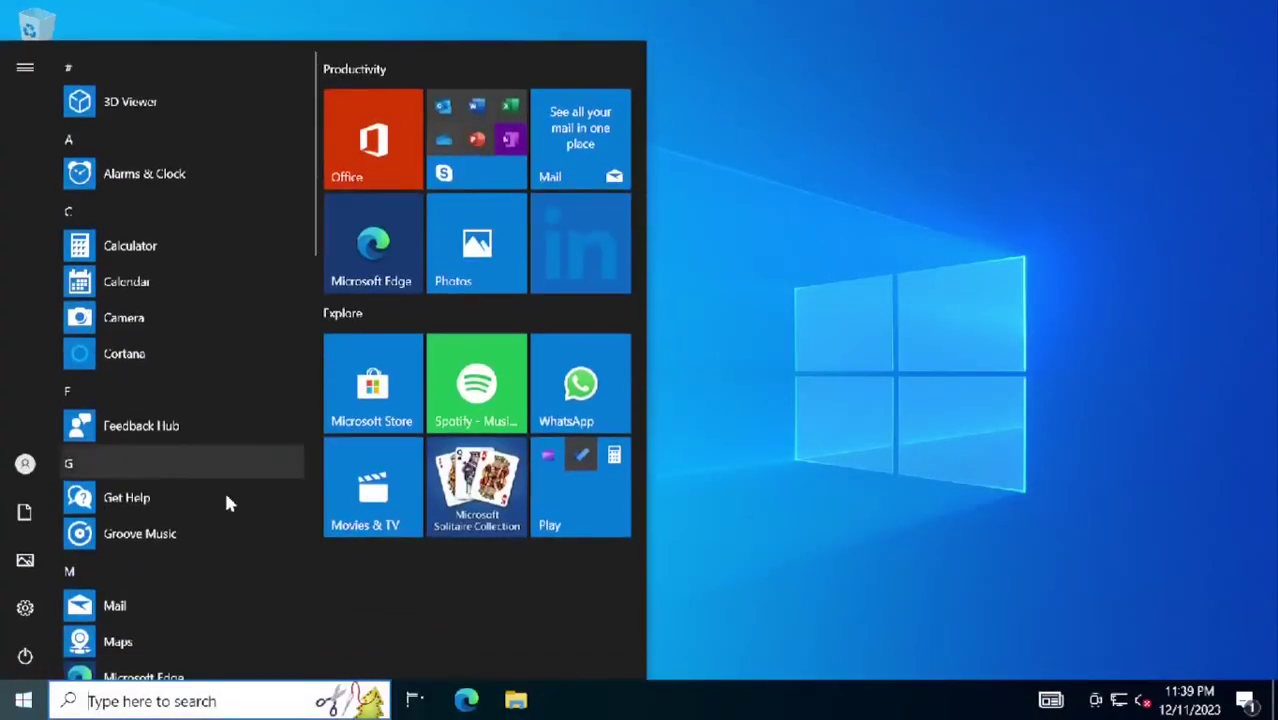
key("Escape")
key("super+r")
type("cmd")
key("Return")
type("dir")
key("Return")
type("exit")
key("Return")
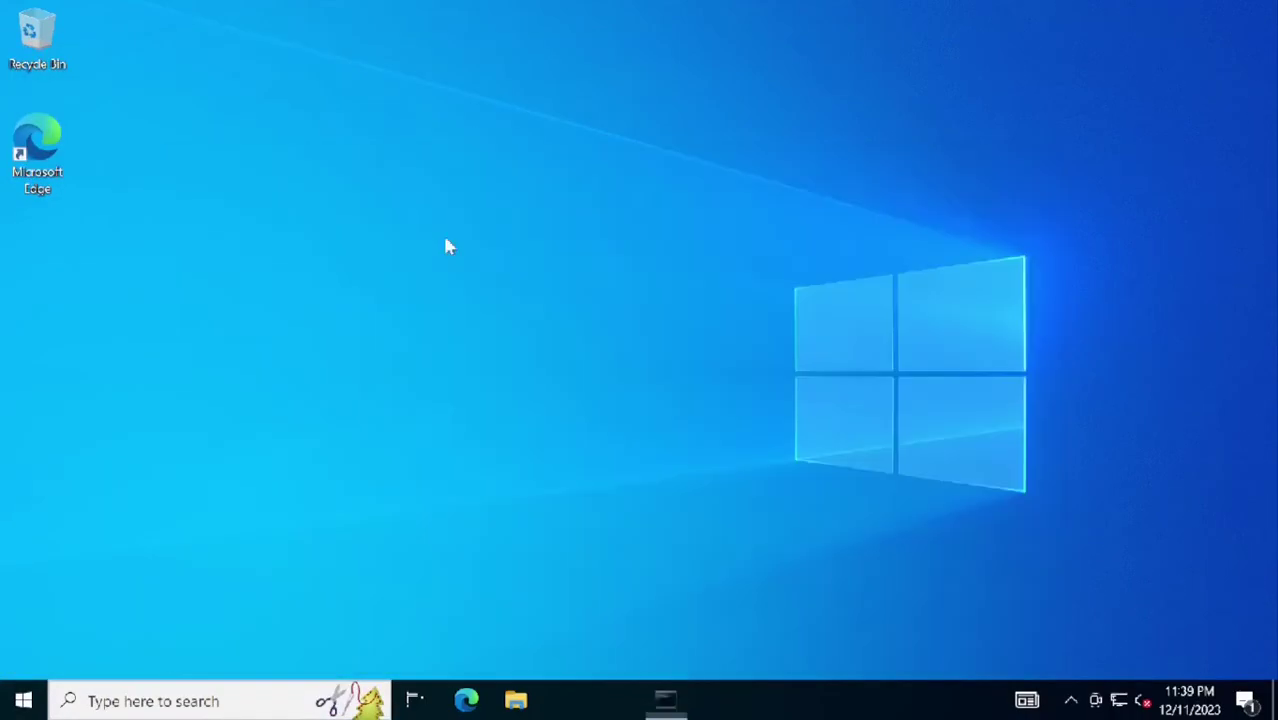
Open Command Prompt as administrator, run curl, and display its options with curl --help.
left_click(20, 703)
type("cmd")
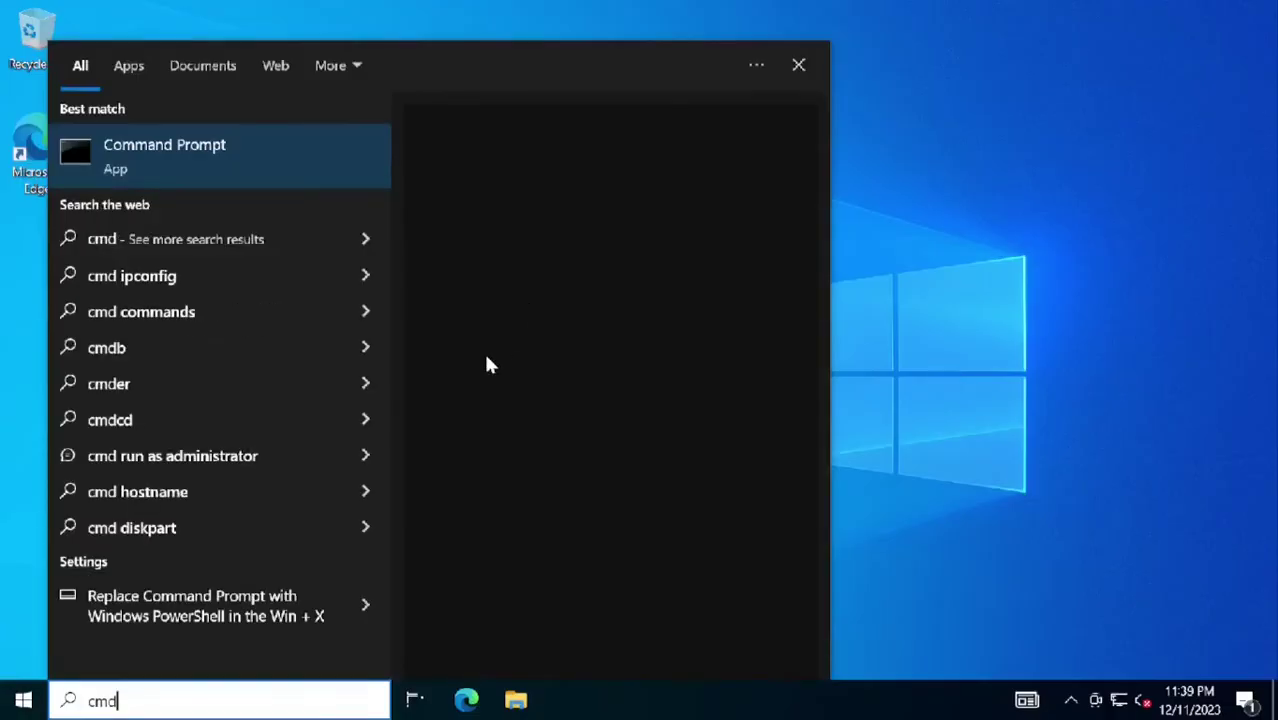
left_click(503, 347)
left_click(560, 482)
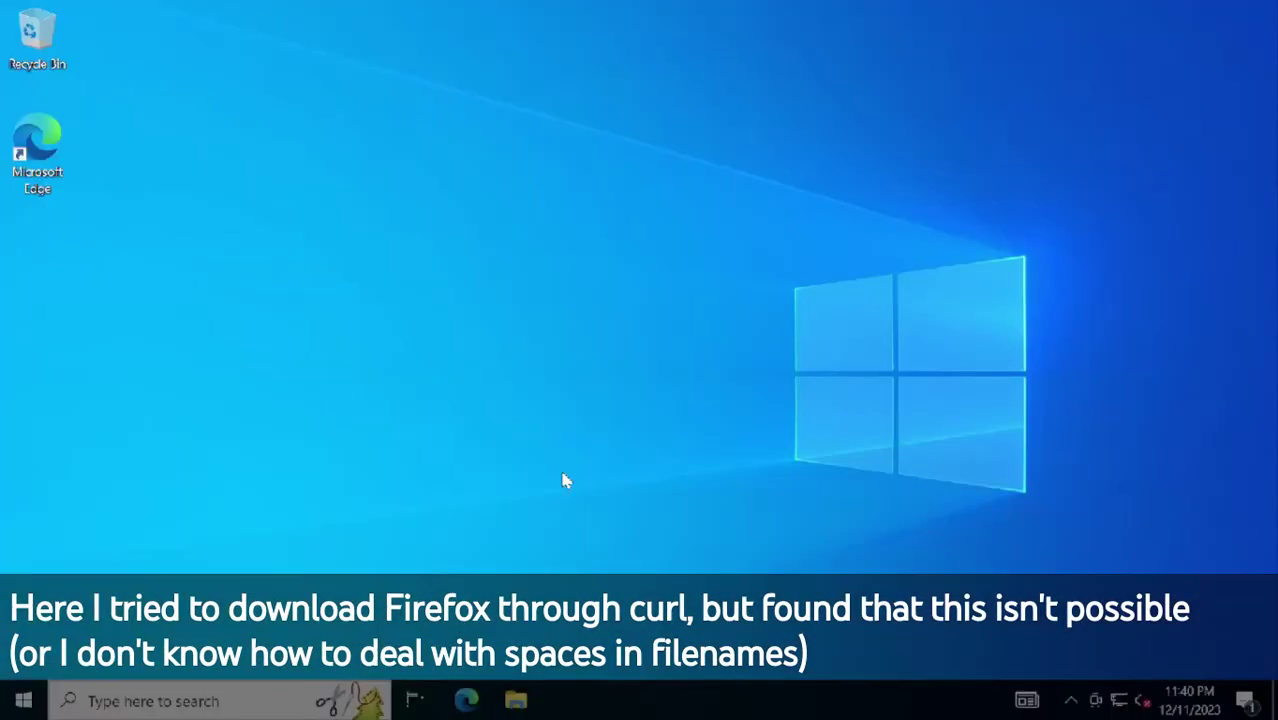
type("curl")
key("Return")
type("curl --help")
key("Return")
Try cd ~ in the Command Prompt, and change to the Downloads folder in the user's profile.
type("cd")
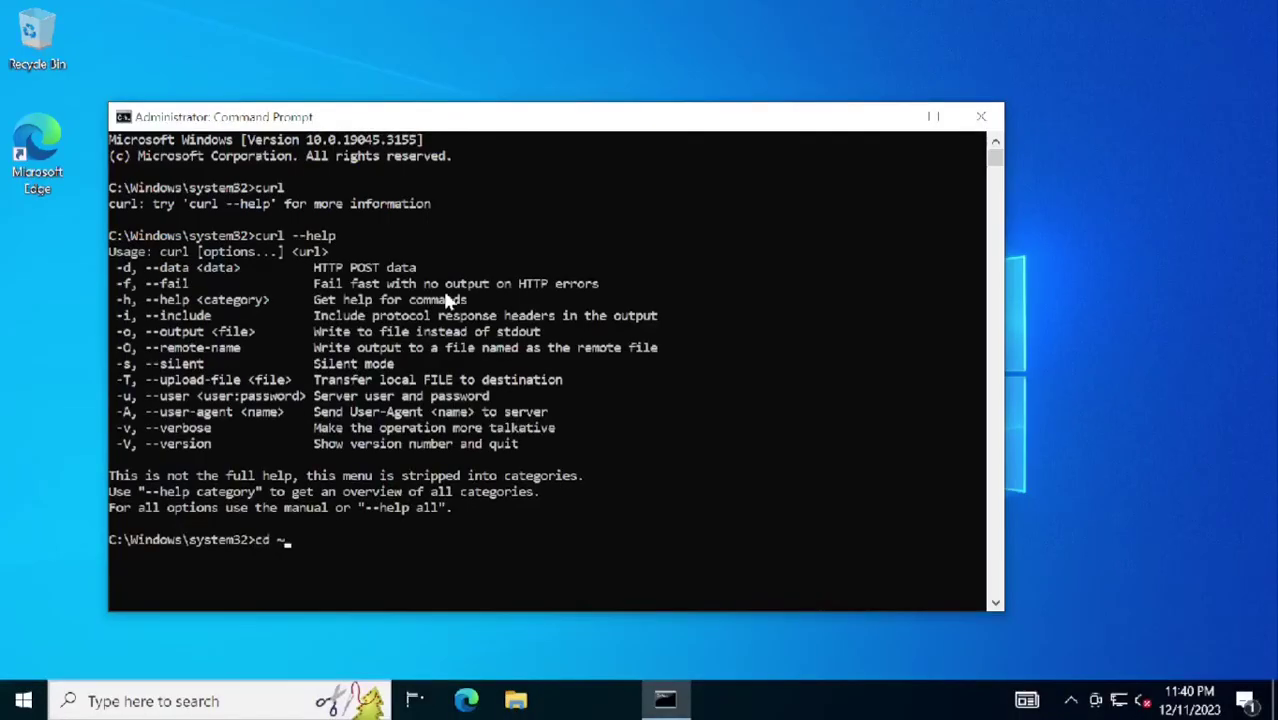
type(" ~")
key("Return")
type("cd C:\\Users\\Lag")
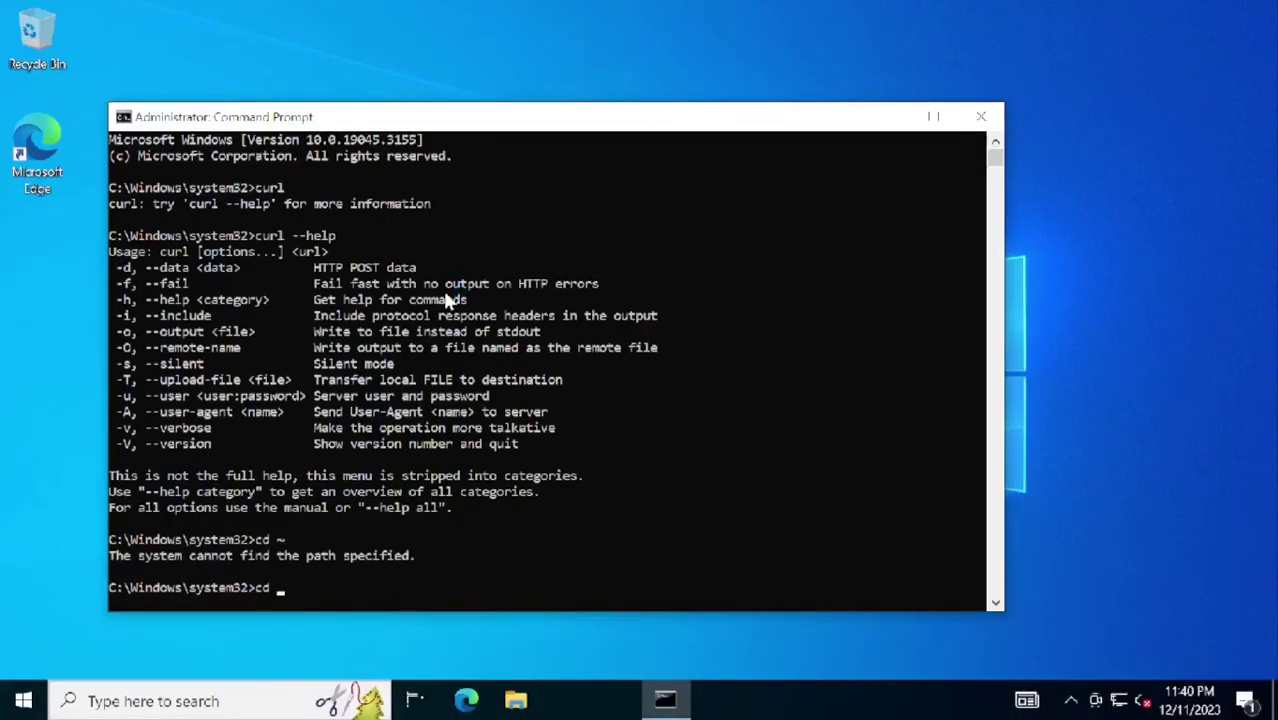
key("Return")
type("cd C:\\Users\\LagLife")
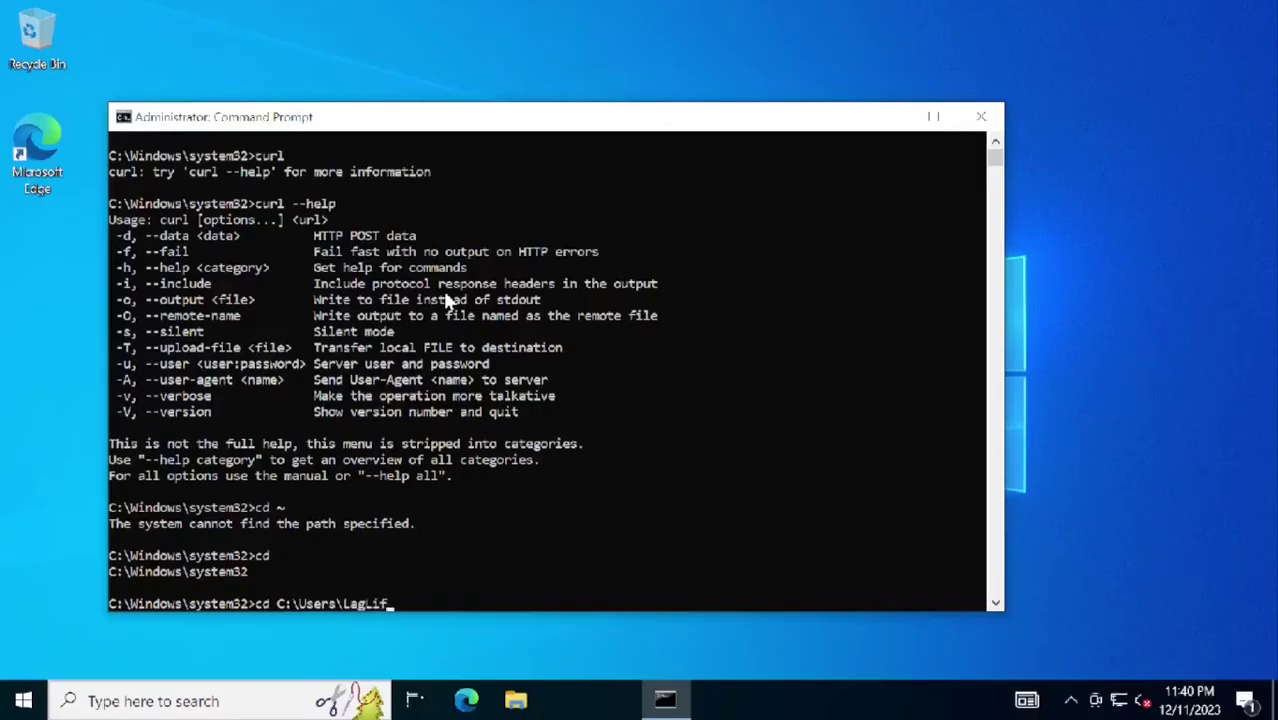
key("Return")
type("cd Downloads")
key("Return")
type("curl ")
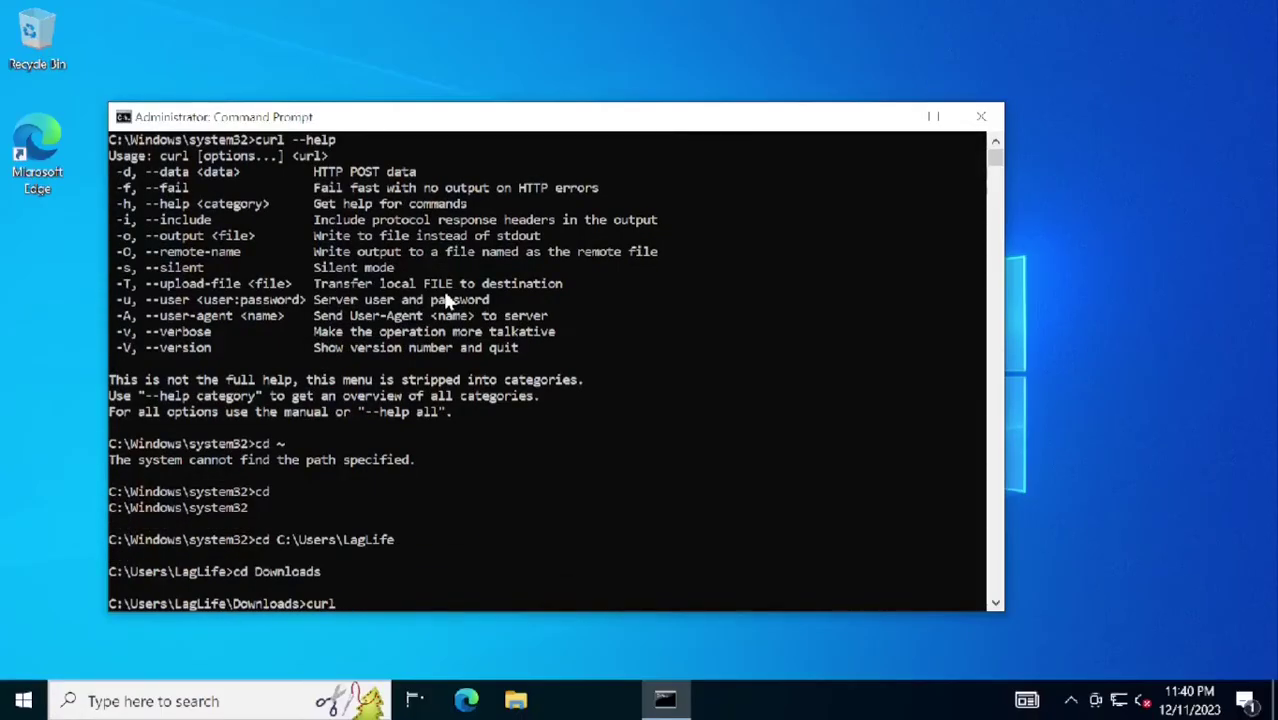
type("https://archive.mozilla.org/")
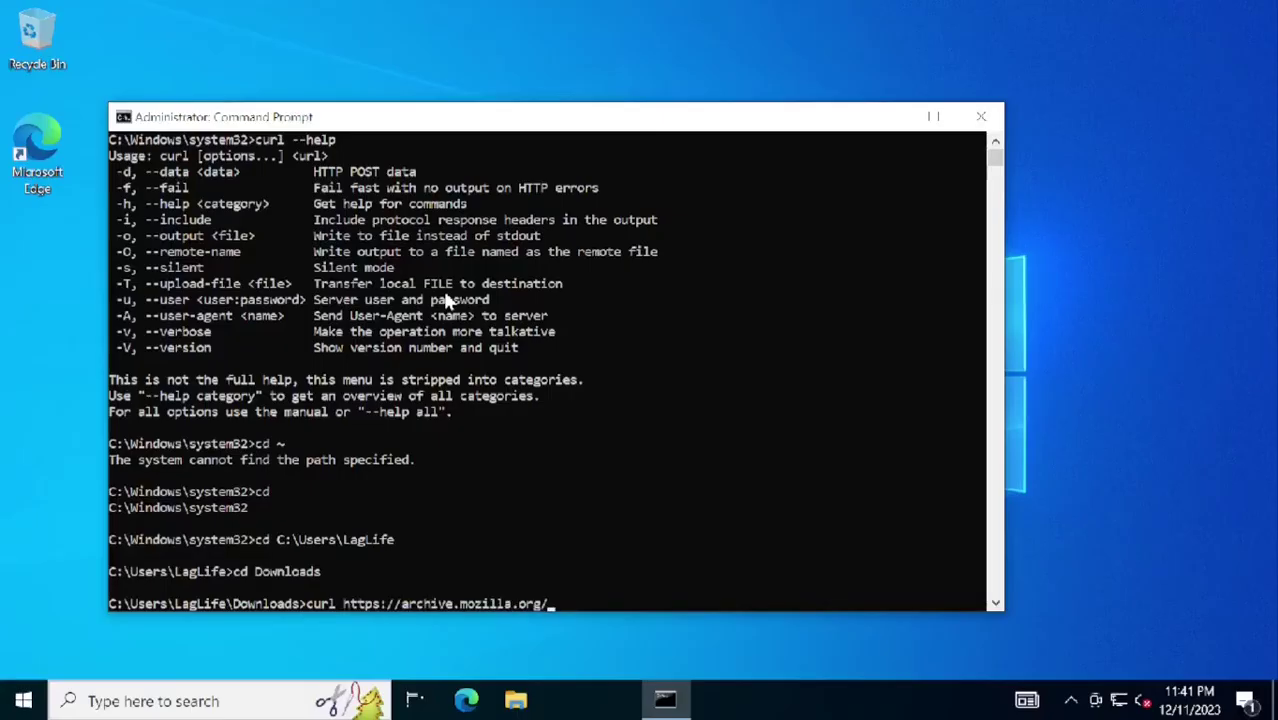
type("pub/firefox/releases/120.0.1/win64/")
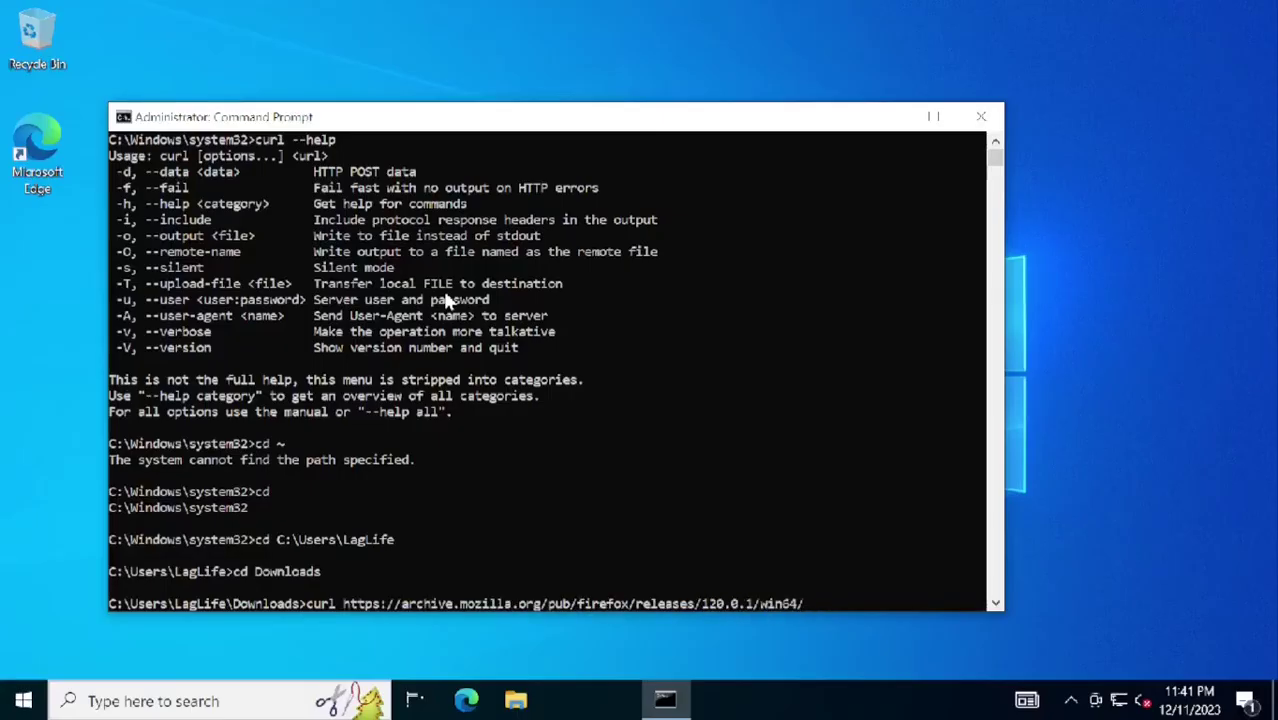
type("en-US/\"Firefox")
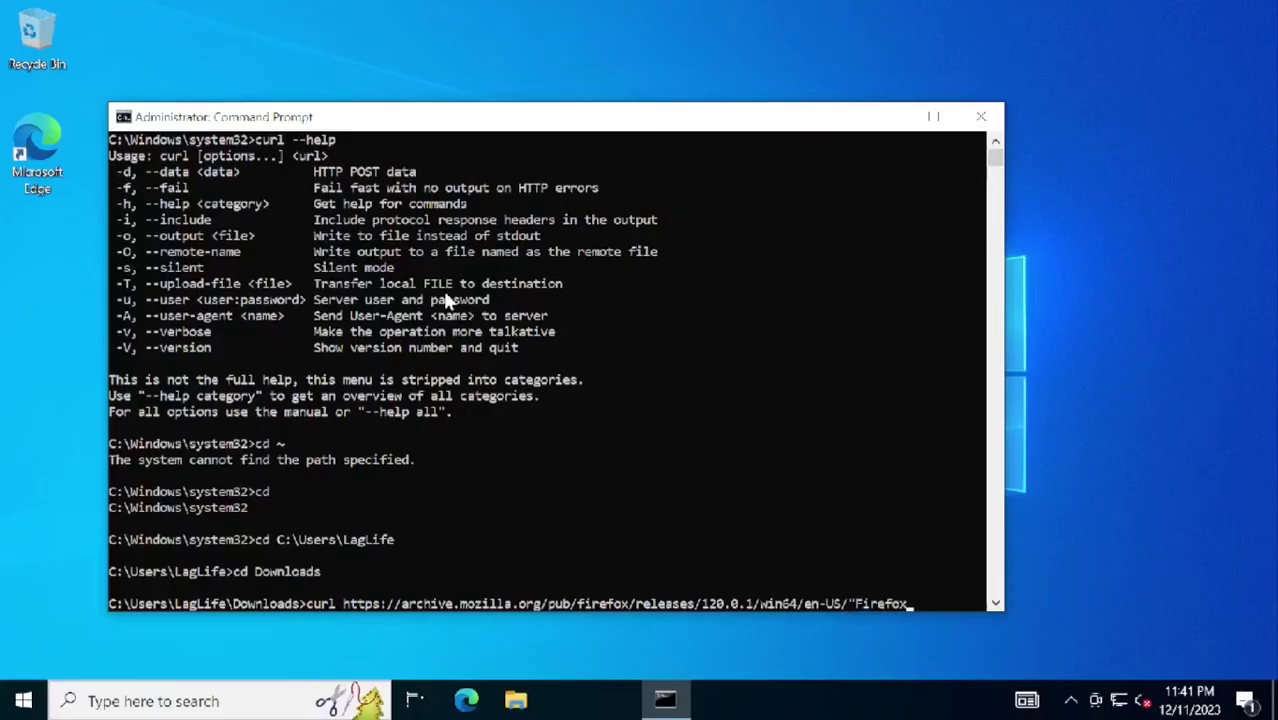
type(" Setup 120.0.1.exe\"")
key("Return")
key("Up")
key("Return")
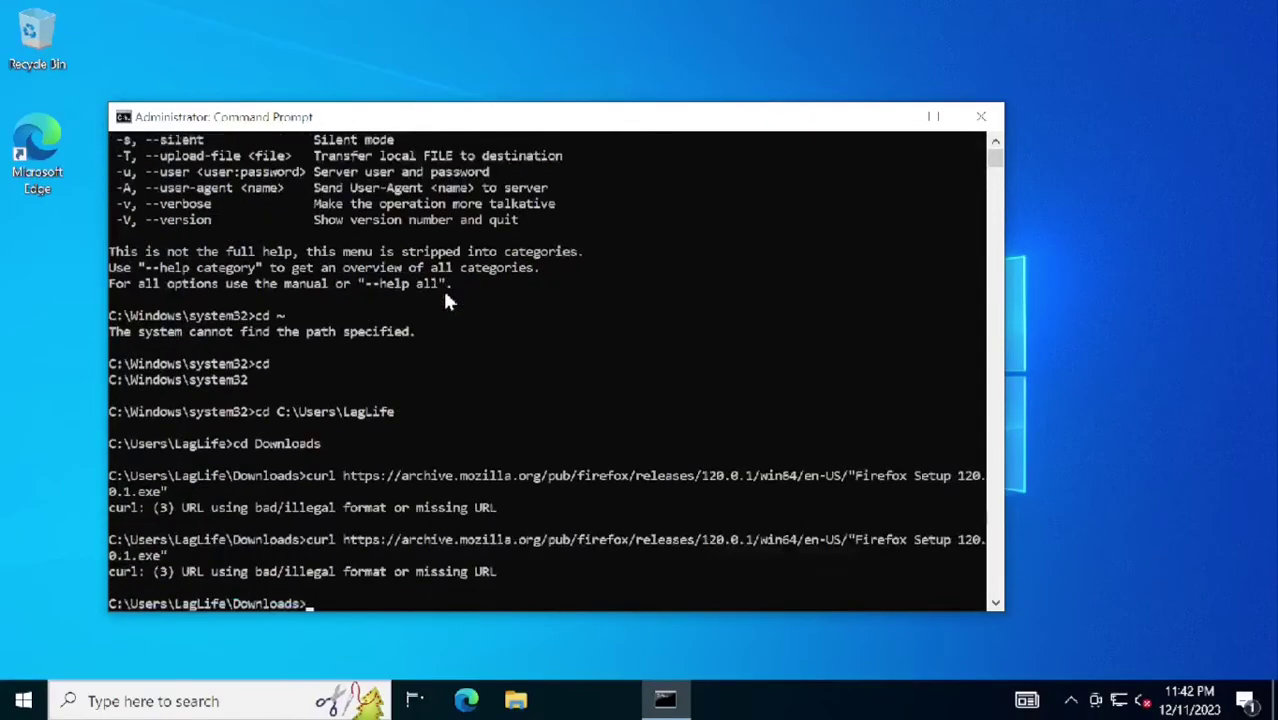
Query the Firefox 120.0.1 release paths win64/en-US and win64 with curl, without trailing slashes.
key("Up")
key("BackSpace")
key("BackSpace")
key("BackSpace")
key("BackSpace")
key("BackSpace")
key("BackSpace")
key("BackSpace")
key("BackSpace")
key("BackSpace")
key("BackSpace")
key("BackSpace")
key("BackSpace")
key("BackSpace")
key("BackSpace")
key("BackSpace")
key("BackSpace")
key("BackSpace")
key("BackSpace")
key("BackSpace")
key("BackSpace")
key("Return")
key("Up")
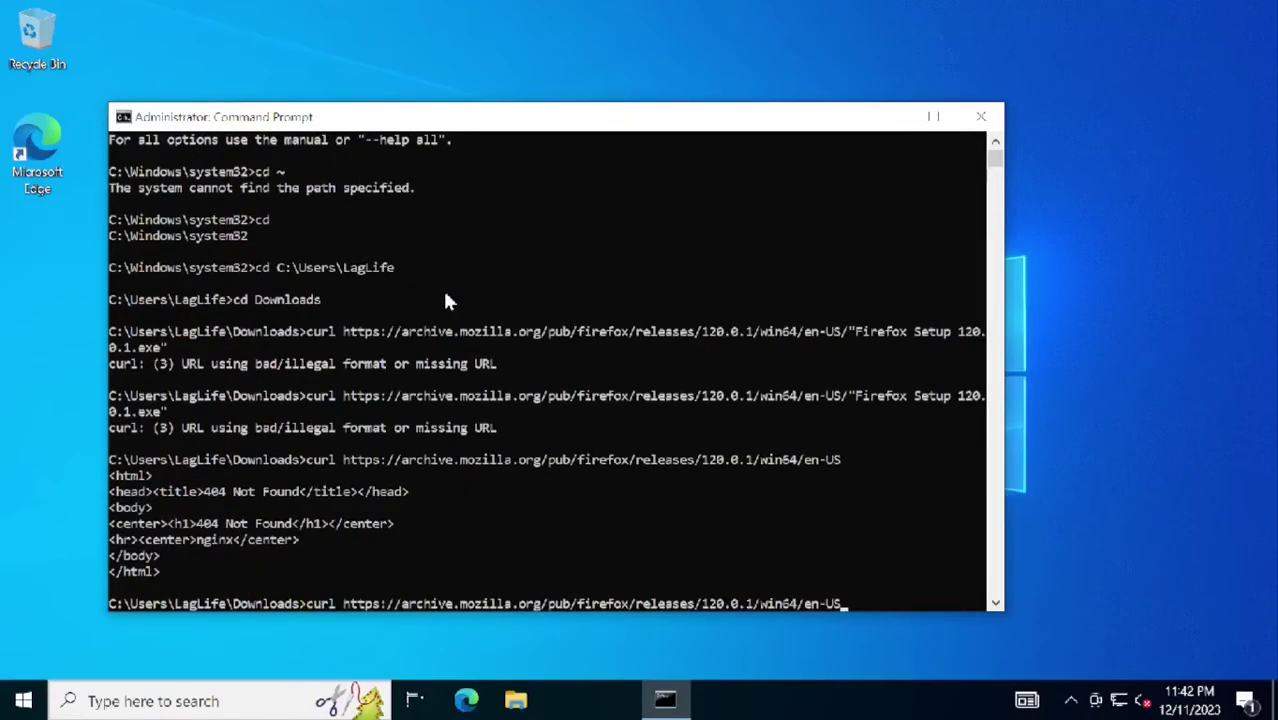
key("BackSpace")
key("BackSpace")
key("BackSpace")
key("BackSpace")
key("BackSpace")
key("BackSpace")
key("Return")
key("Up")
key("BackSpace")
key("BackSpace")
key("BackSpace")
key("BackSpace")
key("BackSpace")
key("BackSpace")
key("BackSpace")
key("BackSpace")
key("BackSpace")
key("BackSpace")
key("BackSpace")
key("BackSpace")
key("BackSpace")
key("BackSpace")
key("BackSpace")
key("BackSpace")
key("BackSpace")
key("BackSpace")
key("BackSpace")
key("BackSpace")
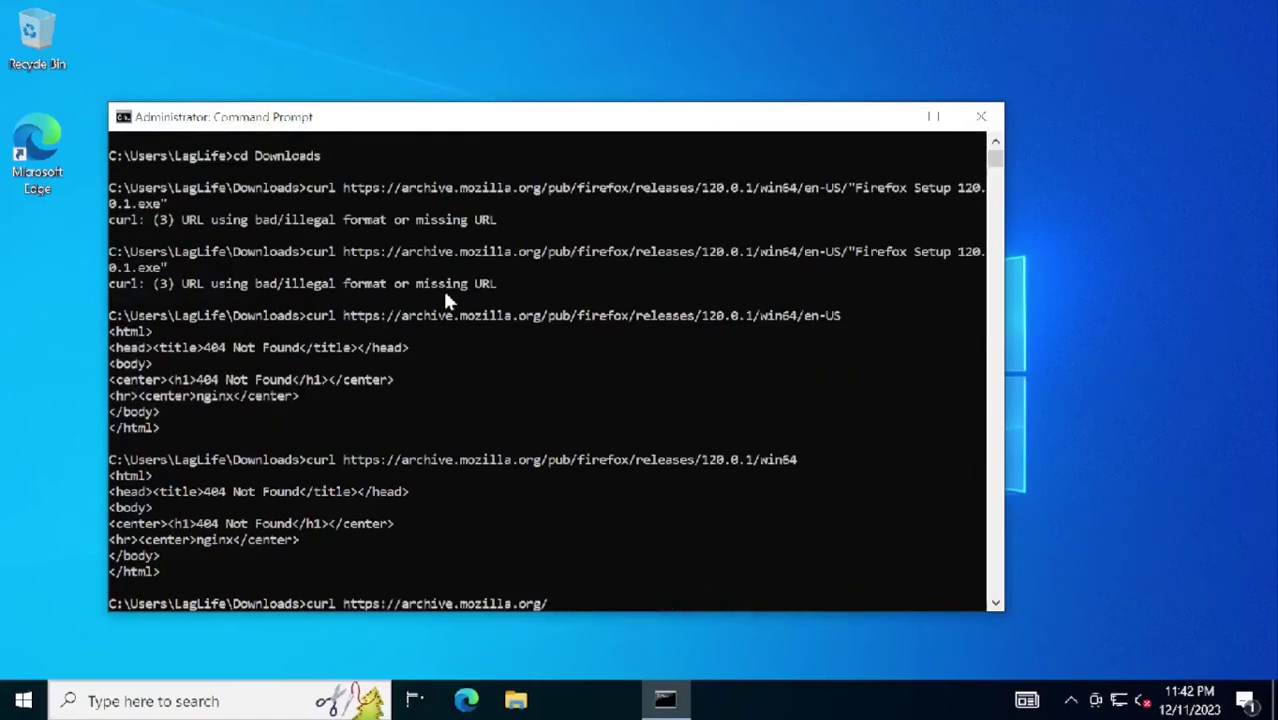
key("Return")
key("Up")
type("pub")
key("Return")
key("Up")
type("/")
key("Return")
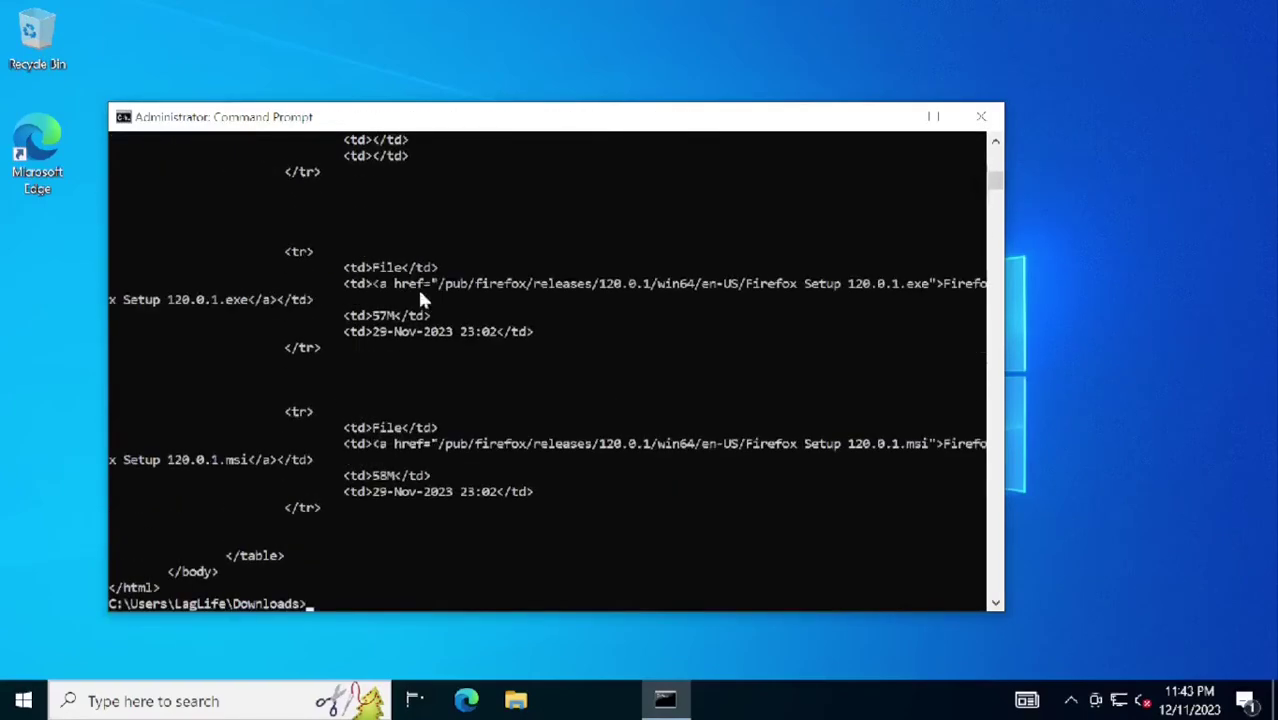
Mark the installer's path in the listing and try curl with 120.0.1/win64/en-US/Firefox Setup 120.0.1.exe unquoted.
left_click_drag(432, 285, 920, 285)
key("Up")
type("120.0.1/win64/en-US/Firefox Setup 120.0.1.exe")
key("Return")
Try the curl download again with backslashes escaping the spaces in the Firefox Setup 120.0.1.exe filename.
key("Up")
key("Left")
key("Left")
key("Left")
key("Left")
key("Left")
key("Left")
key("Left")
key("Left")
key("Left")
key("Left")
key("Left")
key("Left")
type("\\")
key("Left")
key("Left")
key("Left")
key("Left")
key("Left")
key("Left")
key("Left")
type("\\")
key("Return")
Strip the filename from the curl command and list the release's en-US/ directory with a trailing slash.
key("Up")
key("BackSpace")
key("BackSpace")
key("BackSpace")
key("BackSpace")
key("BackSpace")
key("BackSpace")
key("BackSpace")
key("BackSpace")
key("BackSpace")
key("BackSpace")
key("BackSpace")
key("BackSpace")
key("BackSpace")
key("BackSpace")
key("BackSpace")
key("BackSpace")
key("BackSpace")
key("BackSpace")
key("BackSpace")
key("BackSpace")
key("Return")
key("Up")
type("/")
key("Return")
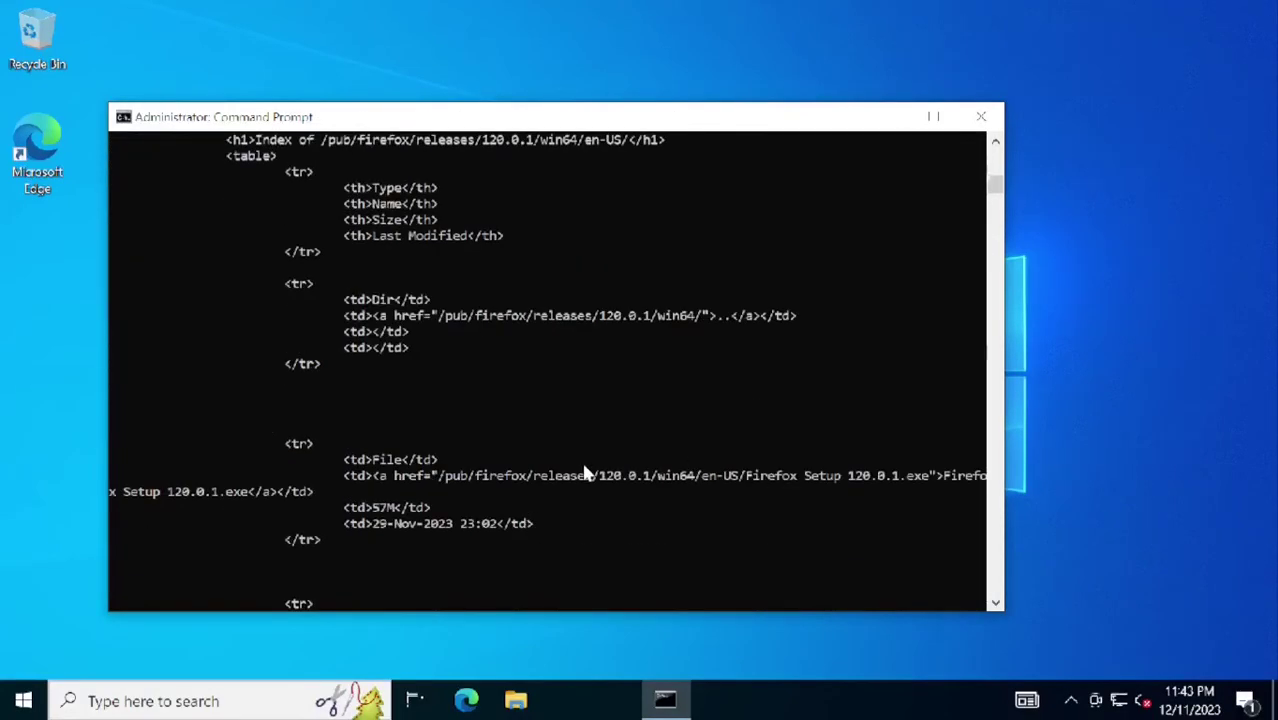
Try running iexplore in the Command Prompt, and launch Internet Explorer by searching for ie in Windows.
type("iexplore")
key("Return")
key("super")
type("ie")
key("Return")
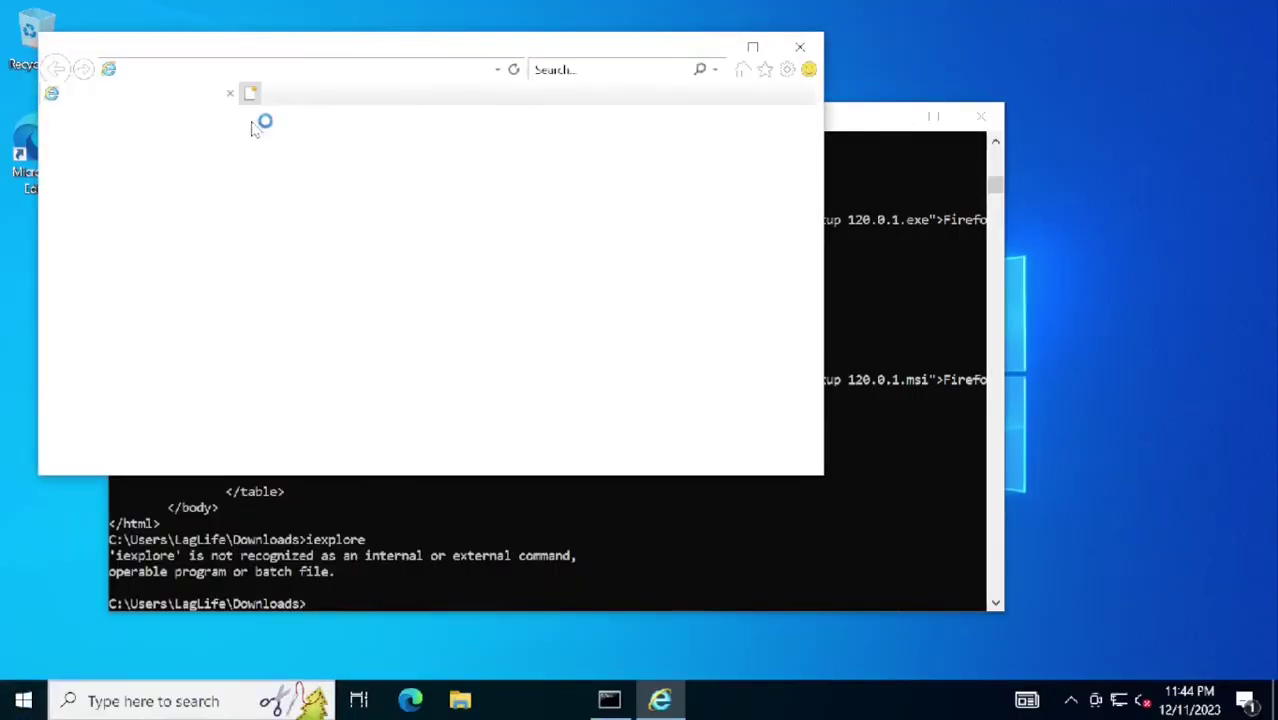
type("www.go")
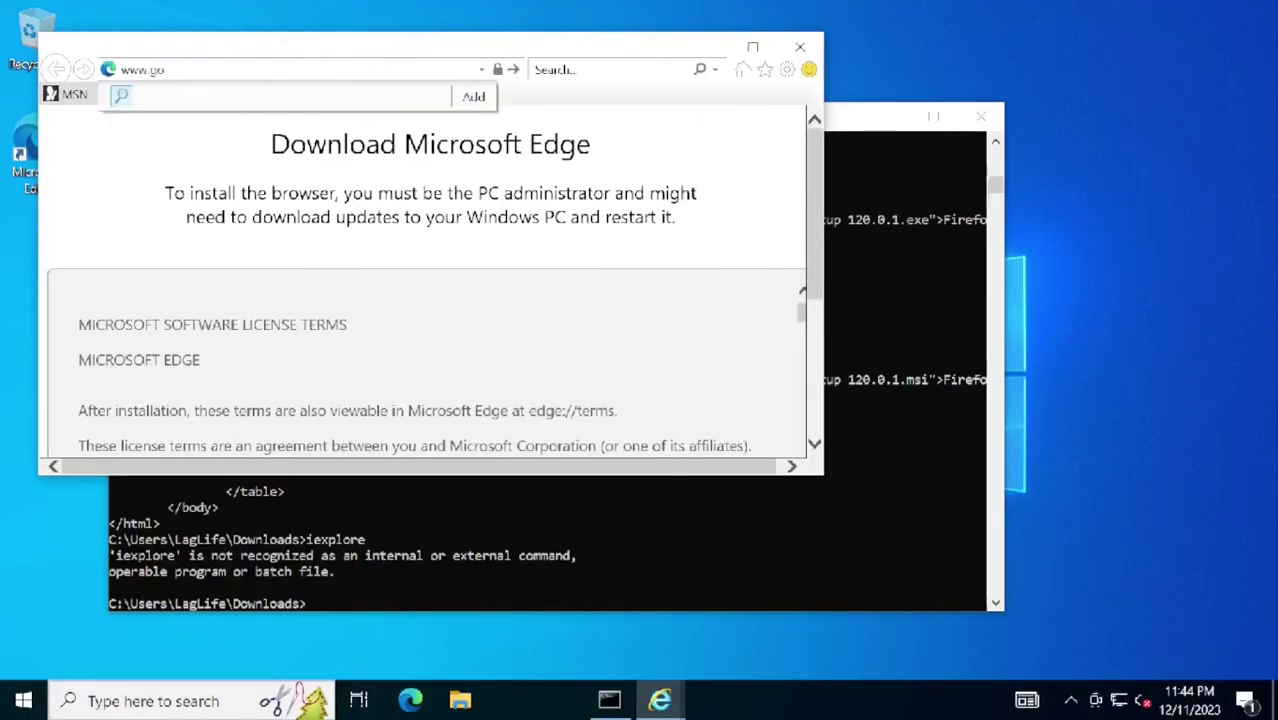
type("ogle.com")
key("Return")
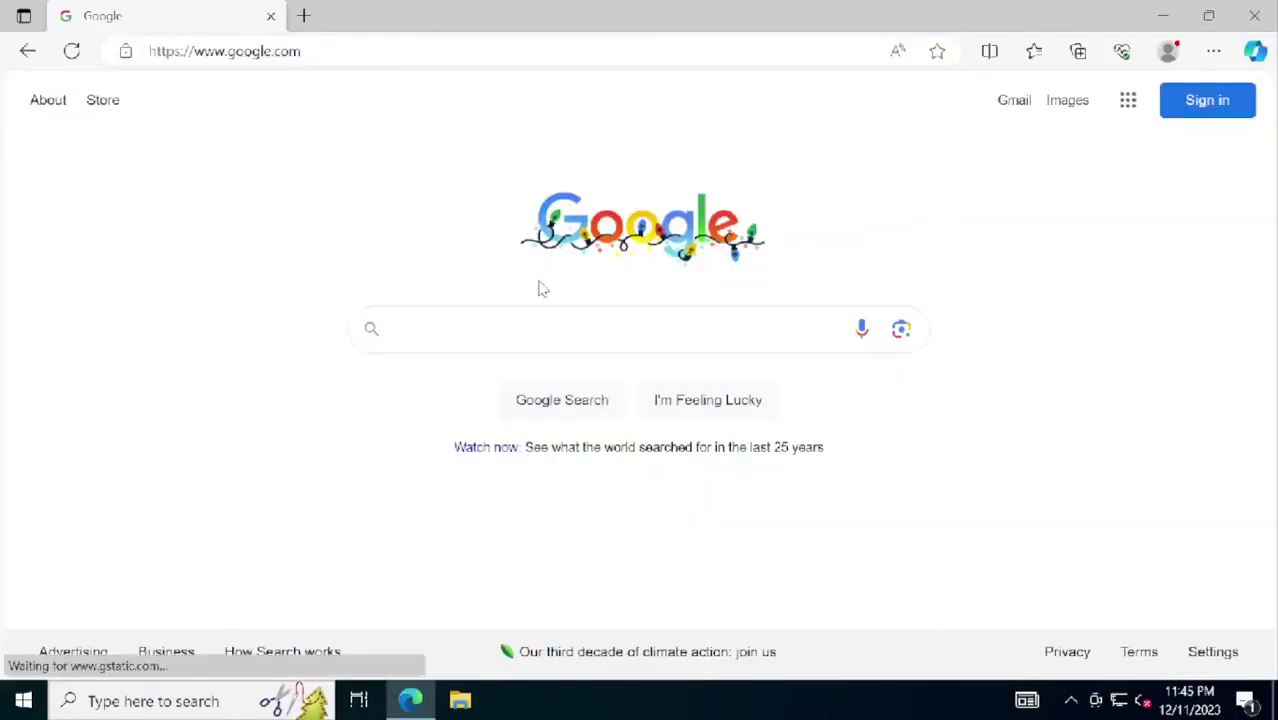
Search Google for chrome, open the official download result, and start the Chrome download.
left_click(548, 324)
type("chrome")
key("Return")
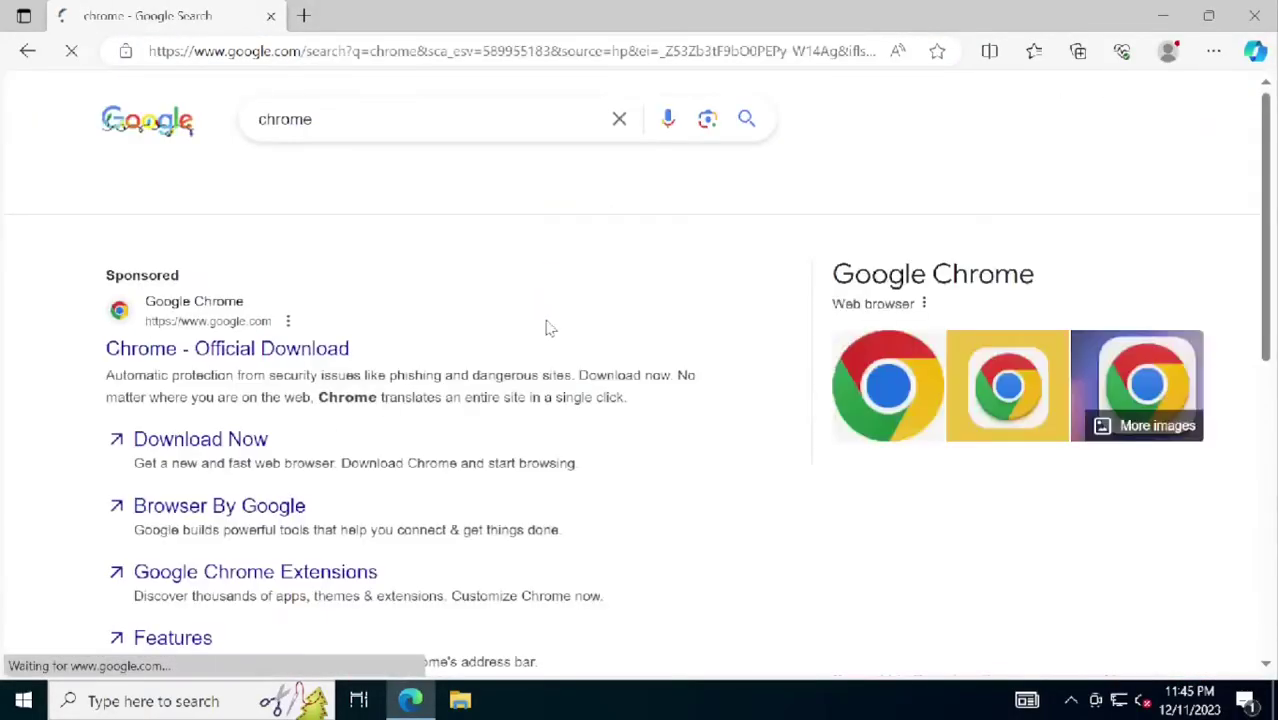
left_click(220, 348)
left_click(674, 541)
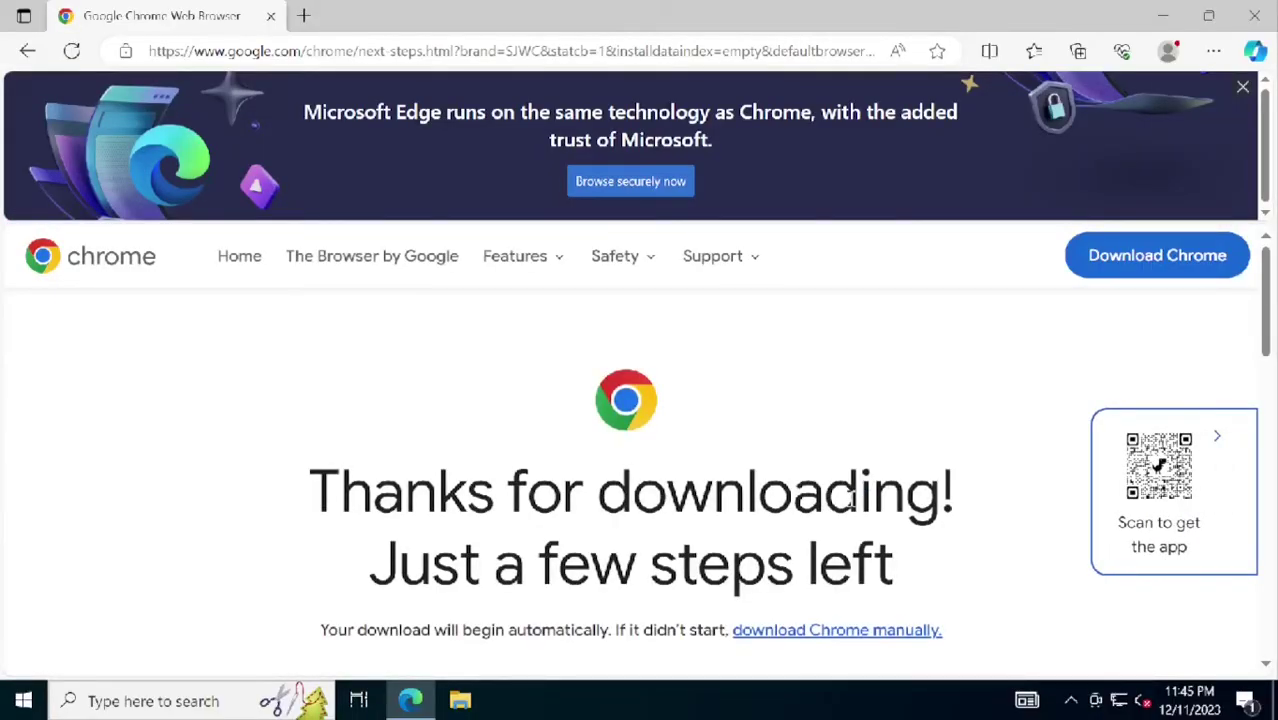
Check the Downloads folder in File Explorer, close it, and download Chrome manually from the Thanks for downloading page.
scroll(957, 449, "down", 2)
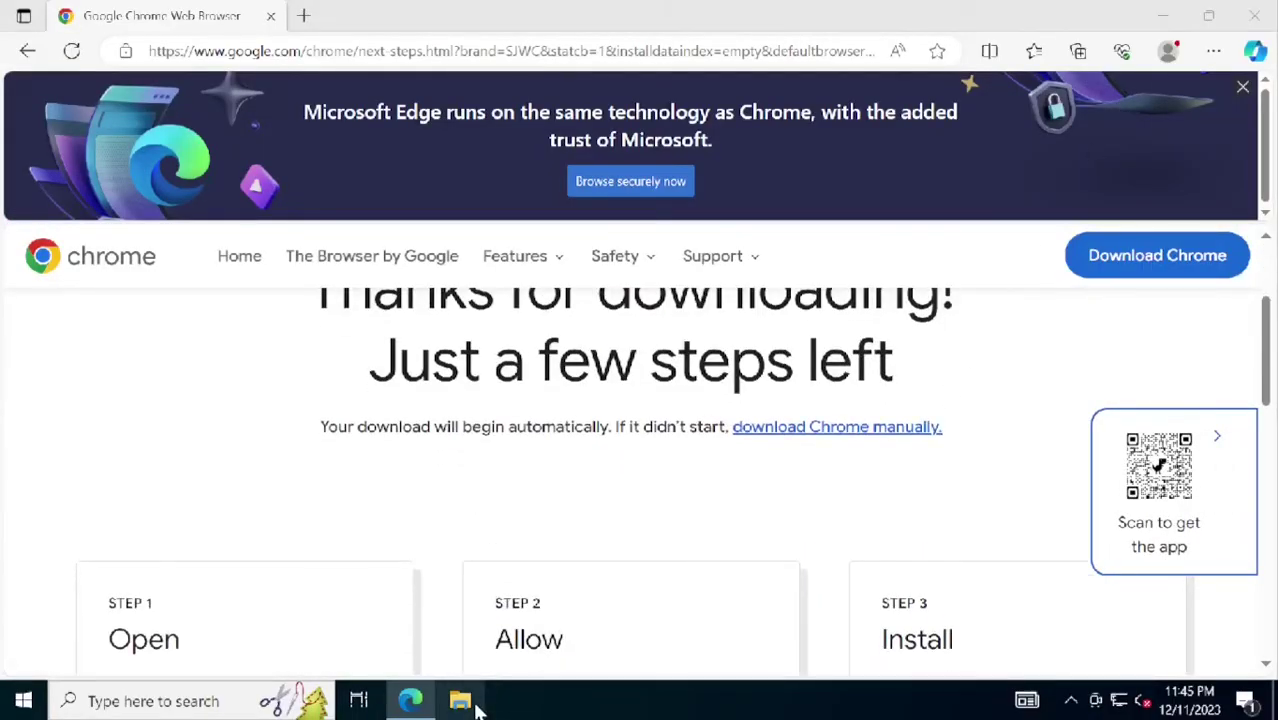
left_click(320, 217)
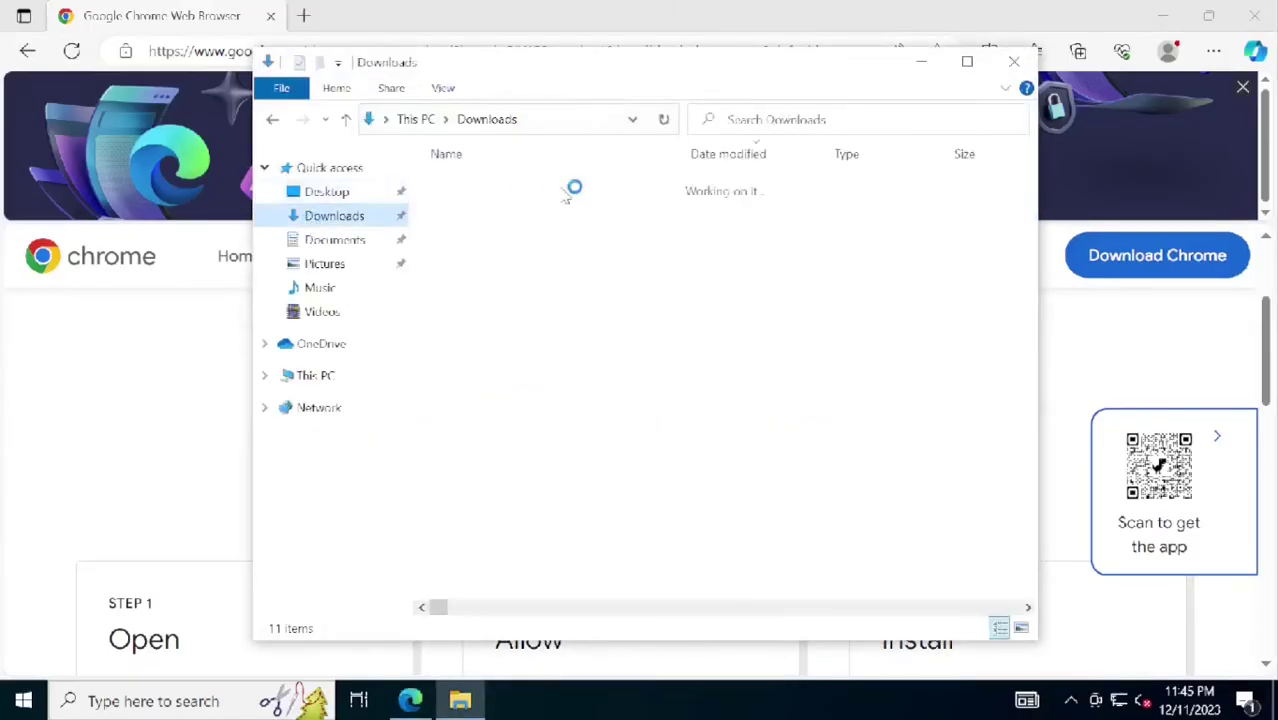
left_click(1013, 57)
left_click(793, 427)
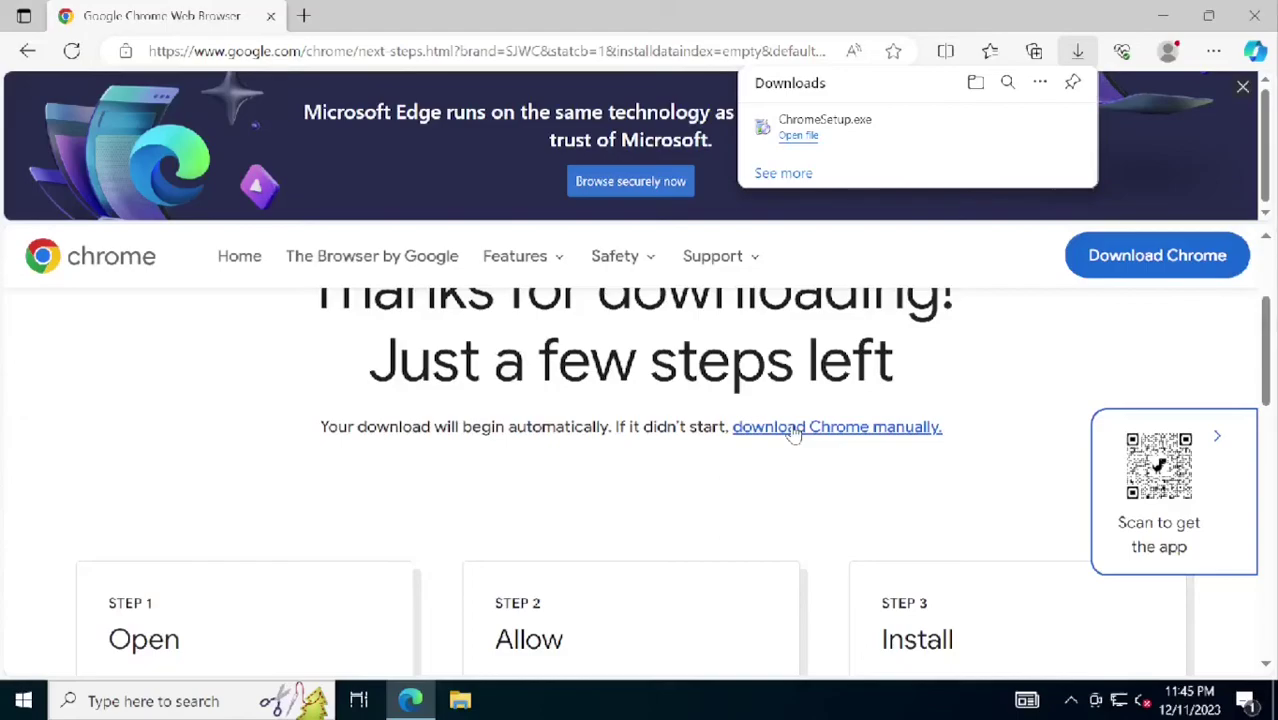
Close Microsoft Edge, run ChromeSetup.exe from the Downloads folder with administrator approval, and close File Explorer.
key("super+r")
key("Escape")
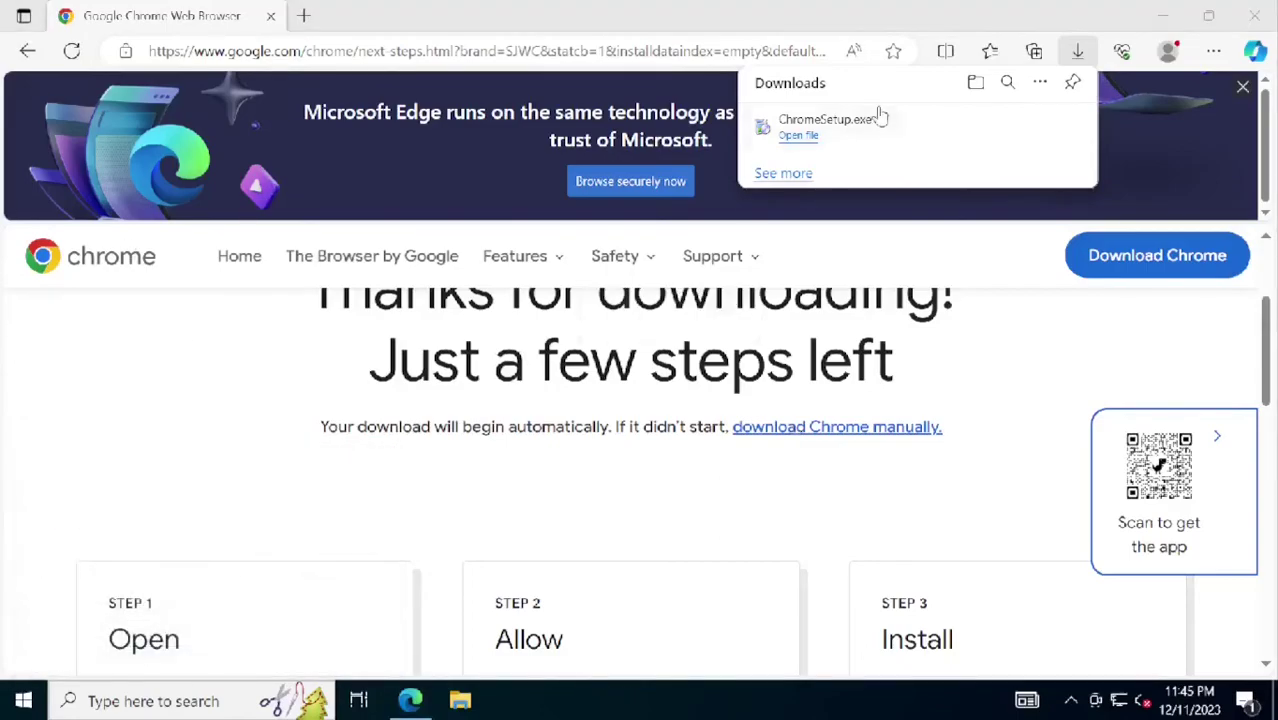
left_click(1252, 15)
left_click(460, 701)
left_click(325, 216)
double_click(487, 210)
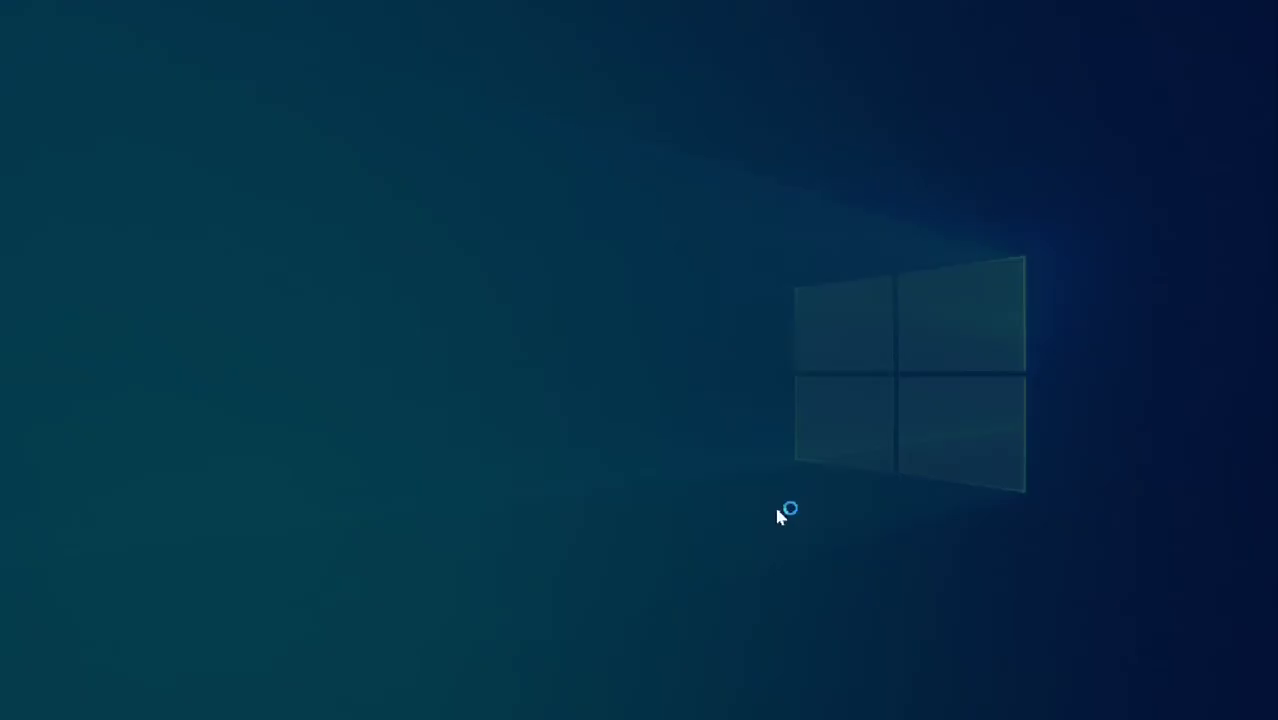
left_click(540, 485)
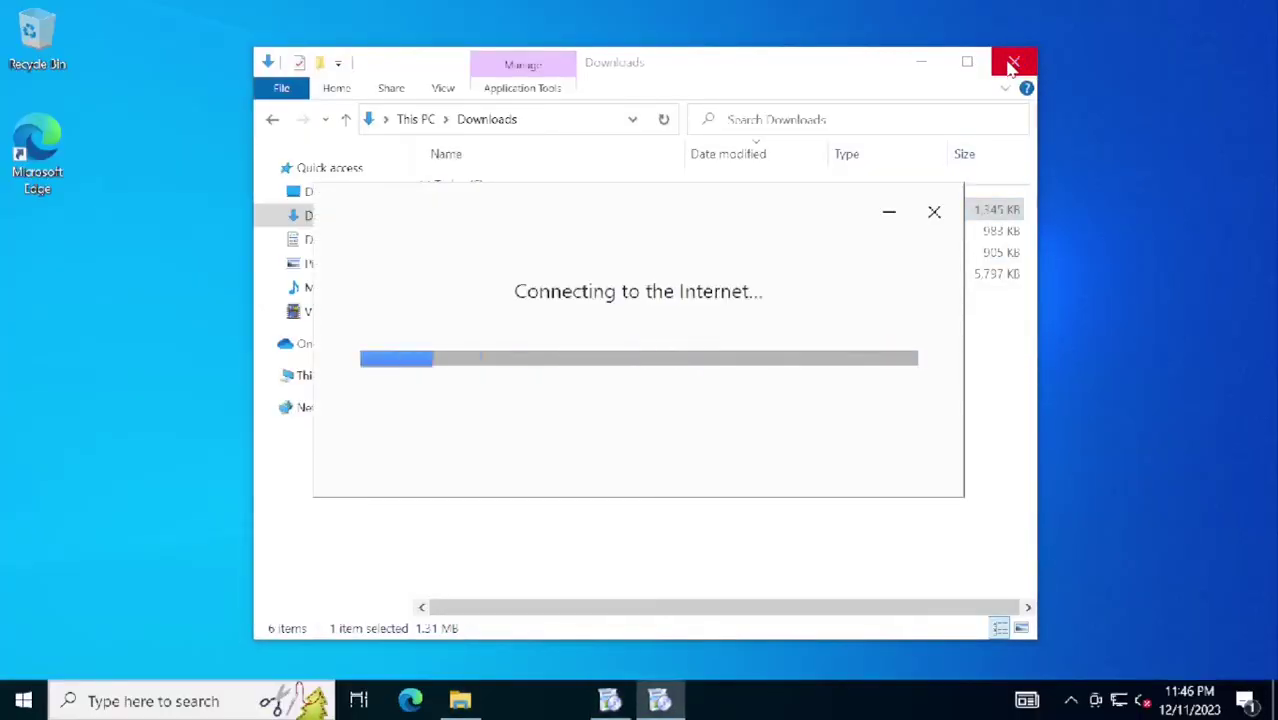
left_click(1014, 63)
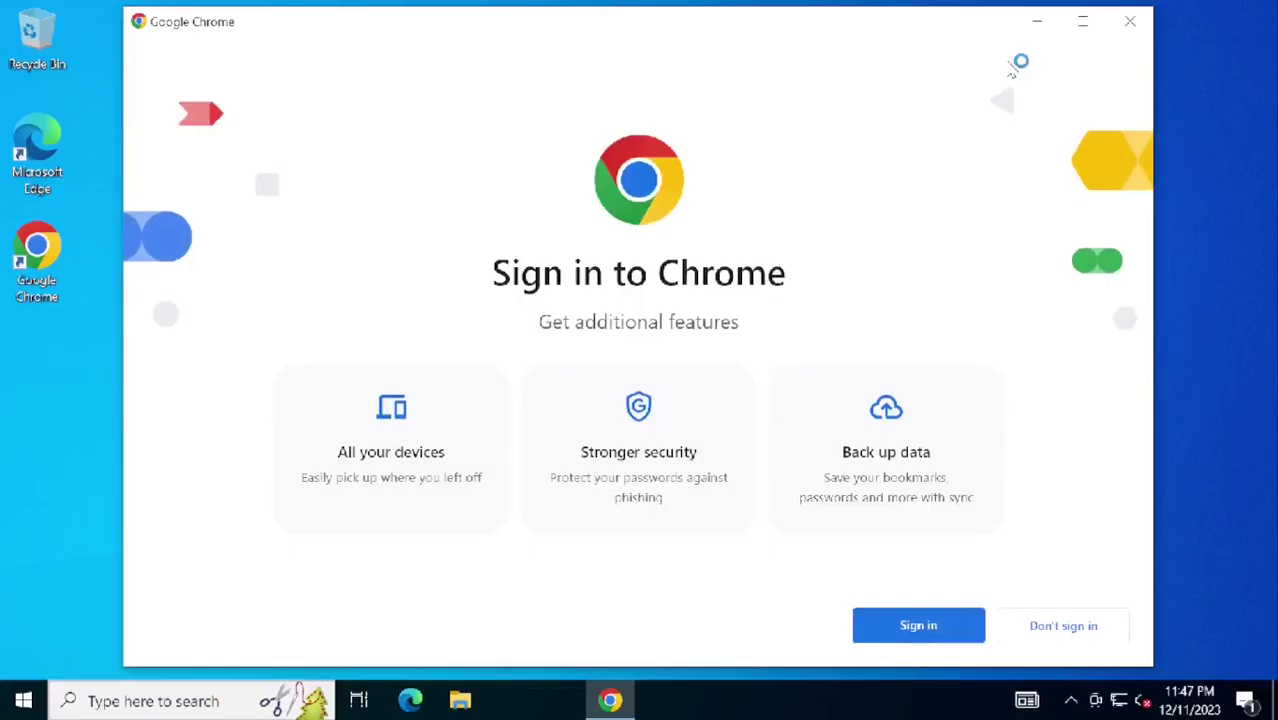
Decline signing in to Google Chrome and proceed through the Enhanced ad privacy notice.
left_click(1060, 626)
left_click(1058, 627)
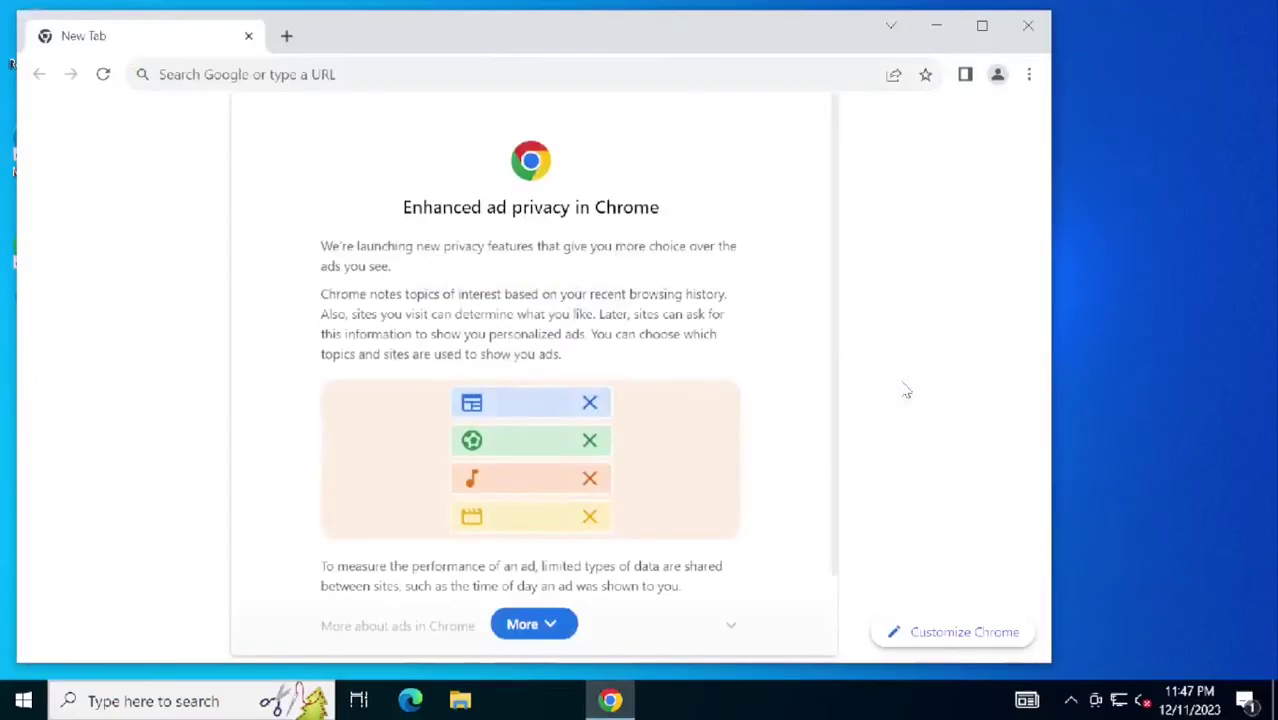
left_click(522, 622)
left_click(522, 622)
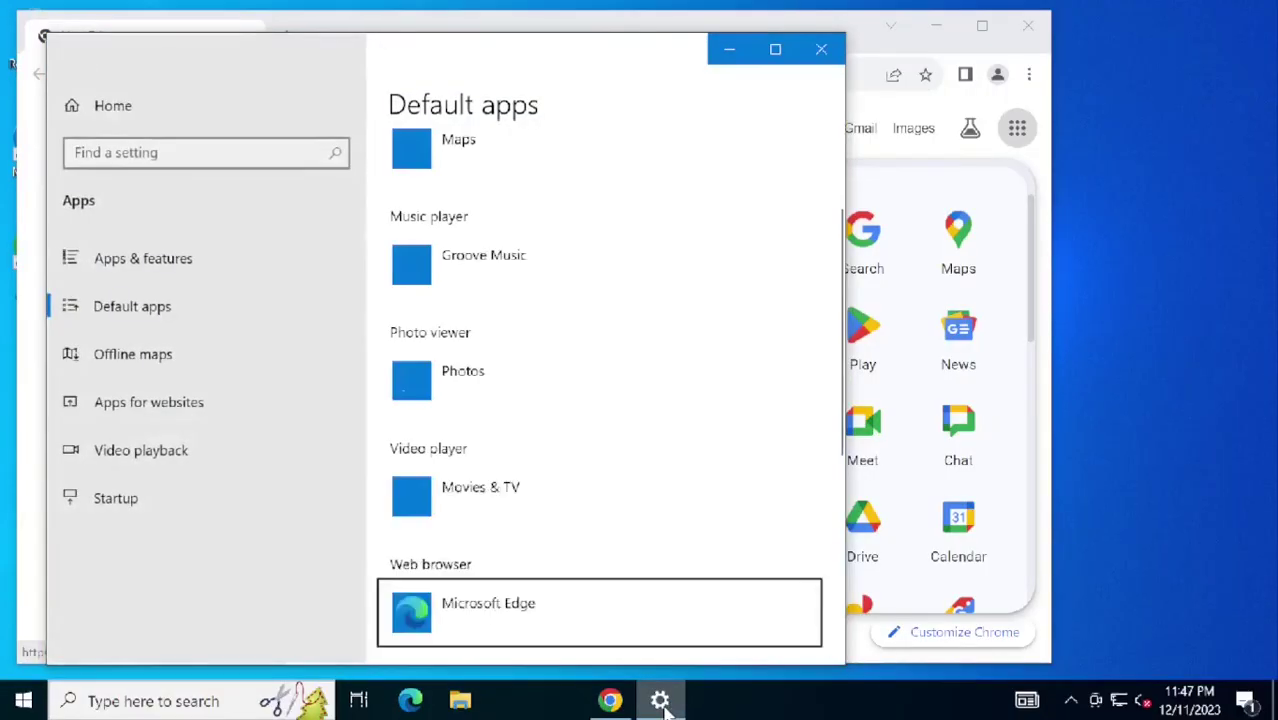
Set Google Chrome as the default web browser, switching anyway from Microsoft Edge, then close Settings and restart Chrome.
left_click(522, 610)
left_click(519, 358)
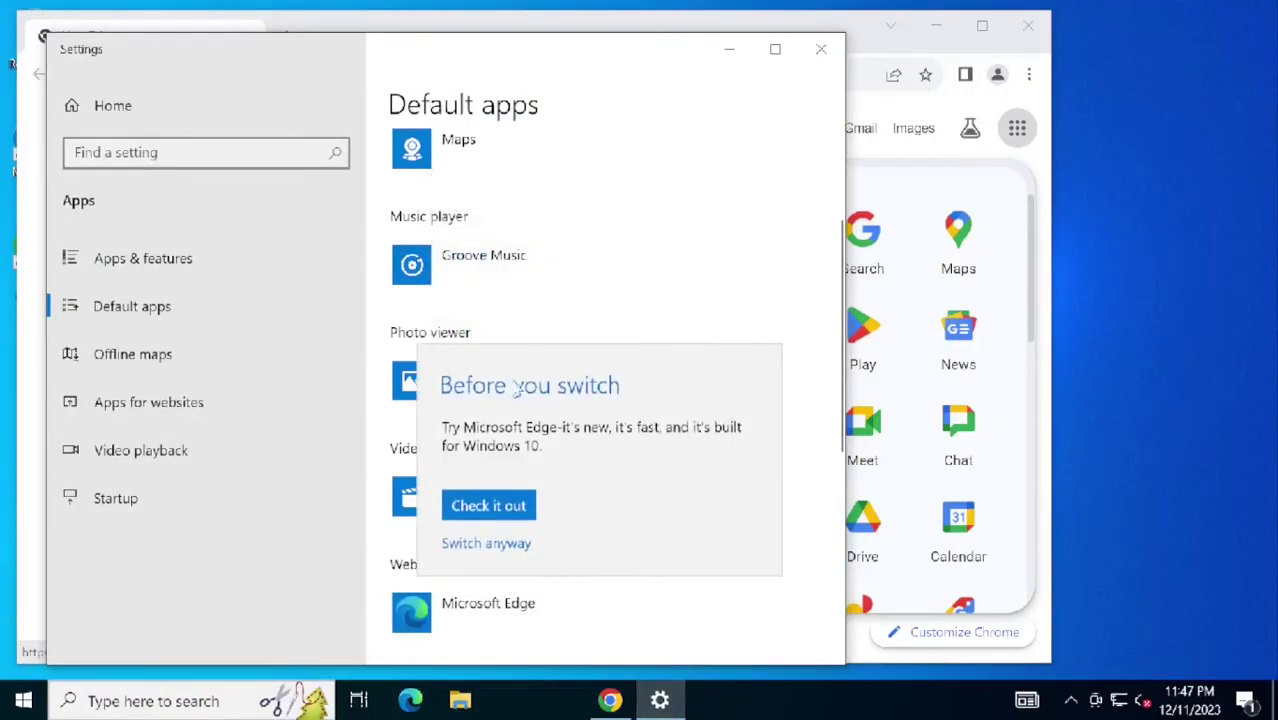
left_click(486, 544)
left_click(821, 48)
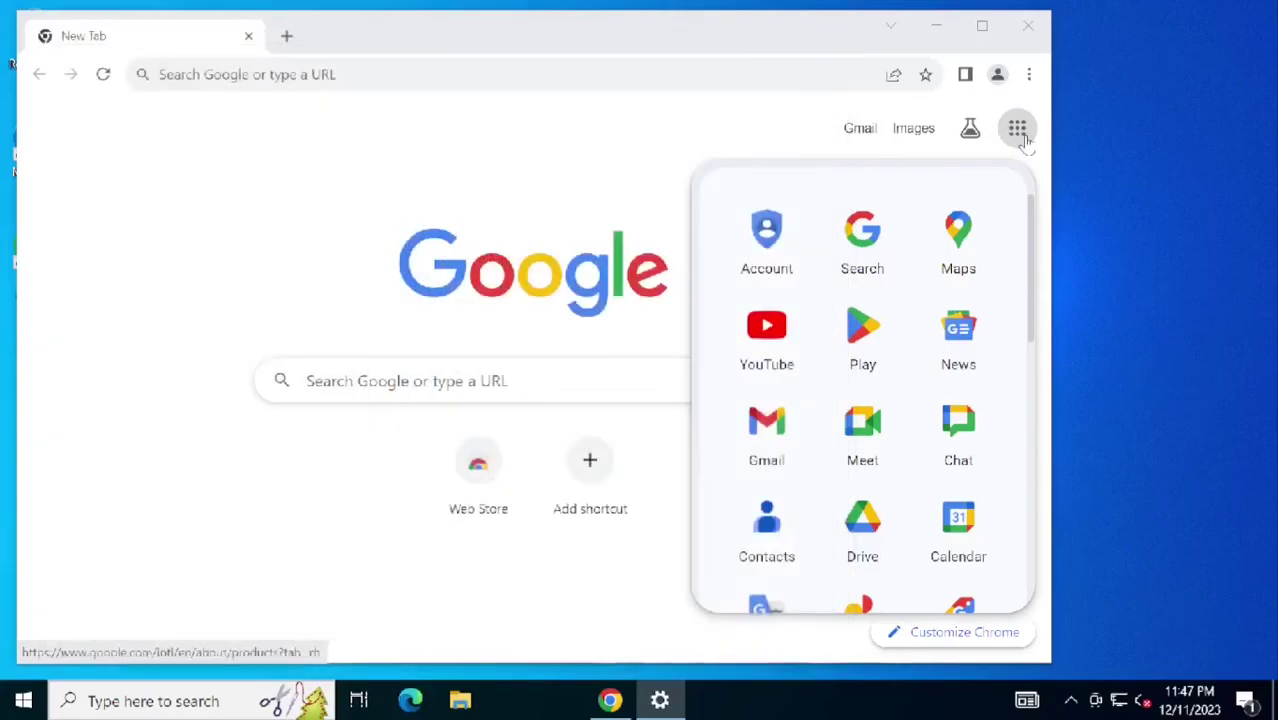
left_click(1022, 26)
double_click(63, 255)
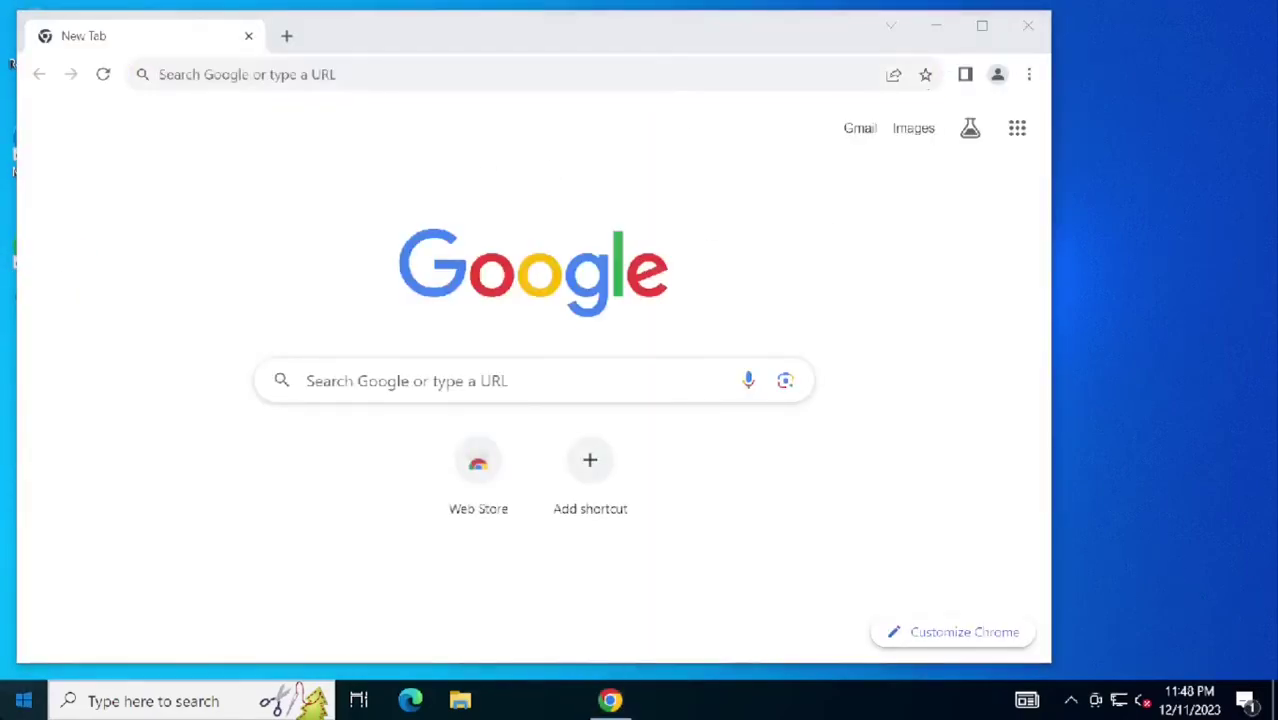
key("super")
scroll(175, 440, "down", 20)
left_click(168, 430)
scroll(251, 605, "down", 3)
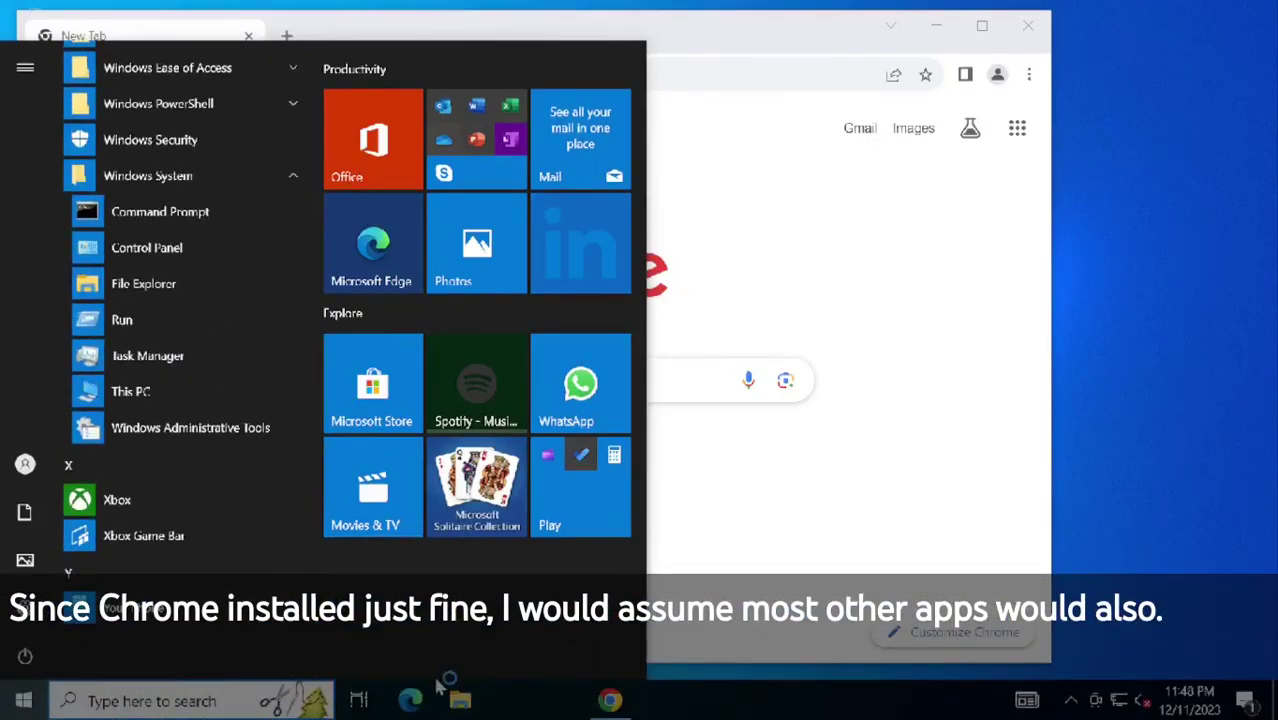
Open the properties of Local Disk (C:) from This PC in File Explorer.
left_click(460, 700)
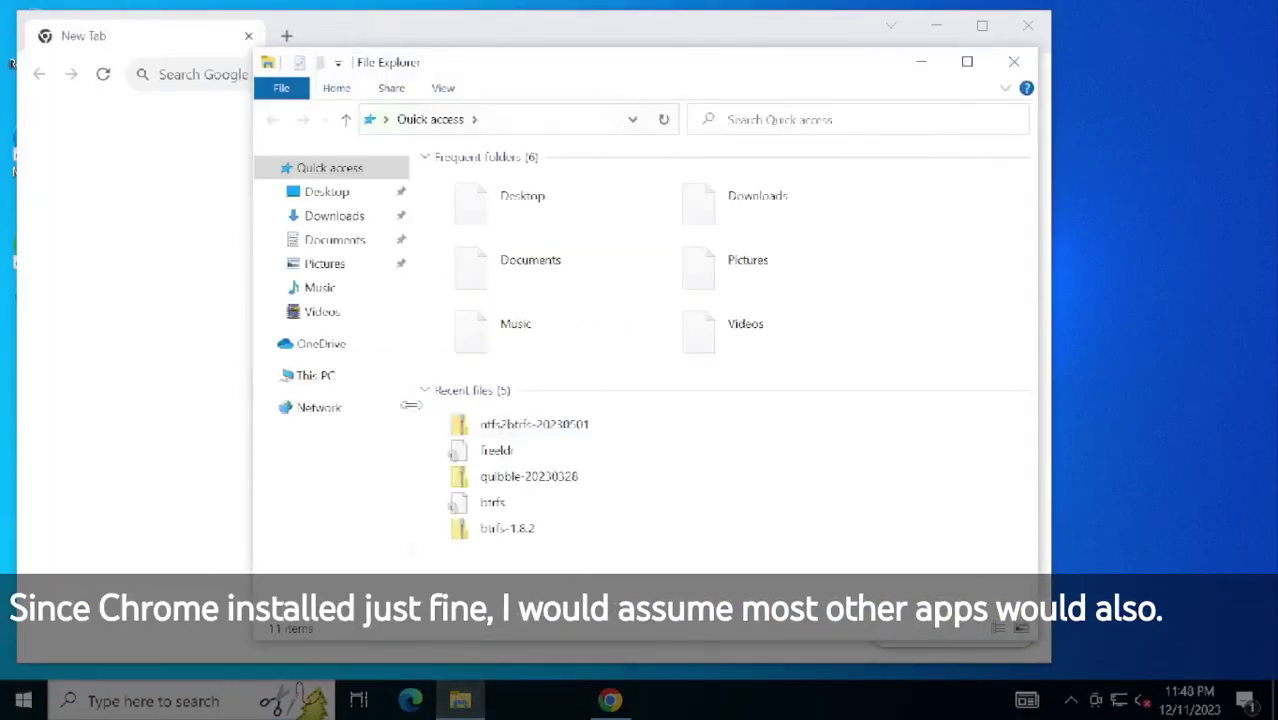
left_click(310, 375)
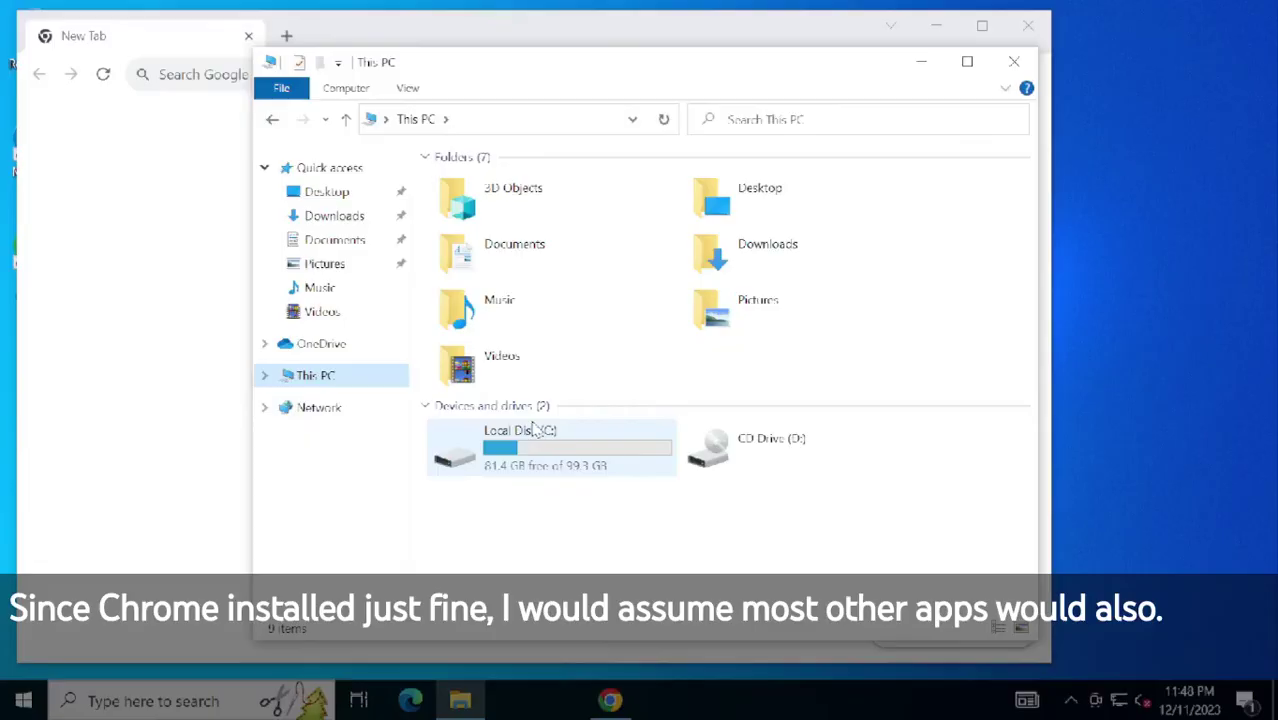
right_click(535, 428)
left_click(592, 405)
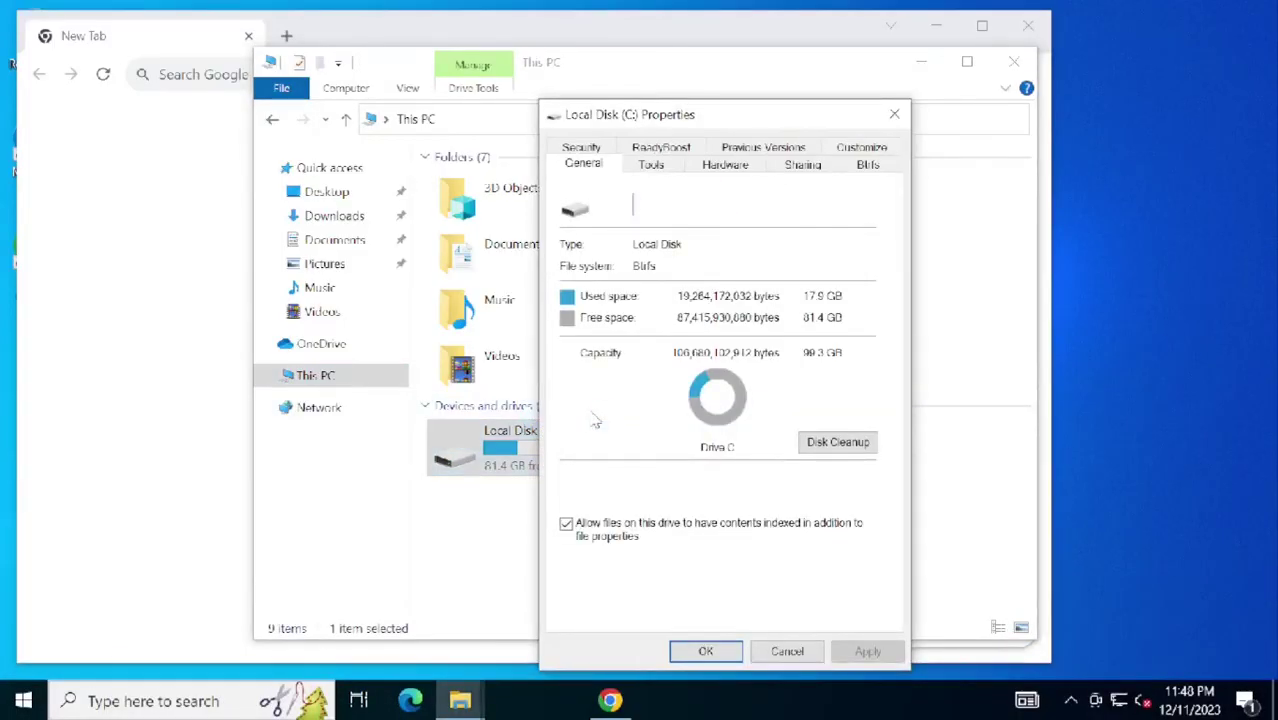
Snip the Local Disk (C:) Properties dialog and save the capture from Snip & Sketch as btrfs.png in Pictures.
key("super+shift+s")
left_click_drag(529, 92, 922, 684)
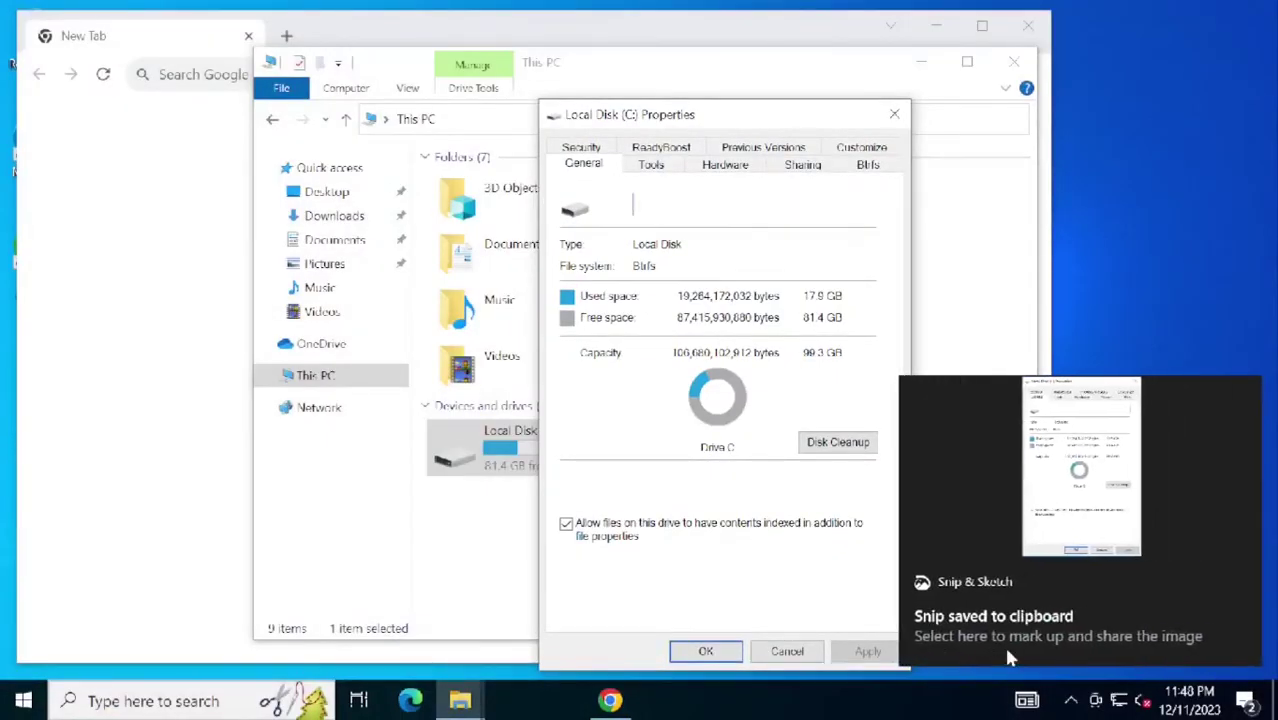
left_click(1060, 560)
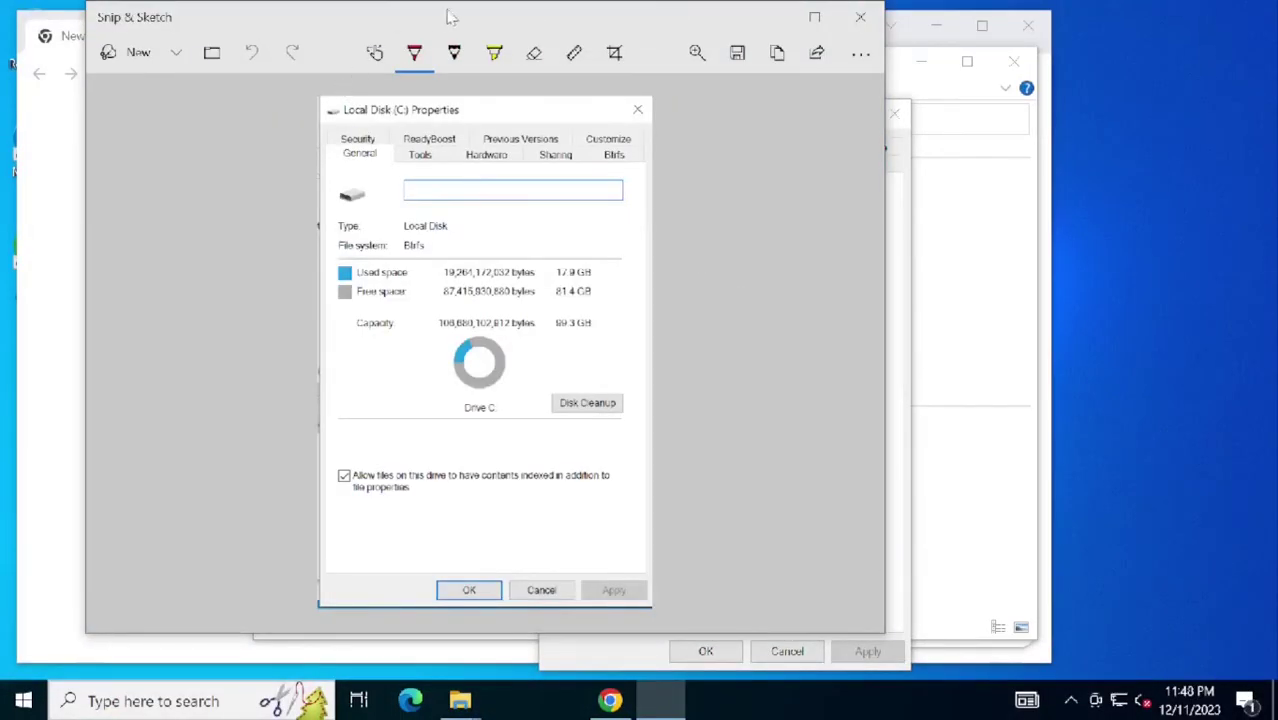
left_click(176, 52)
left_click(739, 57)
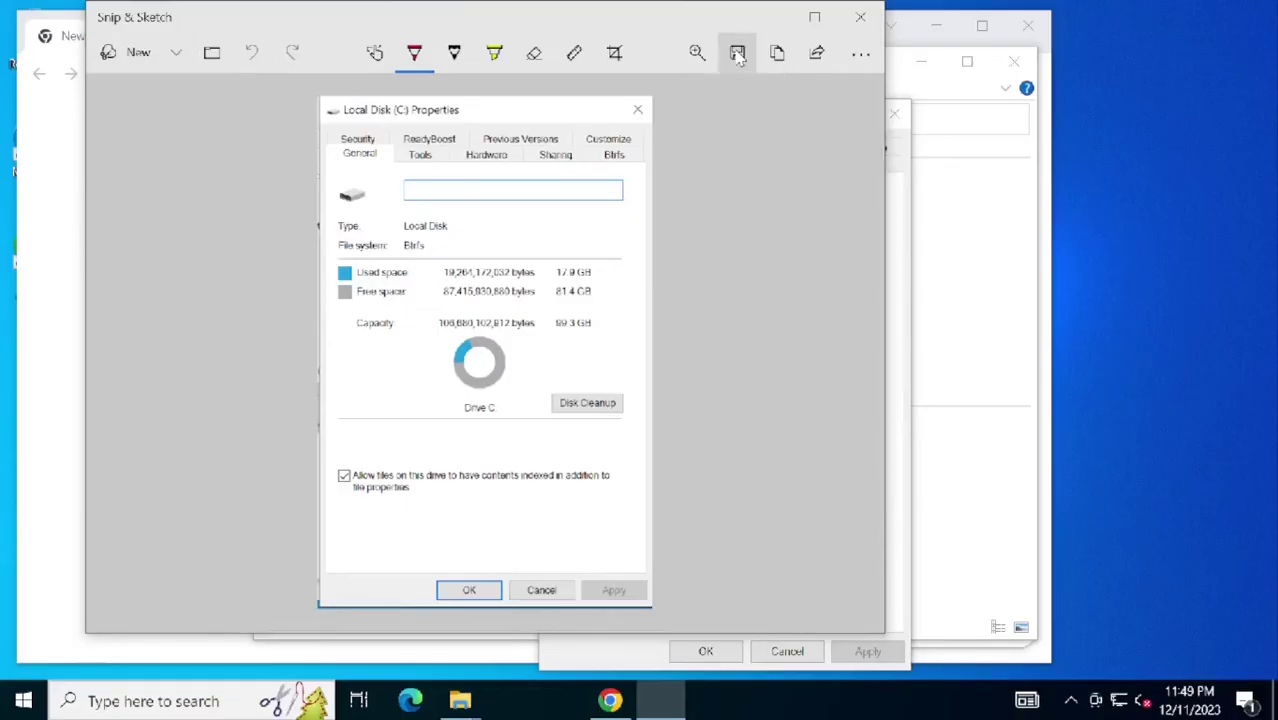
key("Escape")
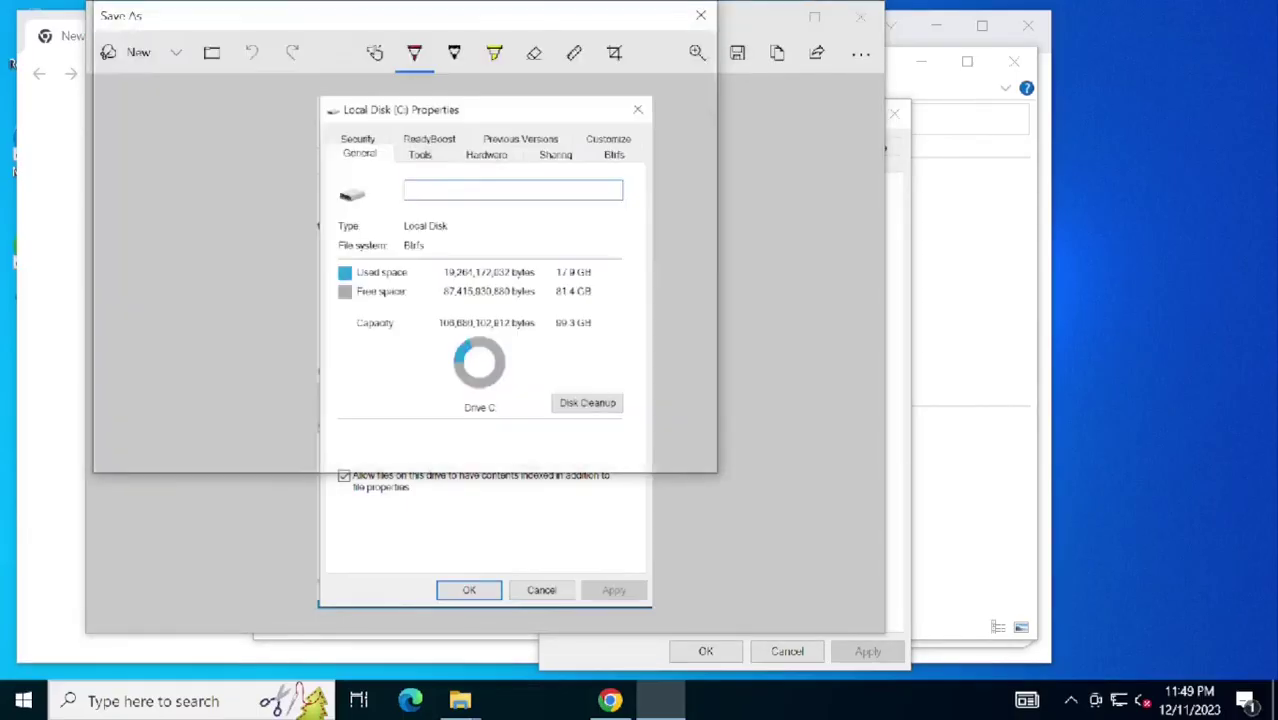
View btrfs.png from the Pictures folder, then close Photos, File Explorer, and the drive properties.
left_click(460, 701)
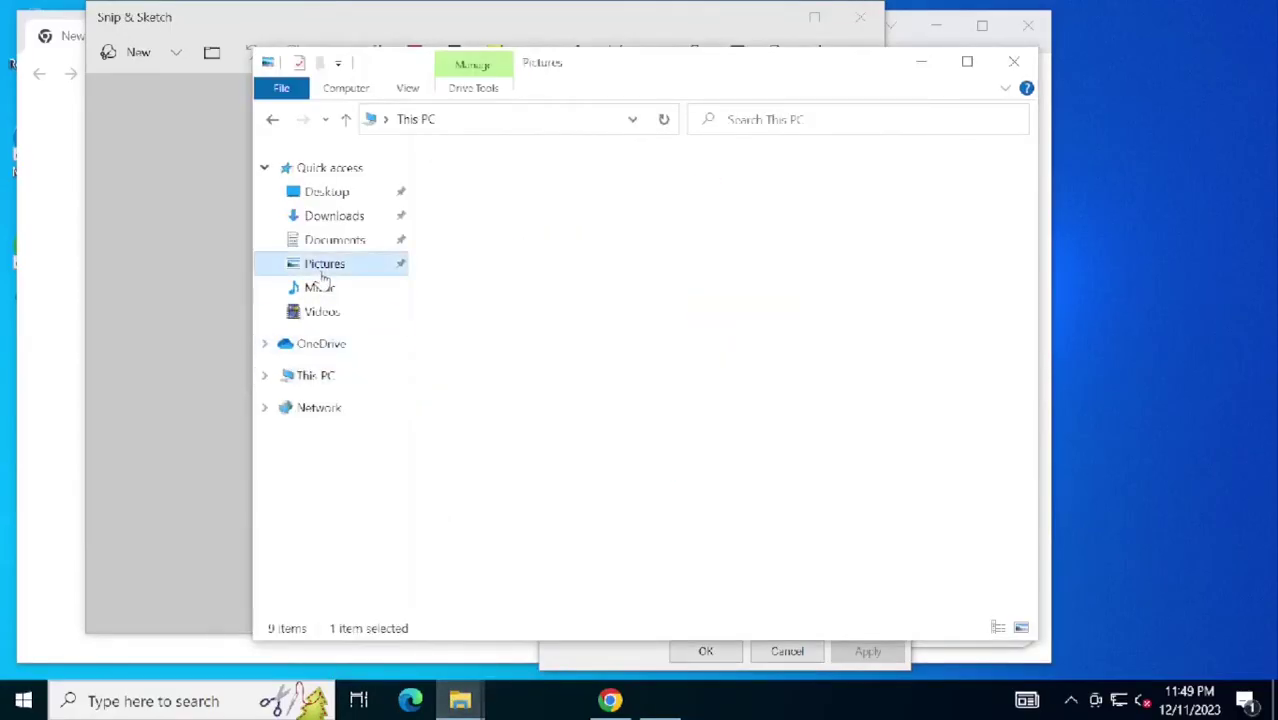
left_click(321, 272)
double_click(717, 186)
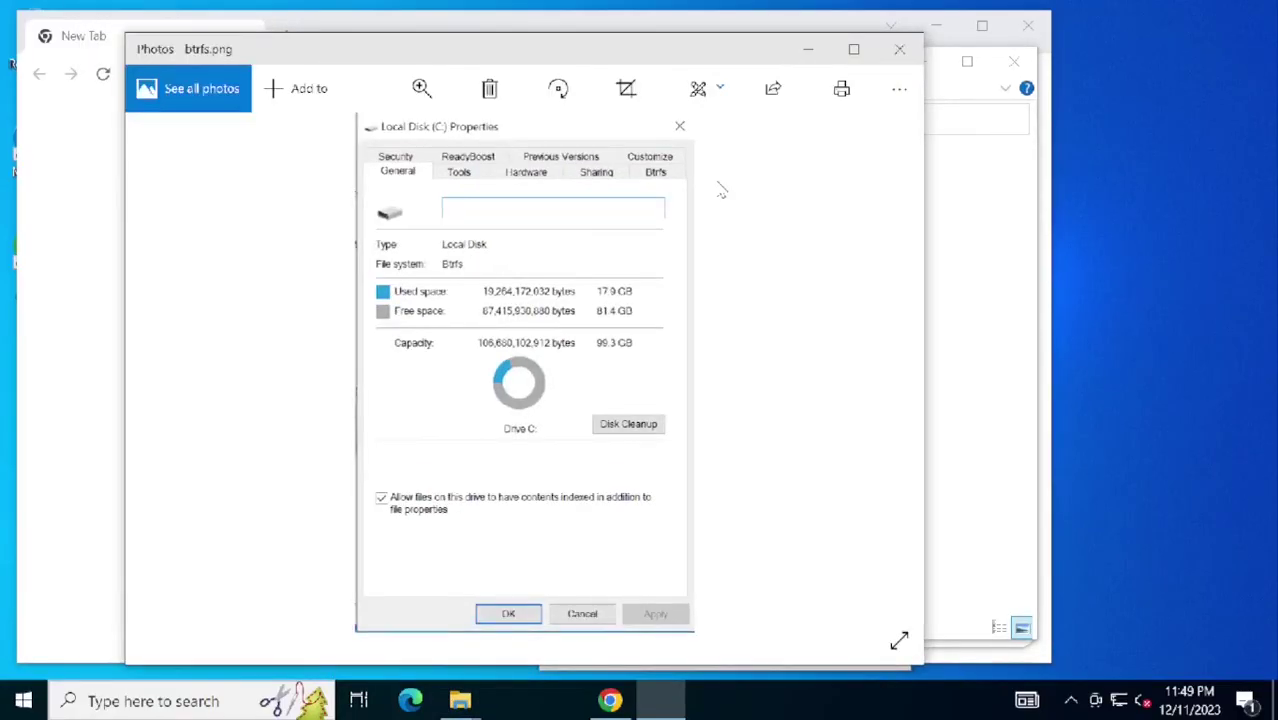
left_click(899, 48)
left_click(1013, 61)
left_click(893, 114)
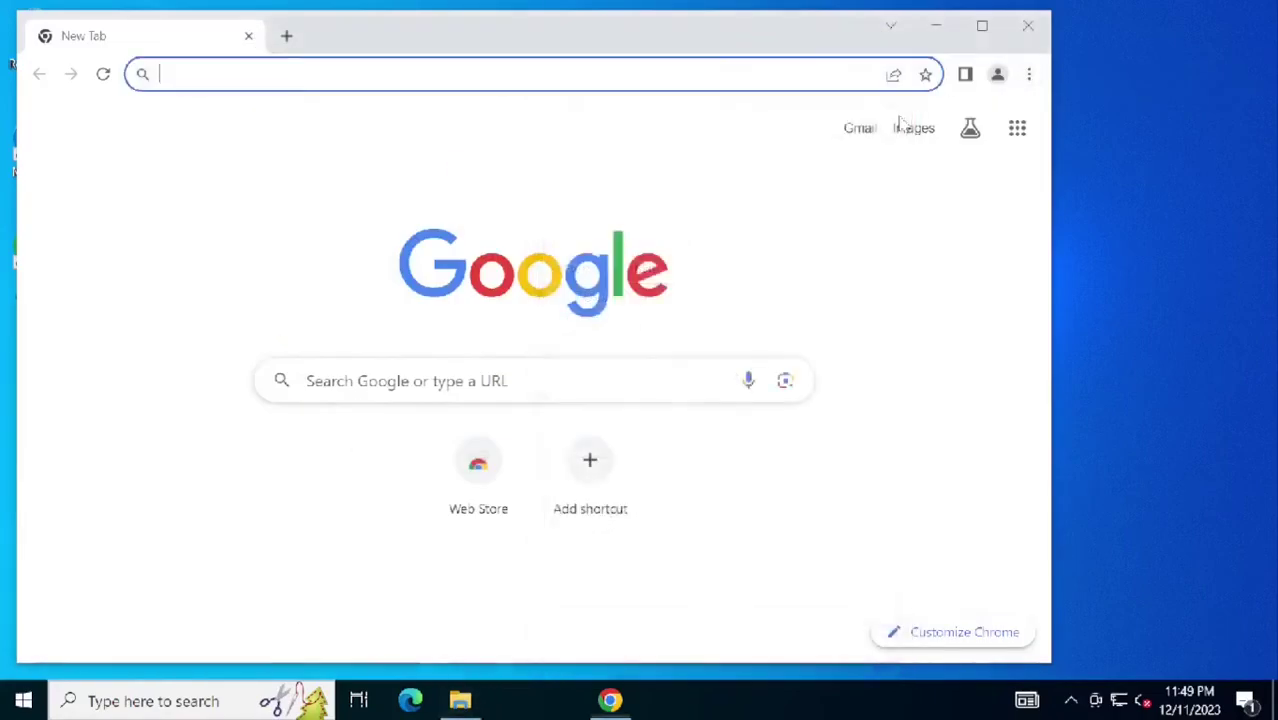
Start signing in to the Chrome profile with a Google account.
left_click(997, 74)
left_click(880, 388)
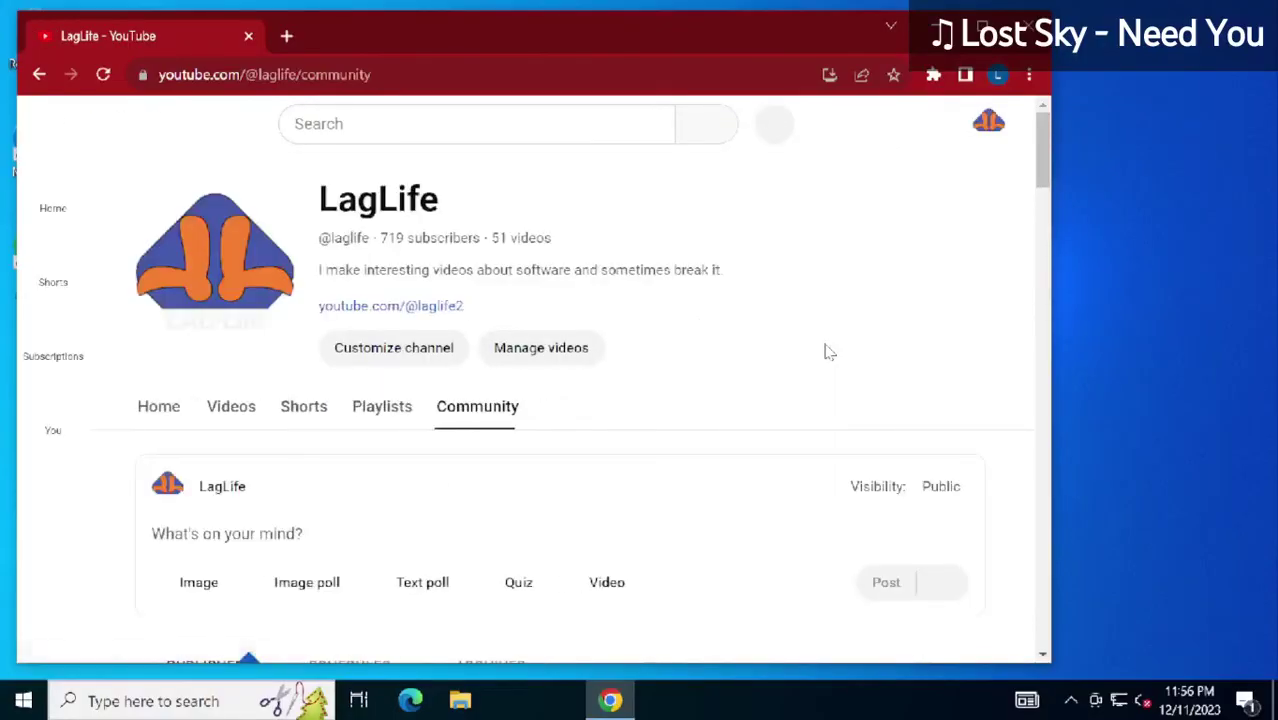
Attach the btrfs.png screenshot to a new community post on the LagLife YouTube channel and save its preview.
scroll(825, 352, "down", 3)
left_click(192, 285)
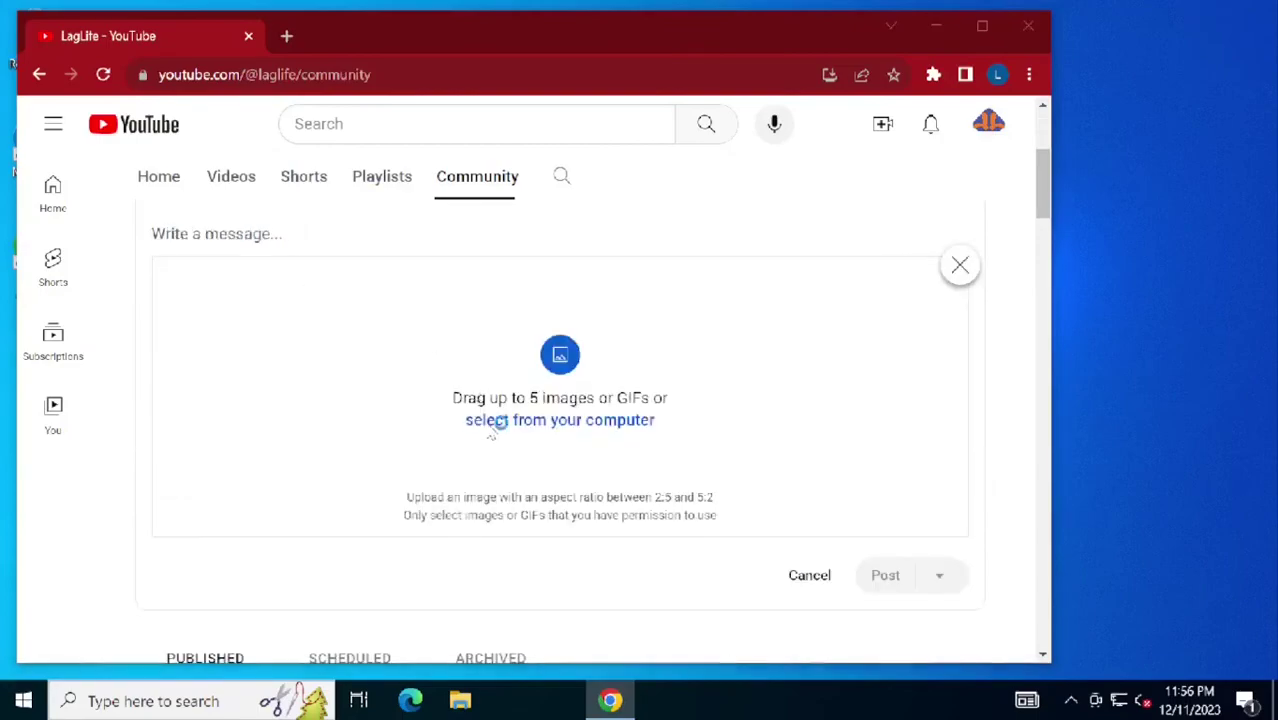
left_click(489, 421)
left_click(105, 188)
left_click(96, 236)
left_click(474, 180)
left_click(500, 458)
scroll(600, 460, "down", 2)
left_click(668, 462)
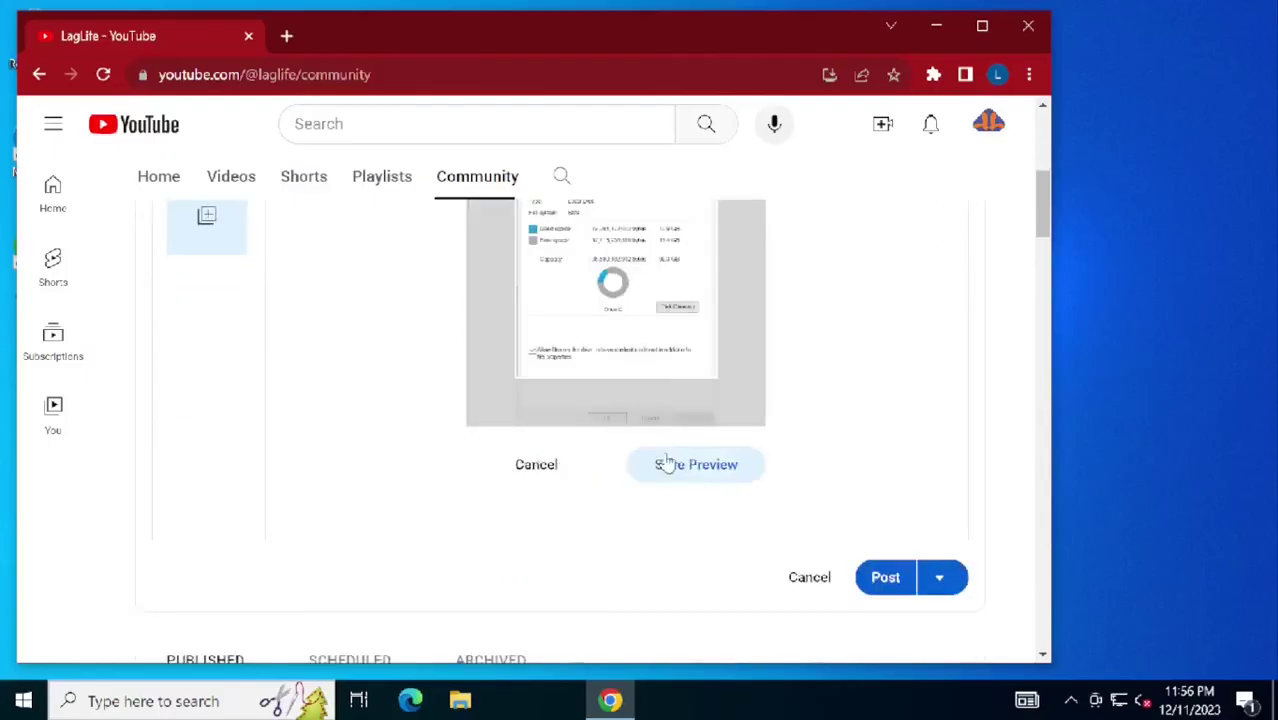
left_click(692, 564)
Write "Windows 10 on Btrfs!" and "(I am posting this from inside the QEMU VM)" as the post text and publish it.
scroll(600, 450, "up", 5)
left_click(294, 531)
type("Windows 10 on Btrfs!")
key("Return")
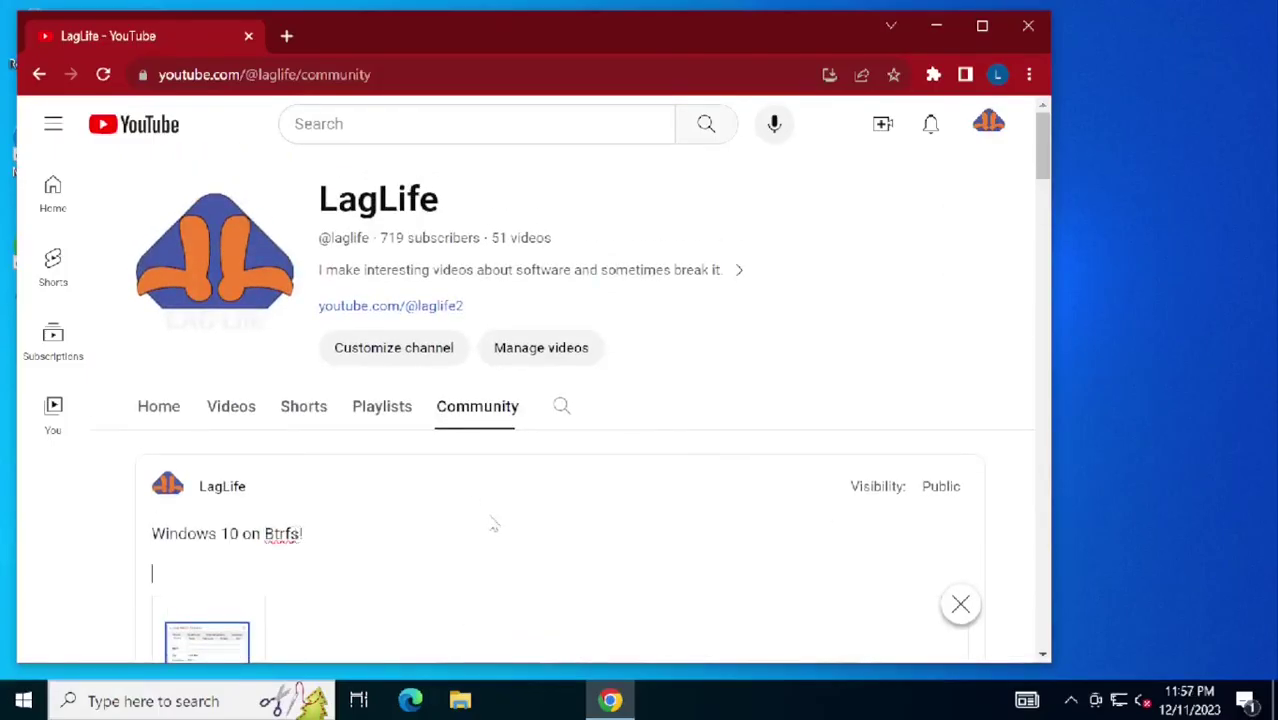
scroll(491, 522, "down", 1)
type("(I am posting this from insid")
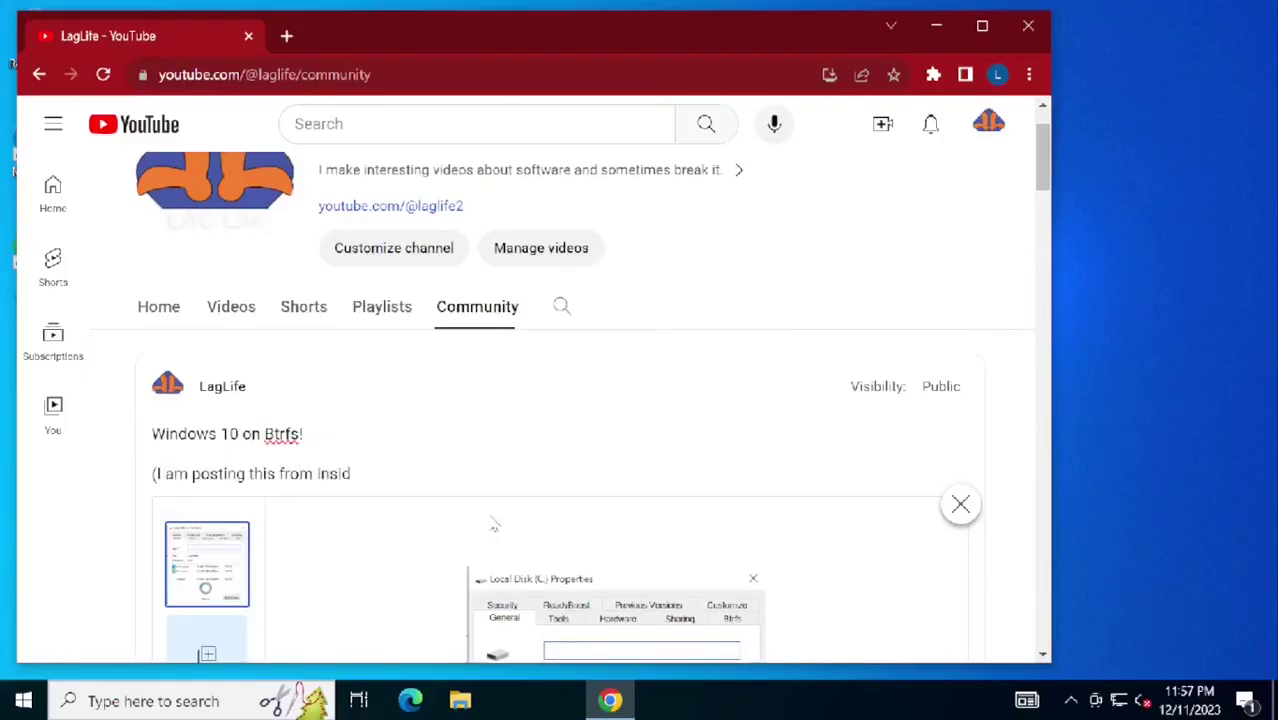
type("e the QEMU VM)")
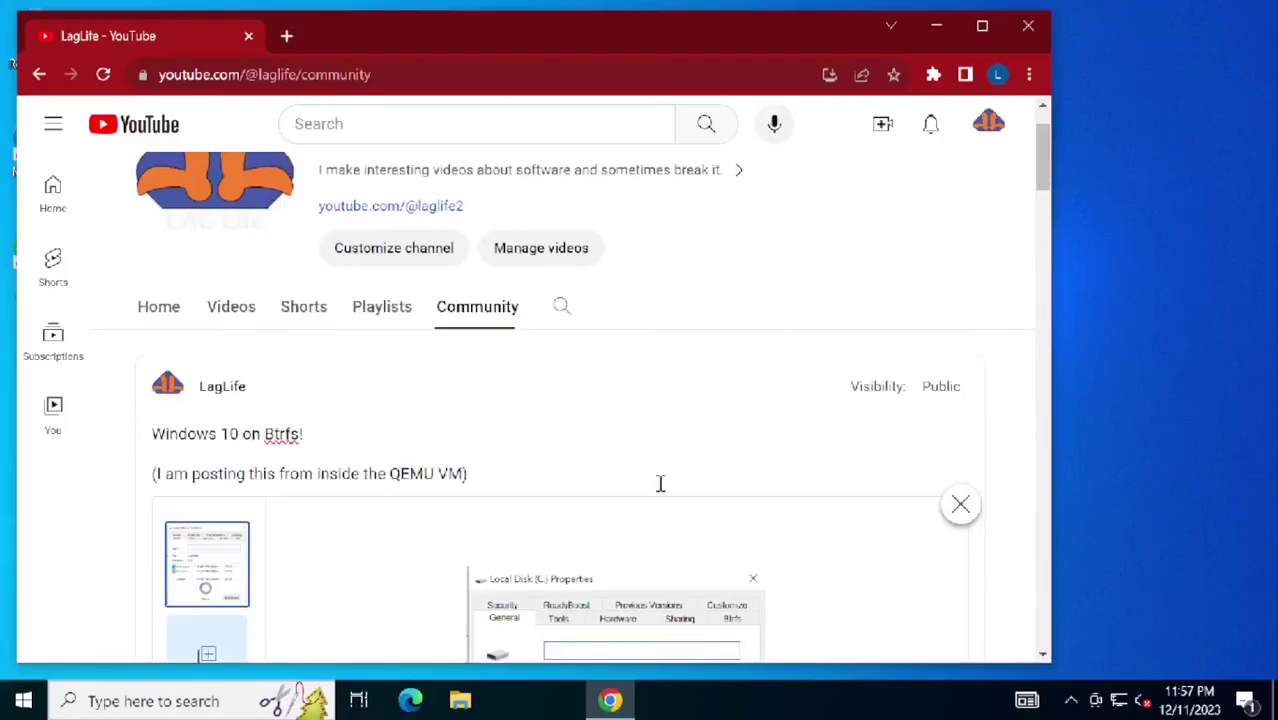
scroll(659, 482, "down", 5)
left_click(886, 518)
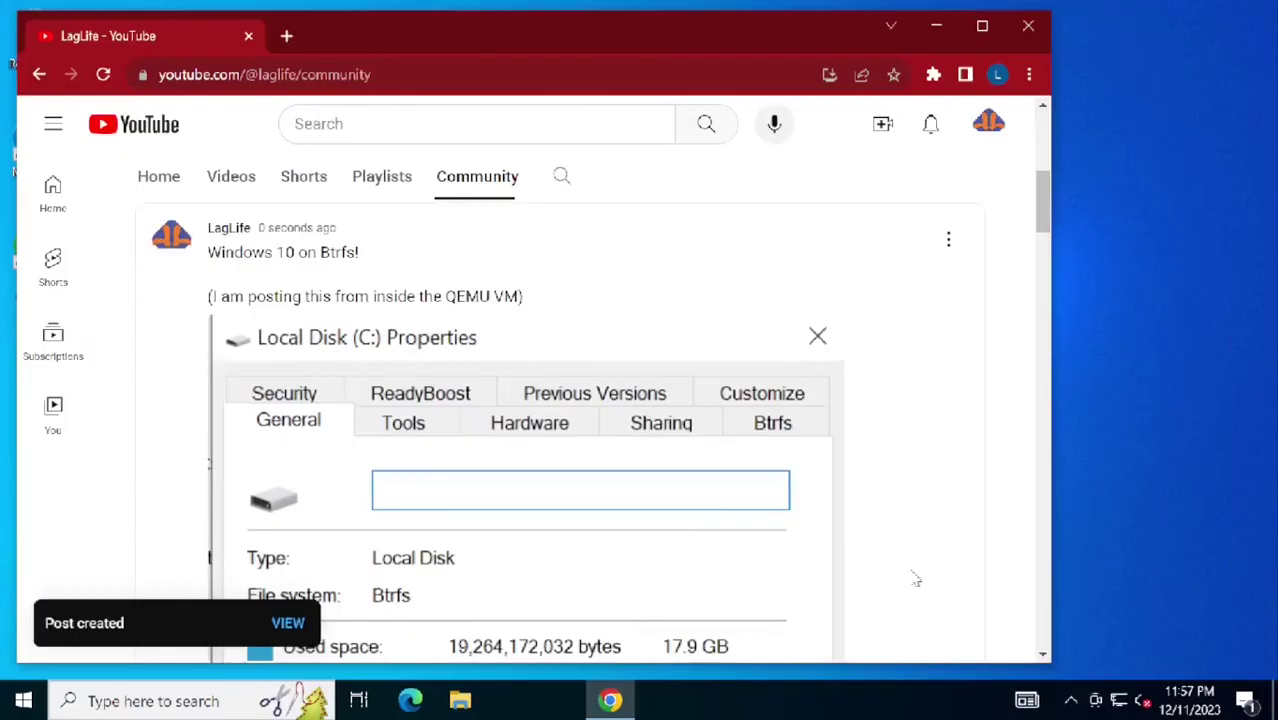
Look over the published community post and close Chrome.
scroll(915, 578, "down", 2)
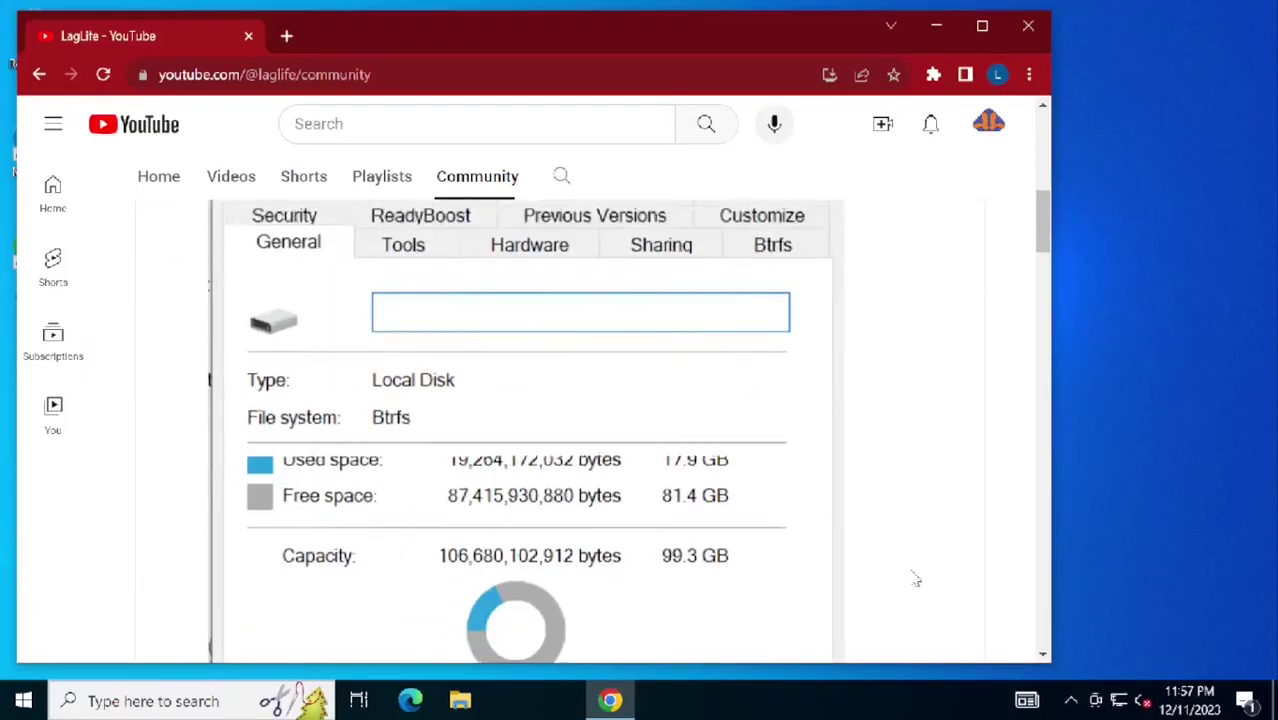
scroll(915, 578, "up", 2)
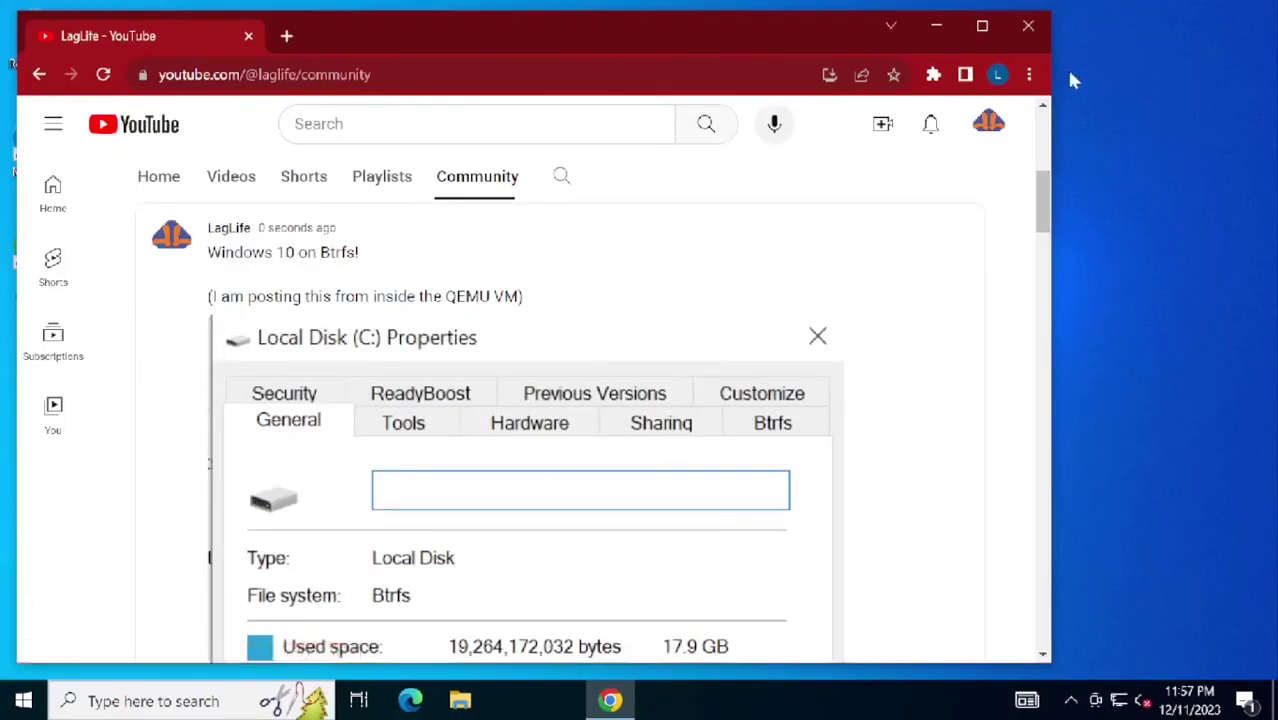
left_click(1030, 28)
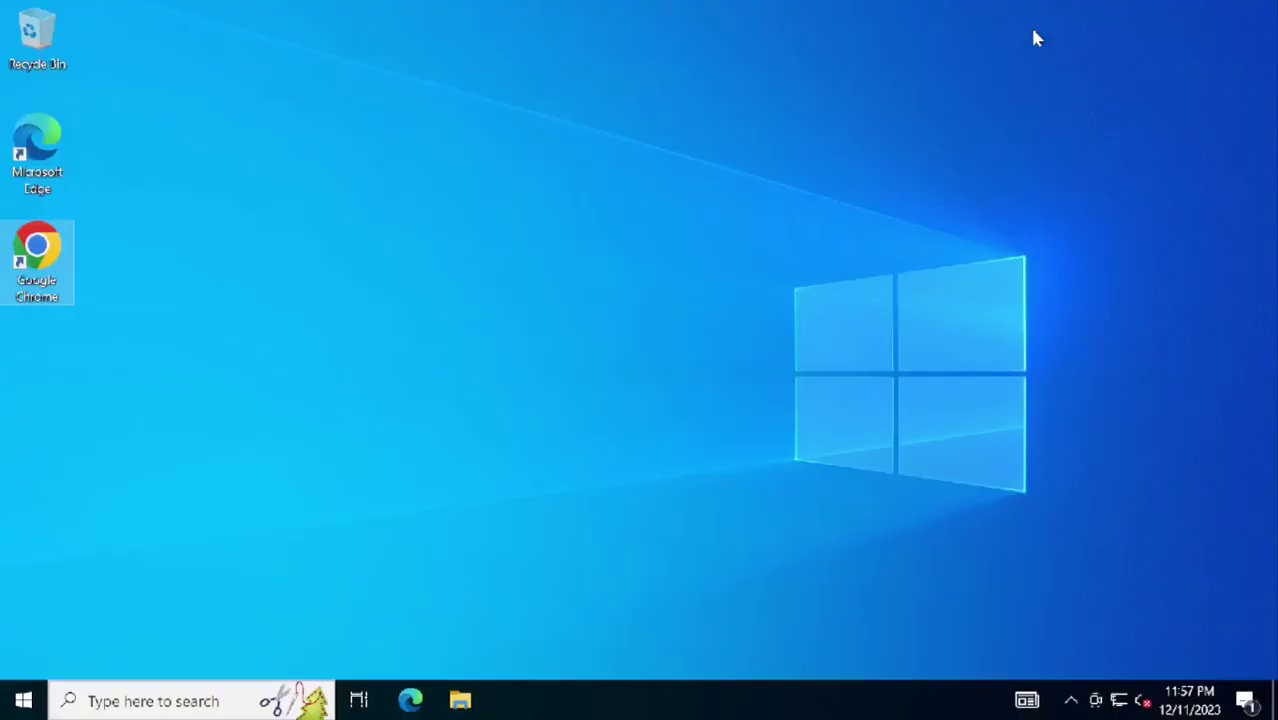
left_click(23, 700)
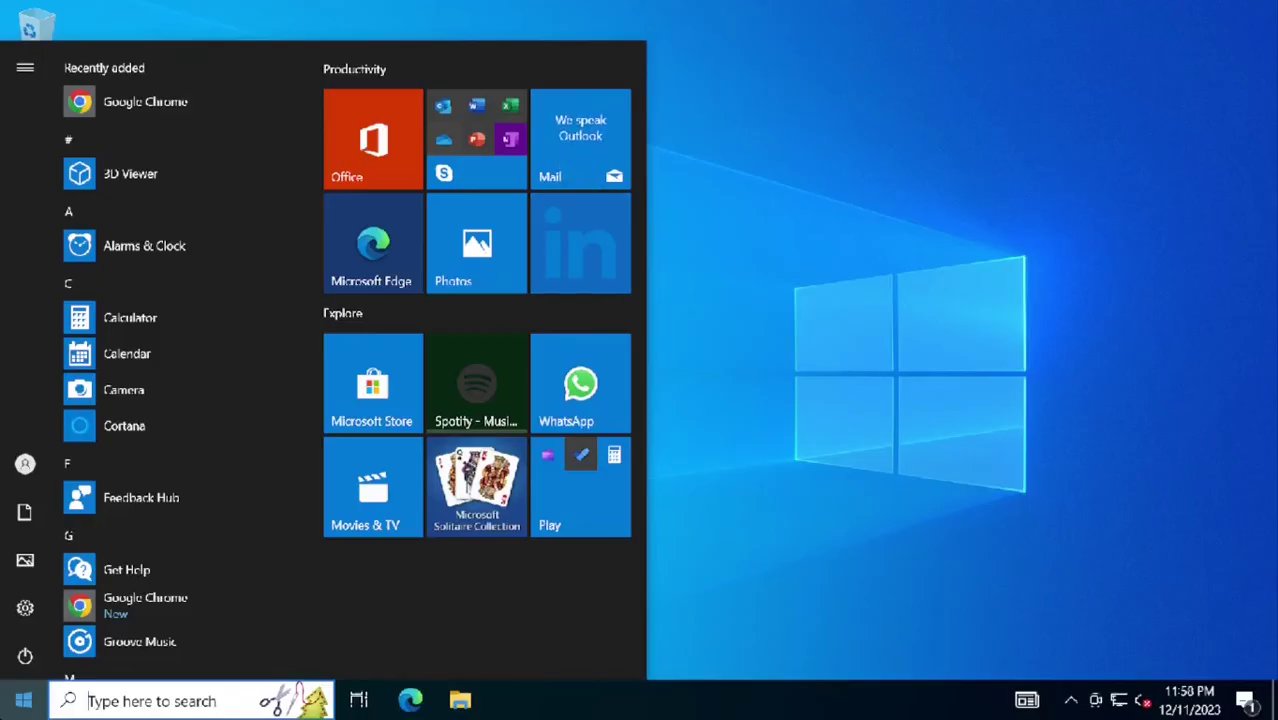
scroll(137, 485, "down", 10)
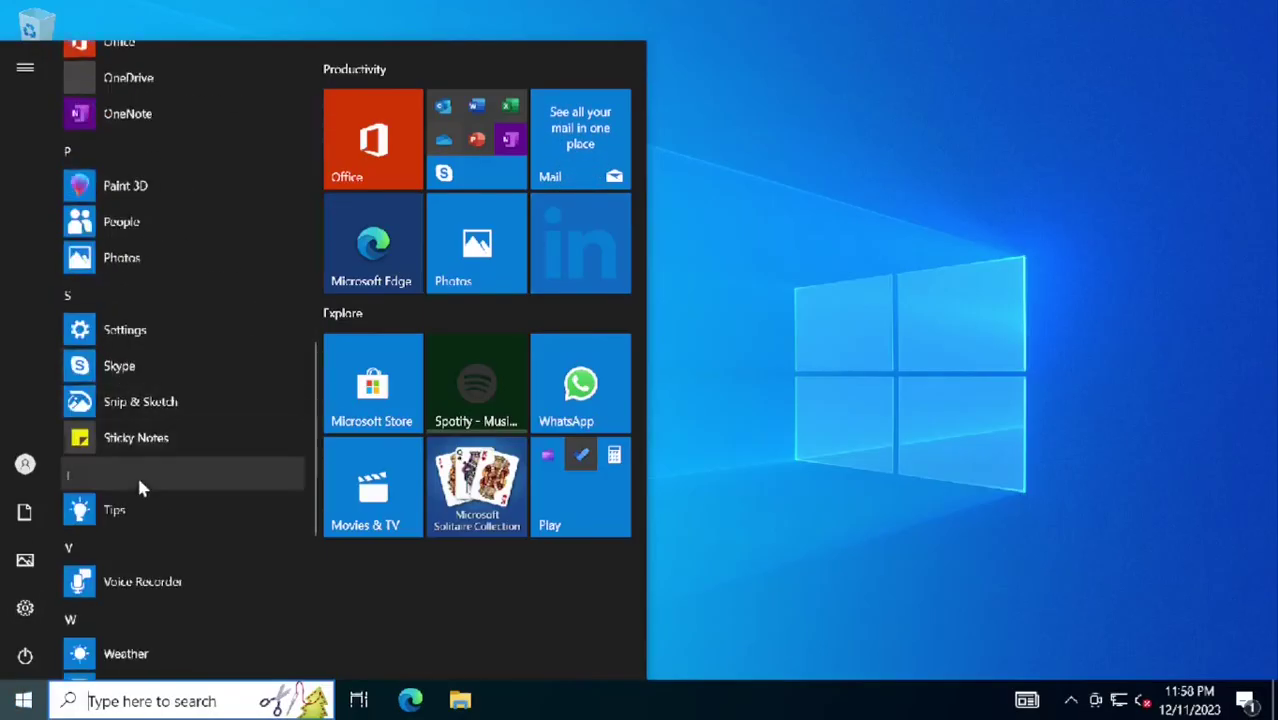
left_click(815, 507)
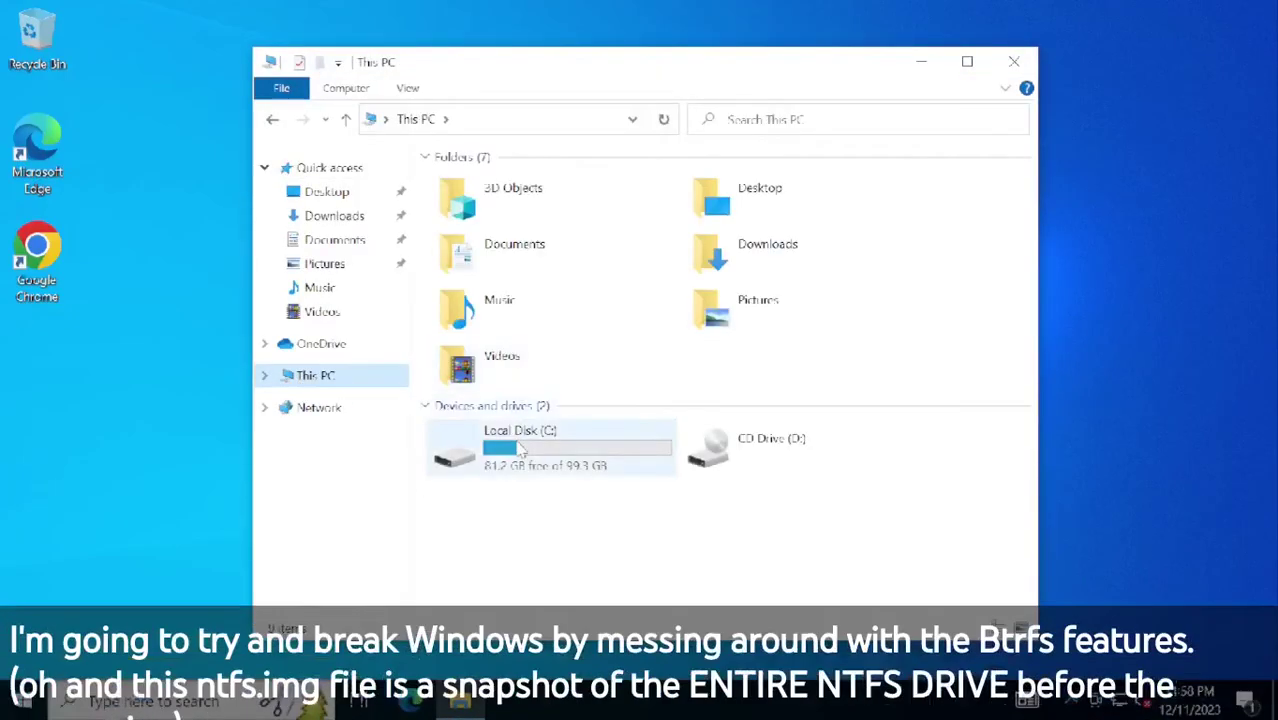
Examine the general and Btrfs properties of the ntfs disc image in C:\image, then close its properties.
double_click(505, 440)
double_click(531, 186)
right_click(531, 188)
left_click(637, 508)
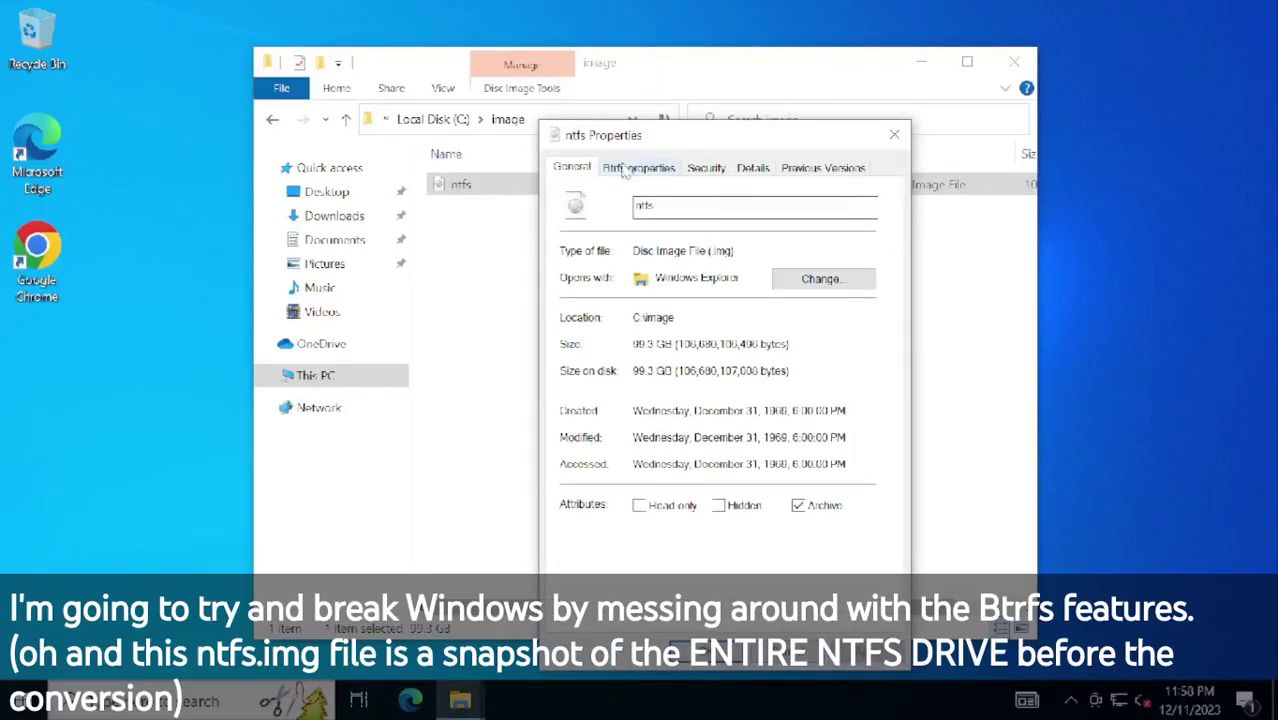
left_click(638, 167)
left_click(572, 167)
left_click(894, 134)
Return to This PC and open the Btrfs settings in the properties of Local Disk (C:).
left_click(318, 376)
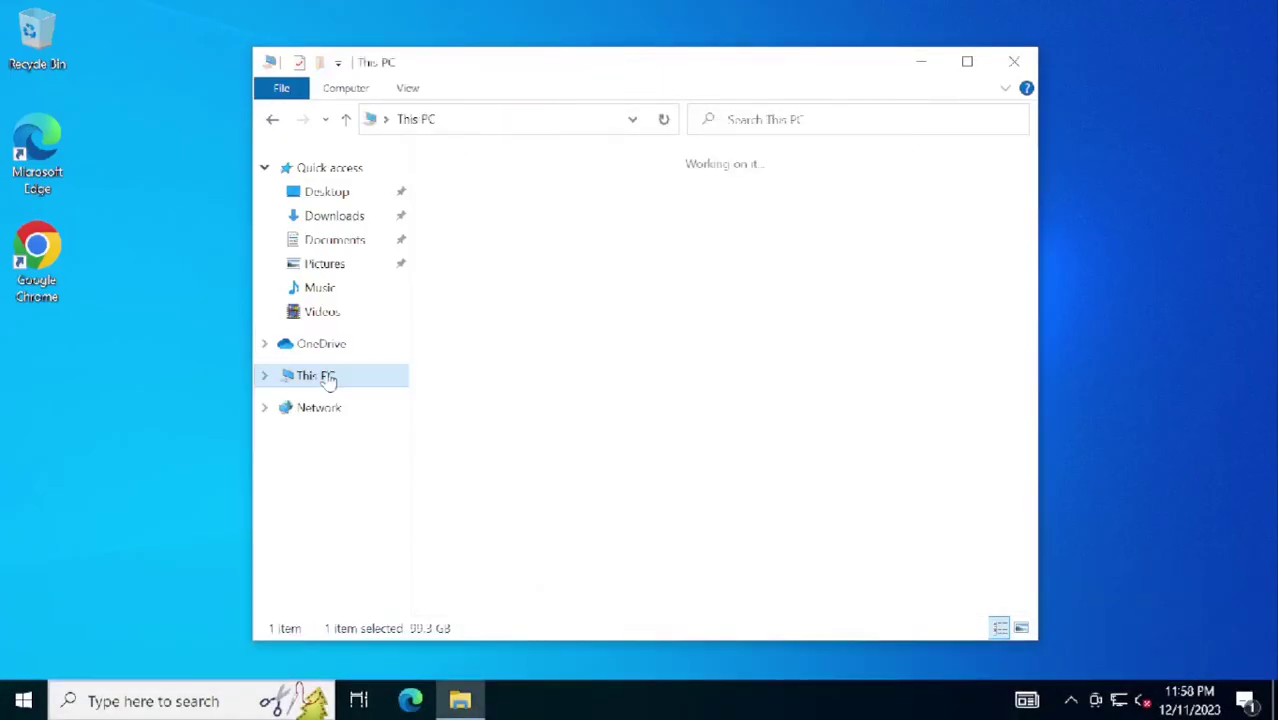
left_click(455, 445)
key("alt+Return")
left_click(857, 115)
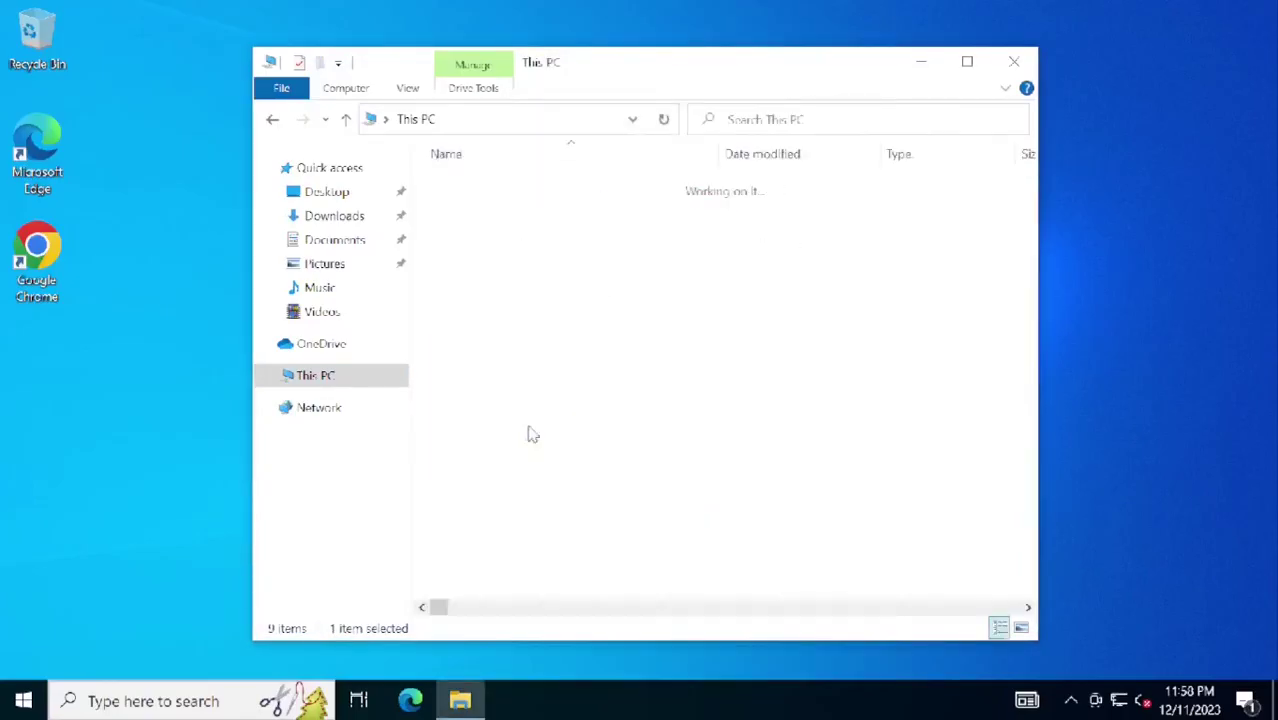
right_click(496, 462)
left_click(550, 433)
left_click(832, 164)
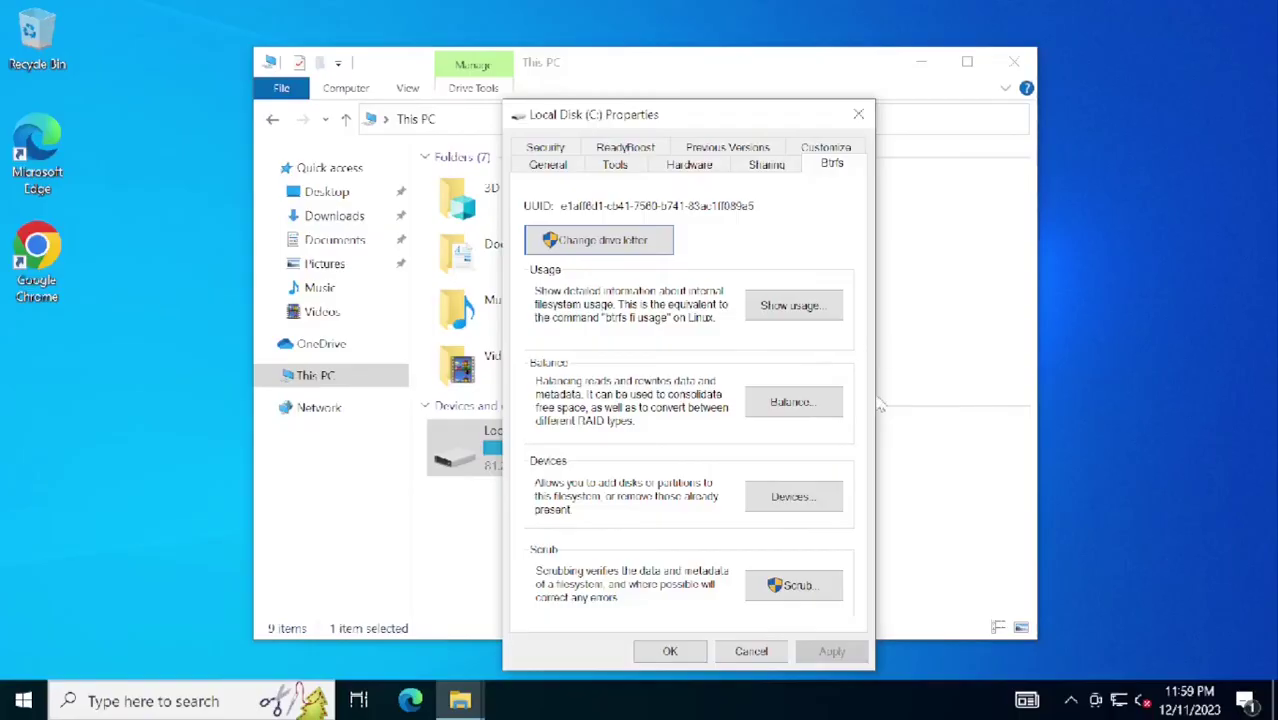
Resize Btrfs device 1 (Disk 0, partition 3) to 63.5 GB with administrator approval.
left_click(793, 496)
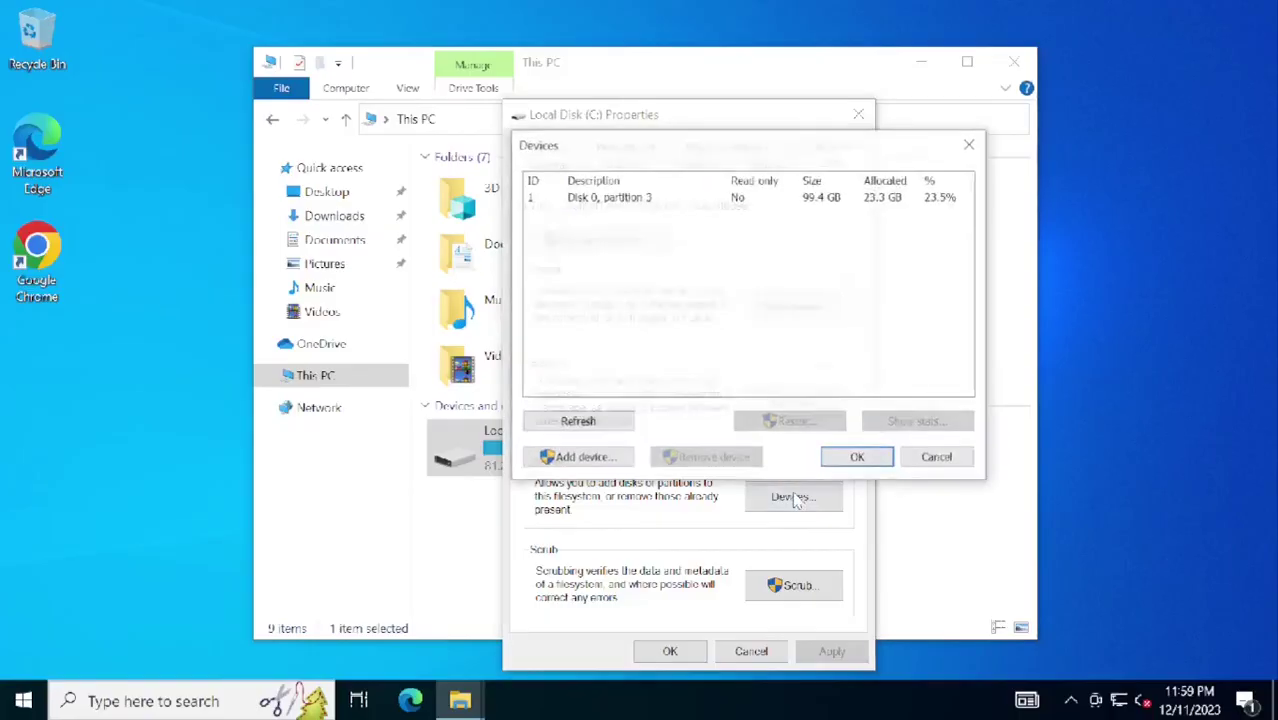
left_click(815, 197)
left_click(790, 421)
left_click(585, 475)
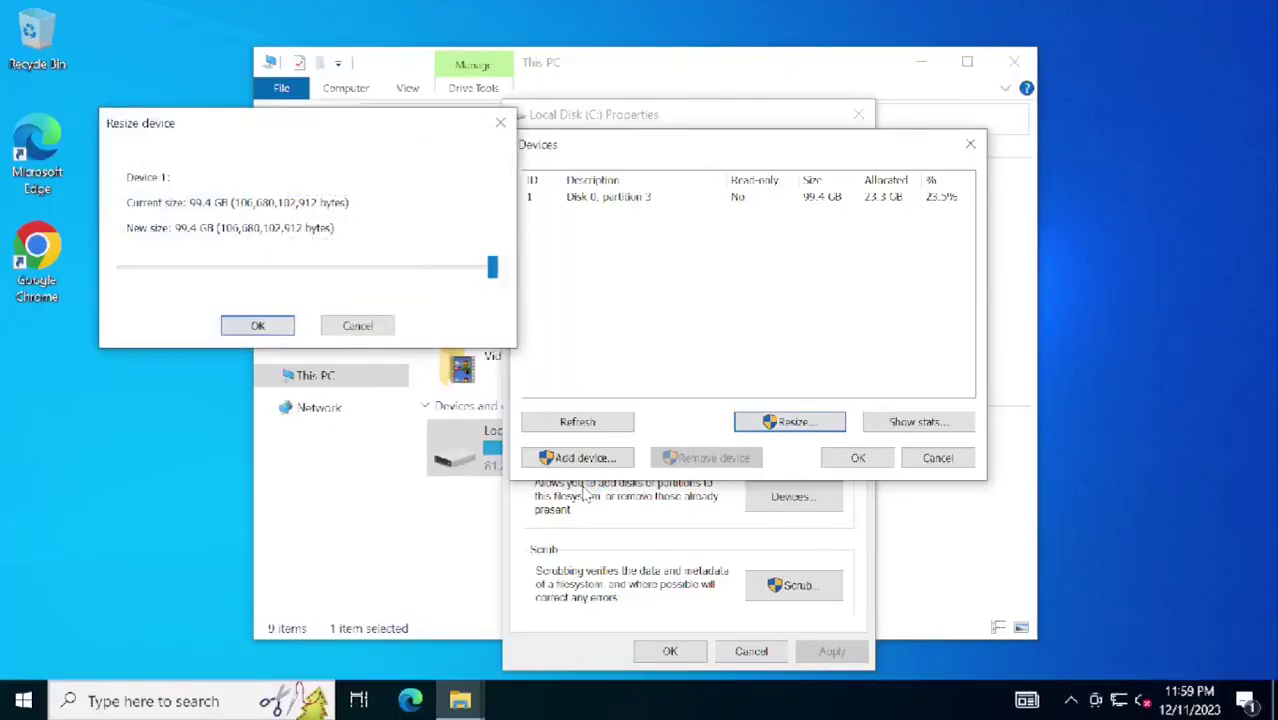
left_click_drag(492, 267, 360, 267)
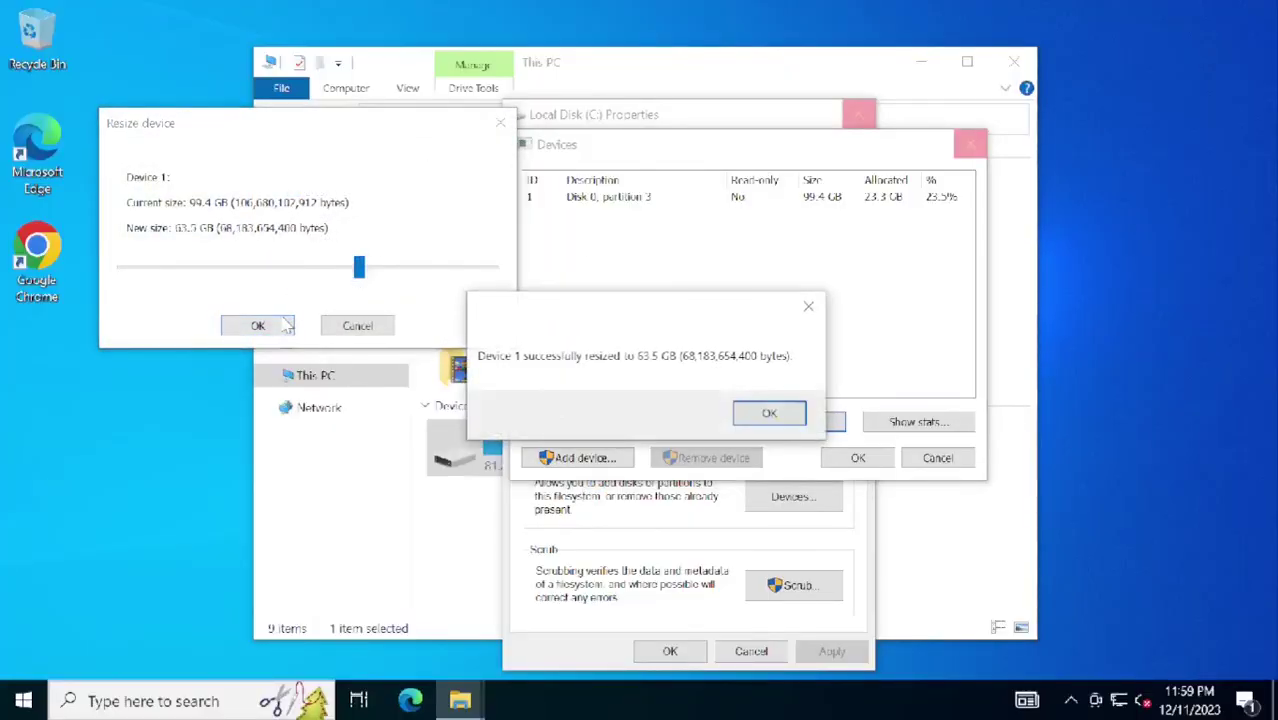
left_click(767, 411)
Try to add another partition of Disk 0 as a device of the C: Btrfs filesystem.
left_click(580, 457)
left_click(571, 468)
left_click(182, 249)
left_click(230, 233)
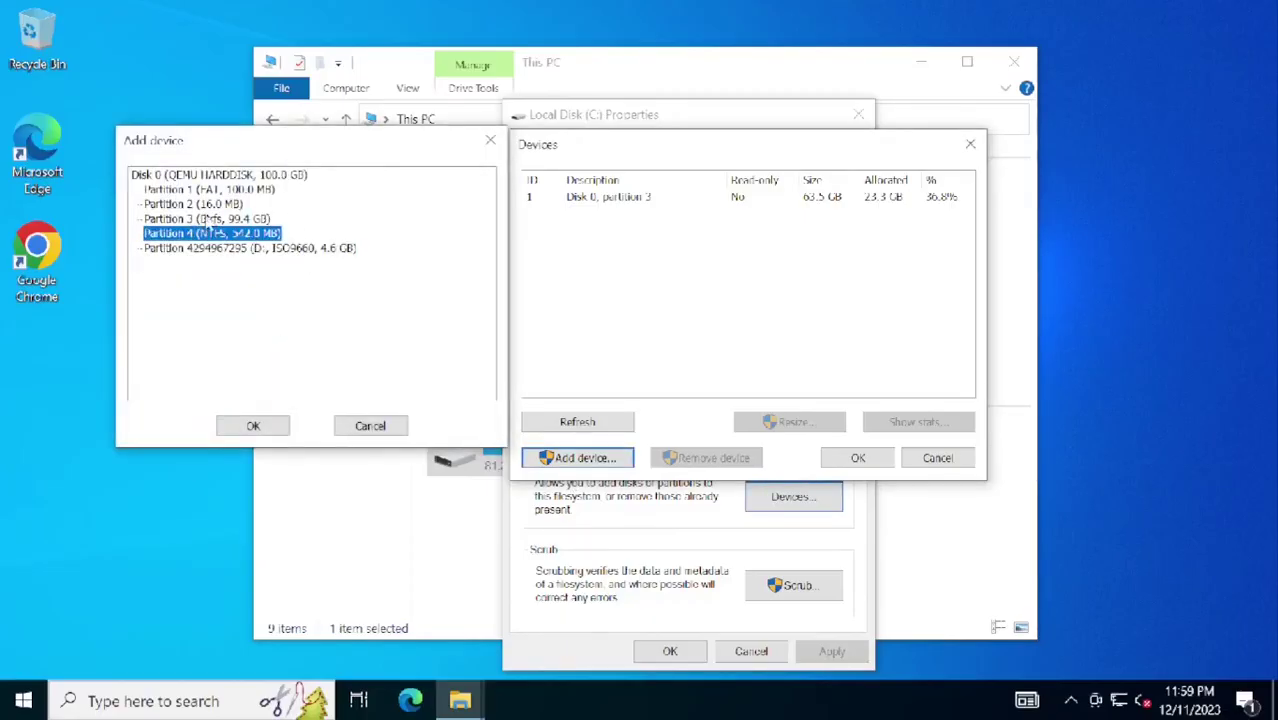
left_click(205, 189)
left_click(253, 425)
left_click(722, 420)
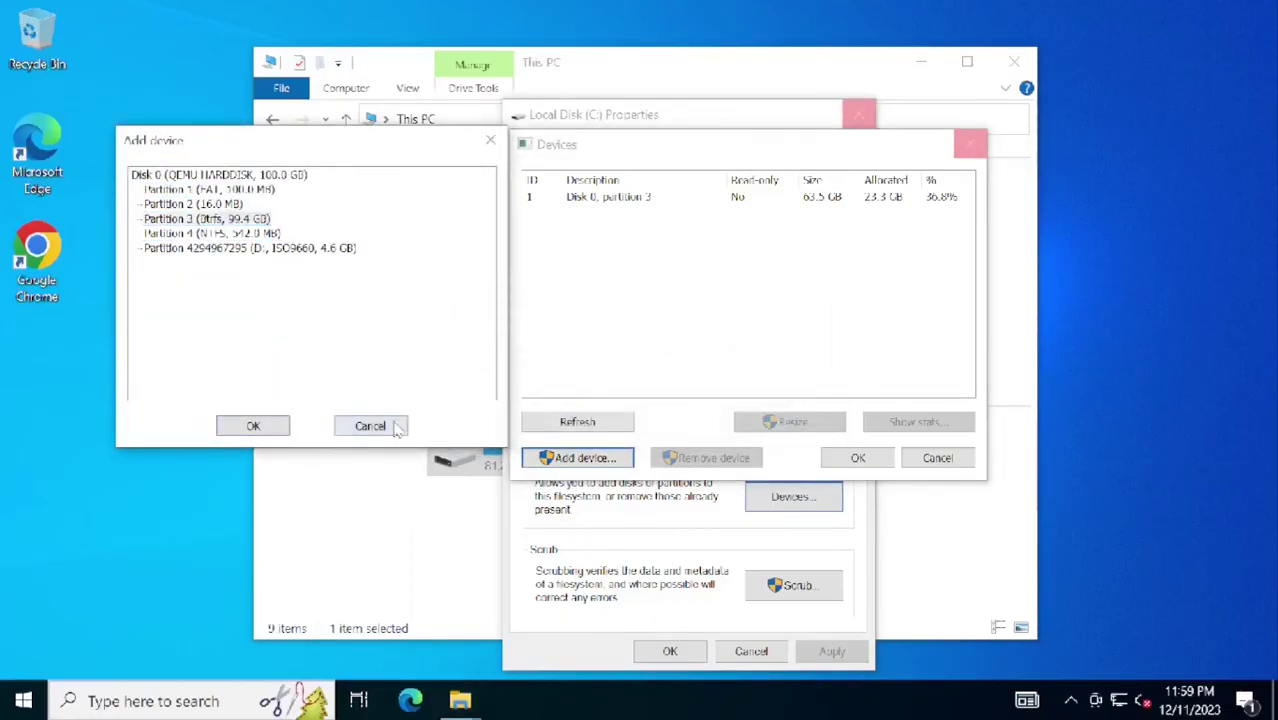
Try to add Disk 0's Partition 3 (Btrfs, 99.4 GB) to the C: filesystem as a device.
left_click(659, 198)
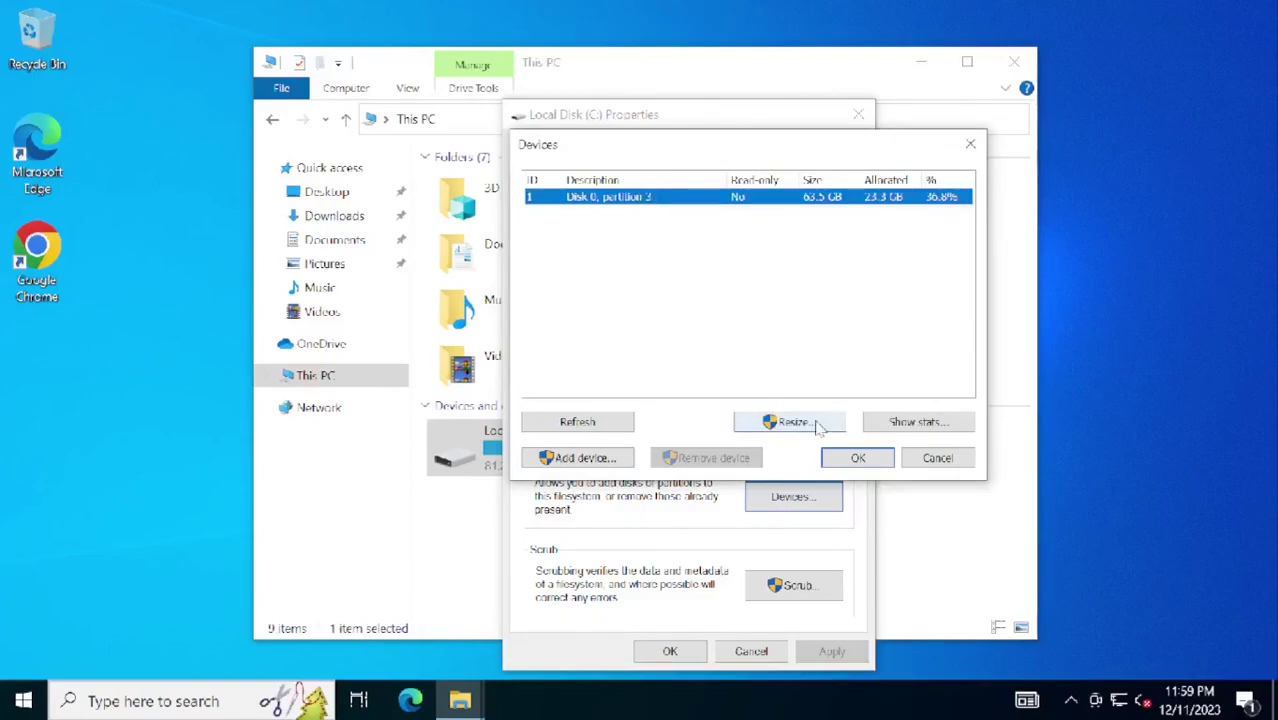
left_click(556, 457)
left_click(542, 476)
left_click(120, 131)
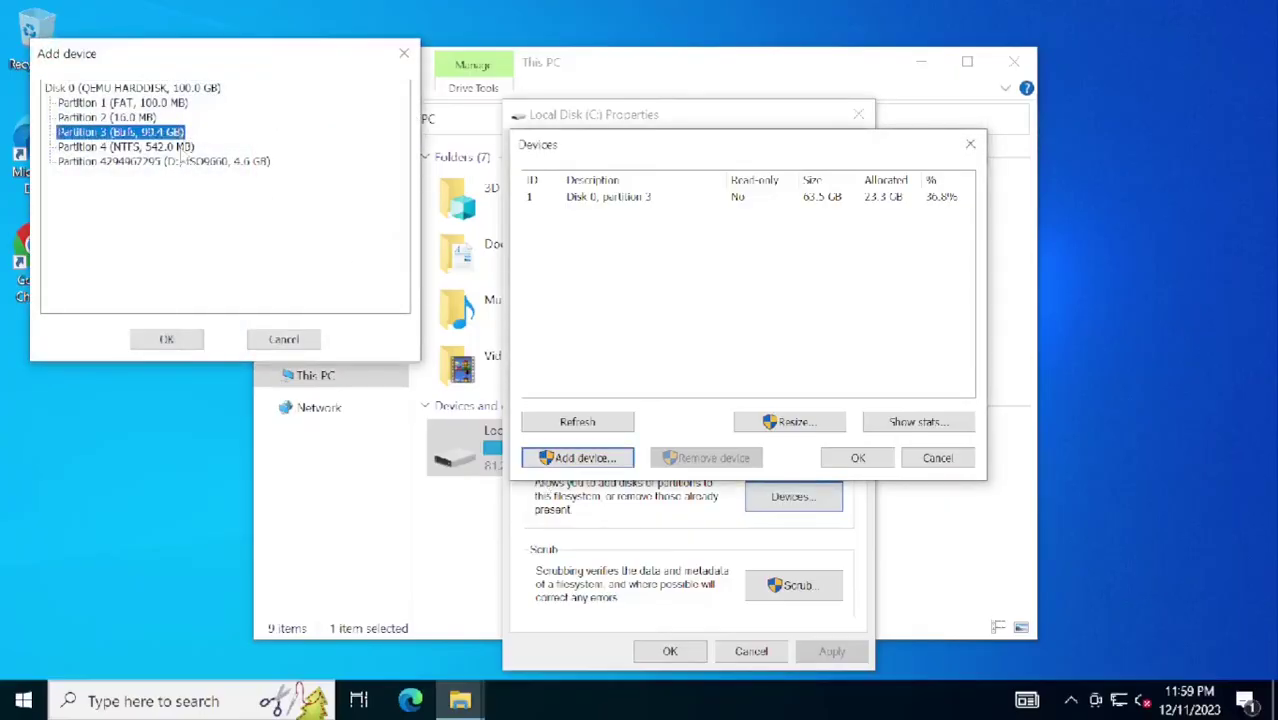
left_click(166, 339)
left_click(686, 425)
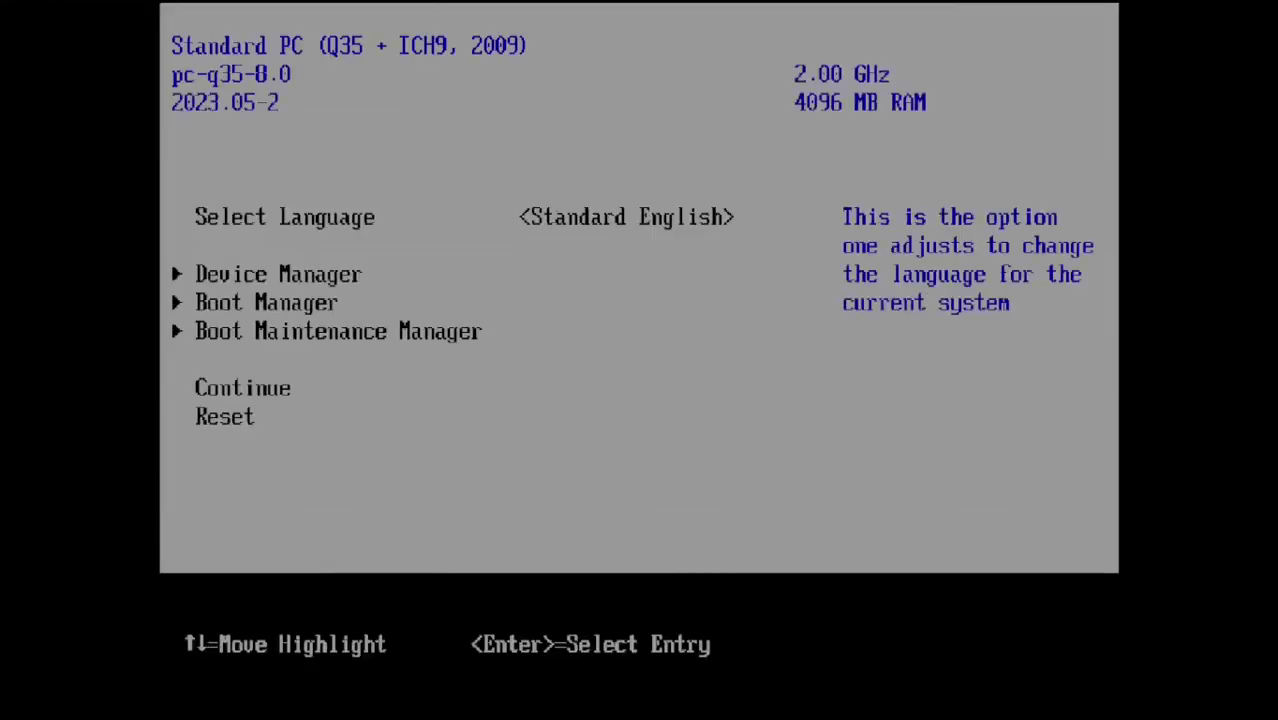
Launch the EFI Internal Shell from the firmware's Boot Manager.
key("Down")
key("Down")
key("Return")
key("Down")
key("Down")
key("Down")
key("Down")
key("Down")
key("Down")
key("Down")
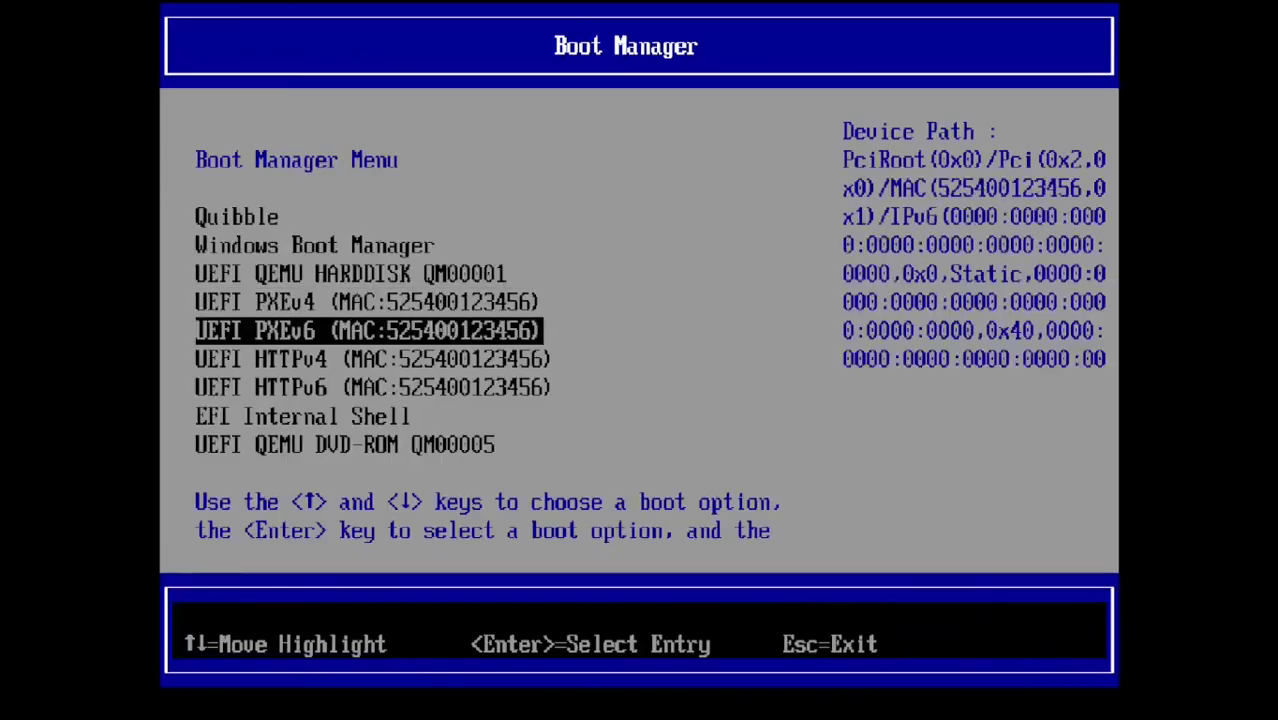
key("Return")
Switch the shell to fs0: and list the contents of its root and EFI directories.
type("fs0:")
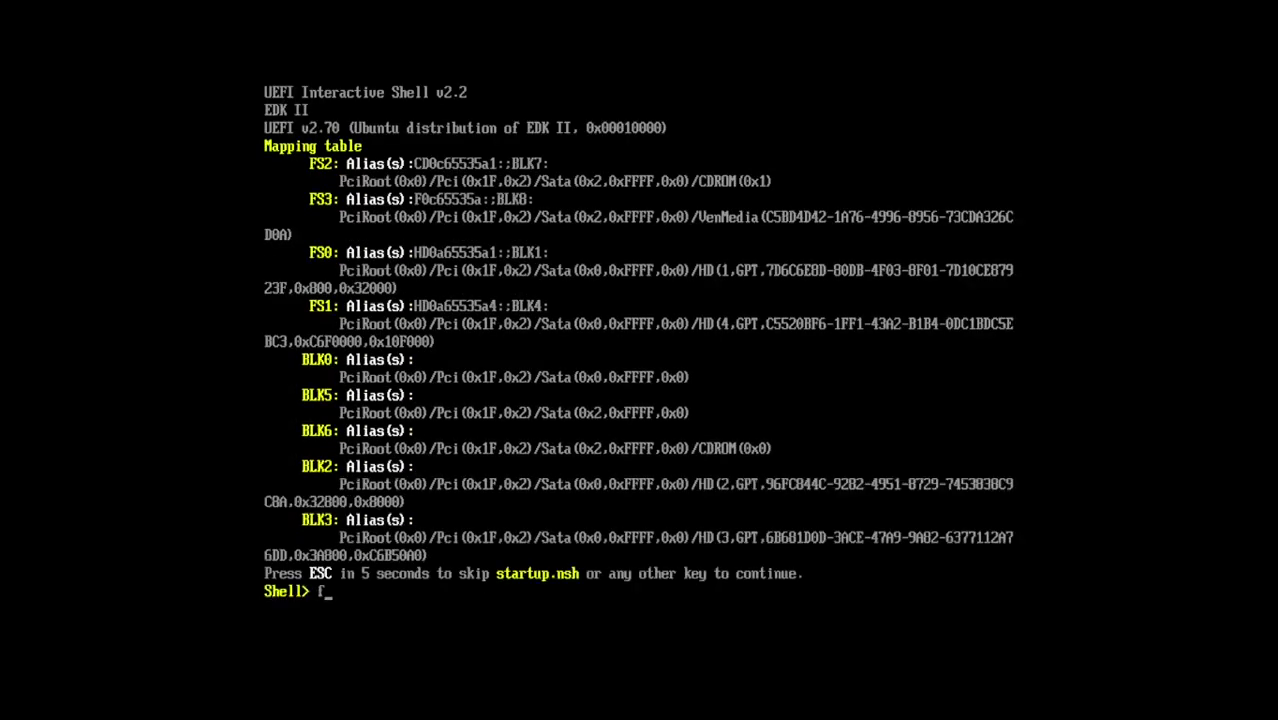
key("Return")
type("ls")
key("Return")
type("cd EFI")
key("Return")
type("ls")
key("Return")
Enter the quibble directory, list its files and remove font.ttf.
type("cd quibble")
key("Return")
type("ls")
key("Return")
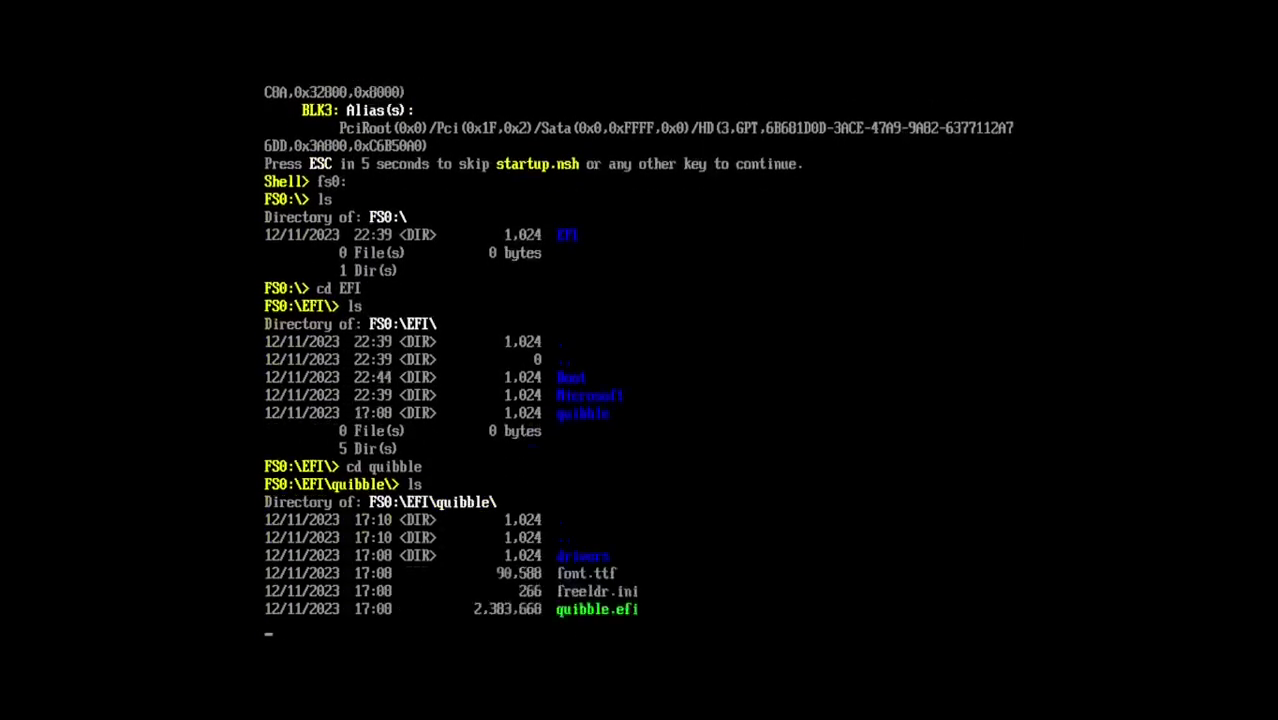
type("rm font.ttf")
key("Return")
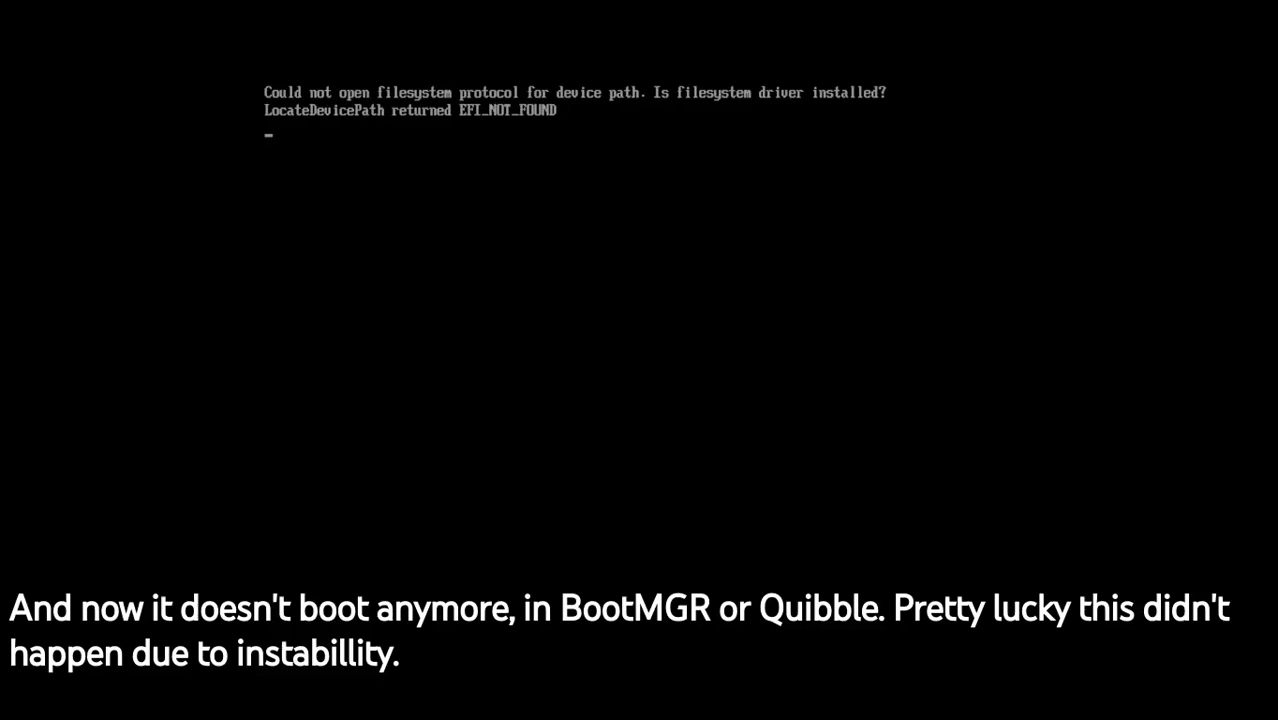
List the current directory with dir and exit the shell to the Boot Manager.
key("Return")
type("ls")
key("BackSpace")
key("BackSpace")
type("dir")
key("Return")
type("exit")
key("Return")
Boot the virtual machine through the Windows Boot Manager entry.
key("Up")
key("Up")
key("Up")
key("Up")
key("Up")
key("Up")
key("Up")
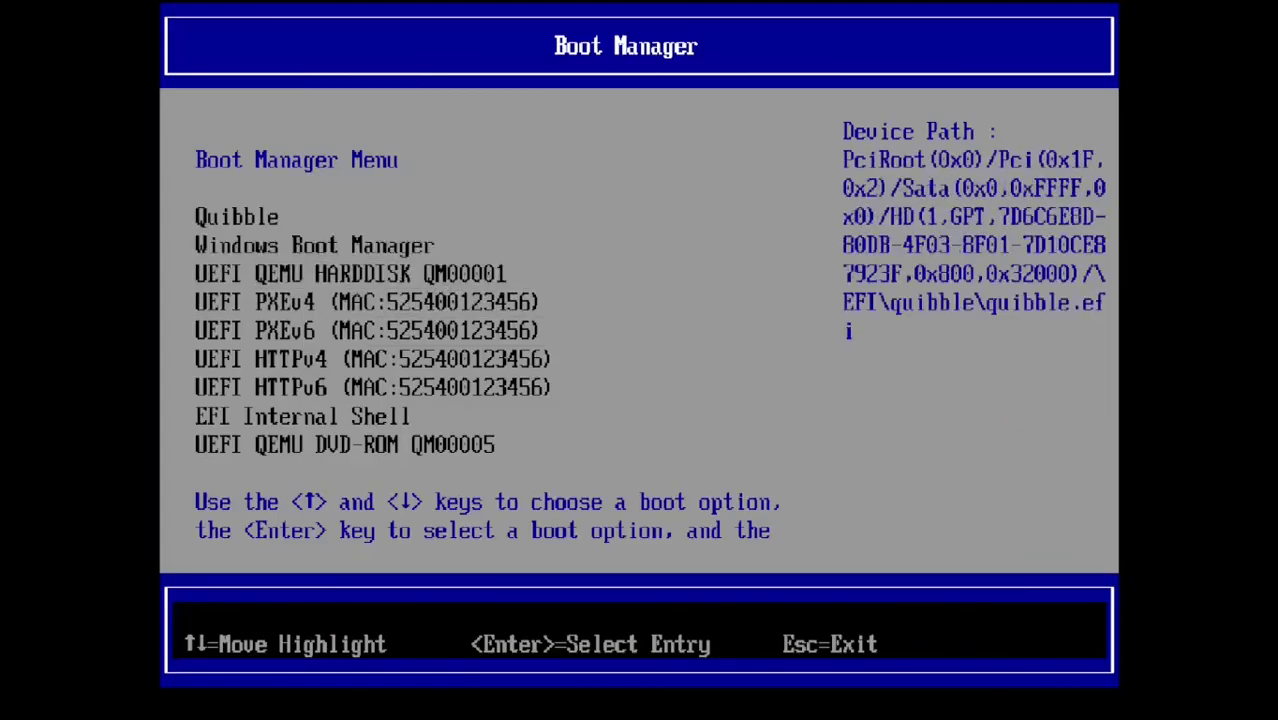
key("Up")
key("Return")
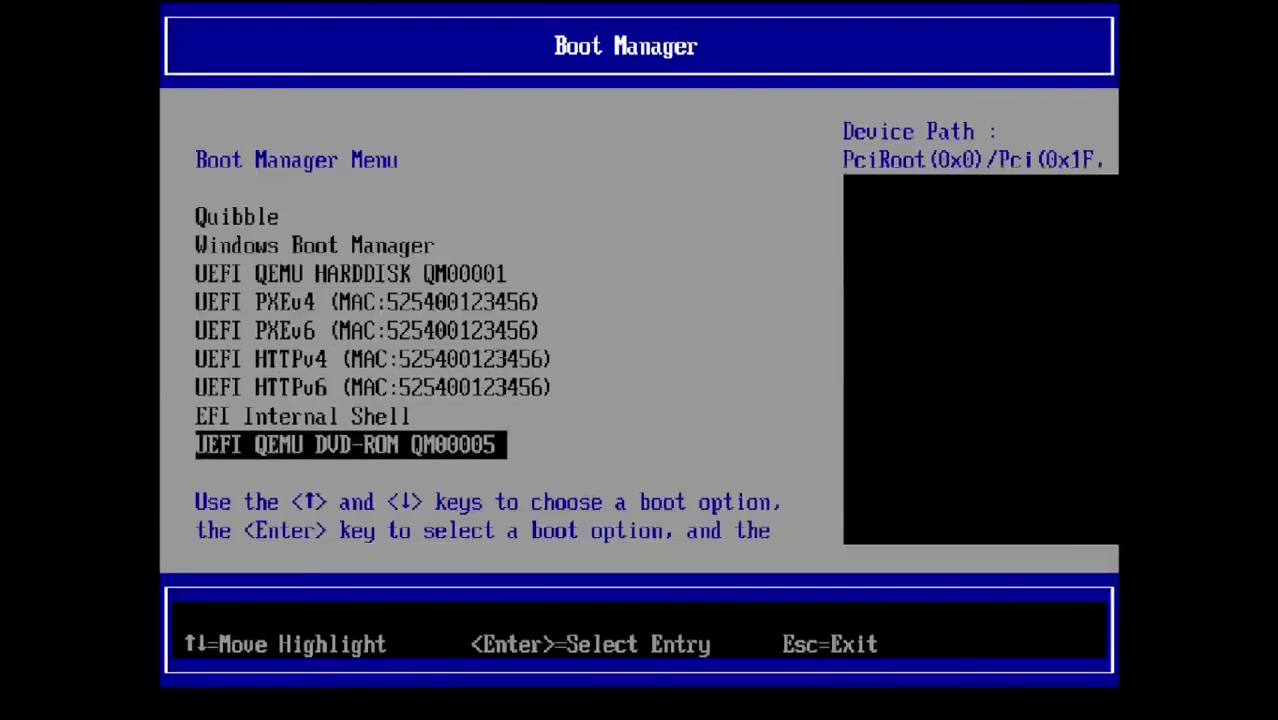
key("Down")
key("Down")
key("Return")
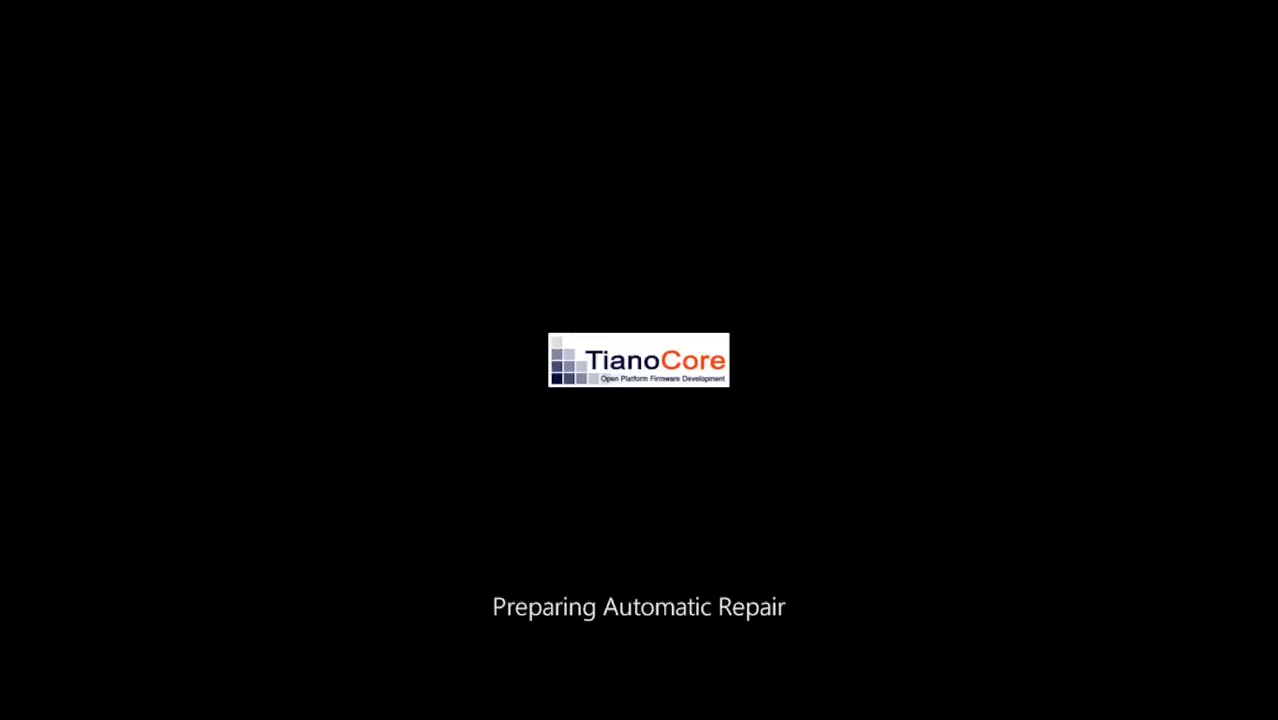